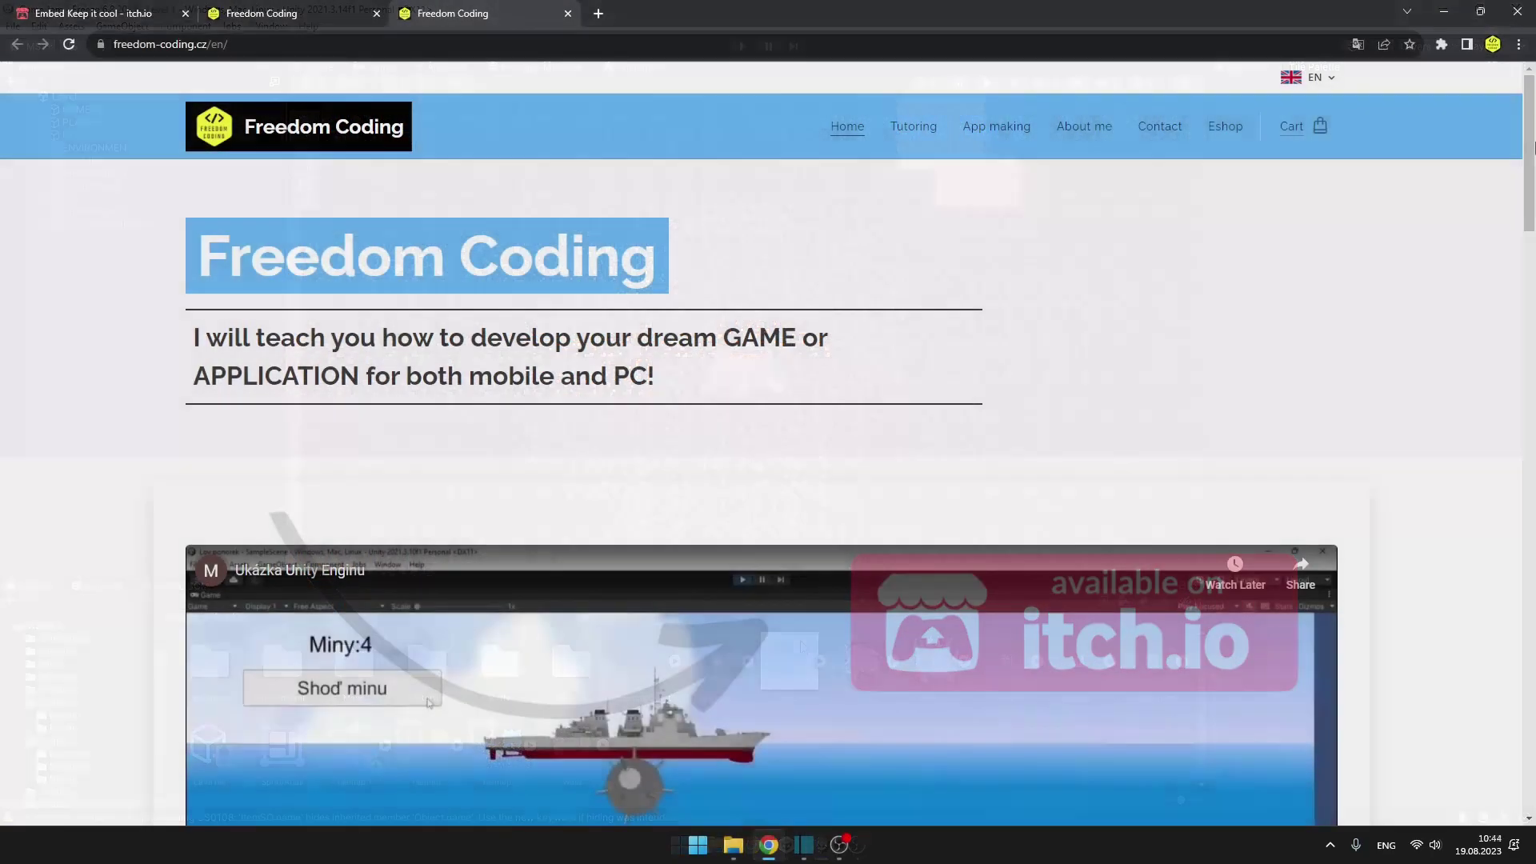
Load the embedded Keep it cool game on its itch.io page and run it fullscreen.
scroll(1534, 218, "down", 3)
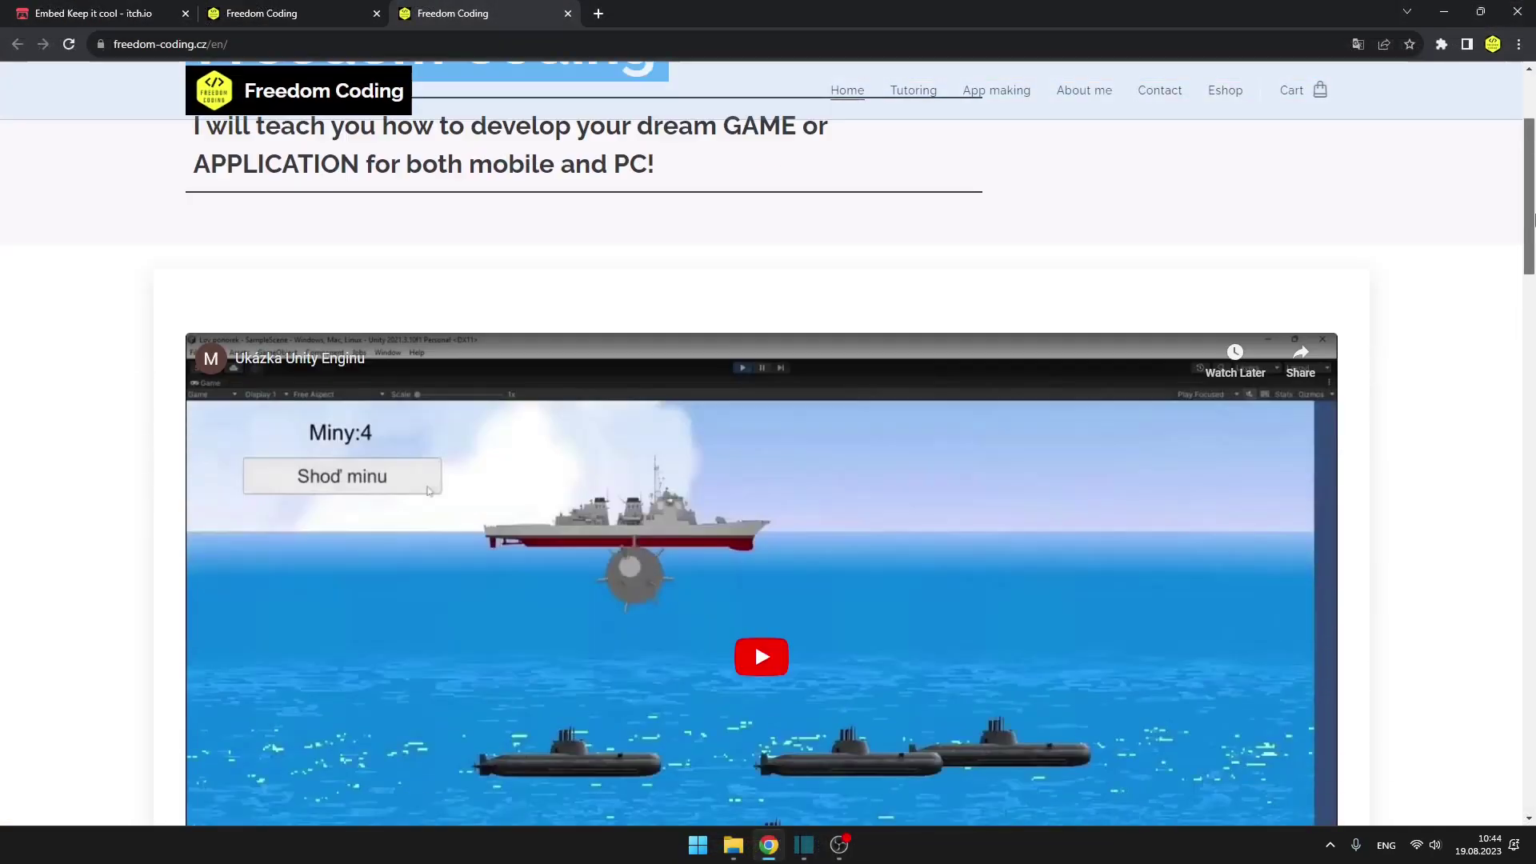
scroll(1534, 218, "down", 10)
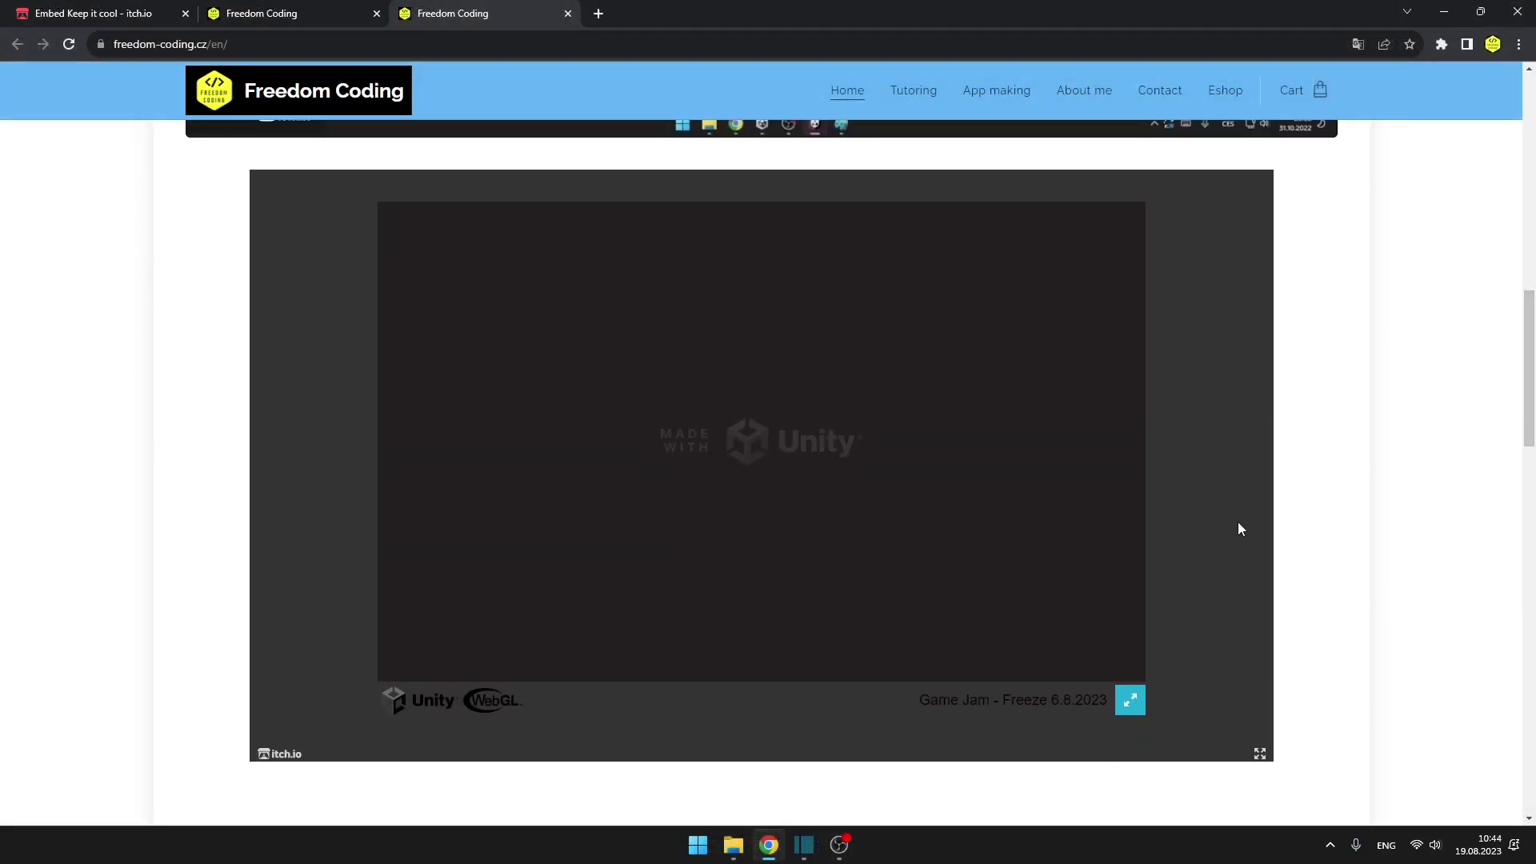
left_click(1130, 700)
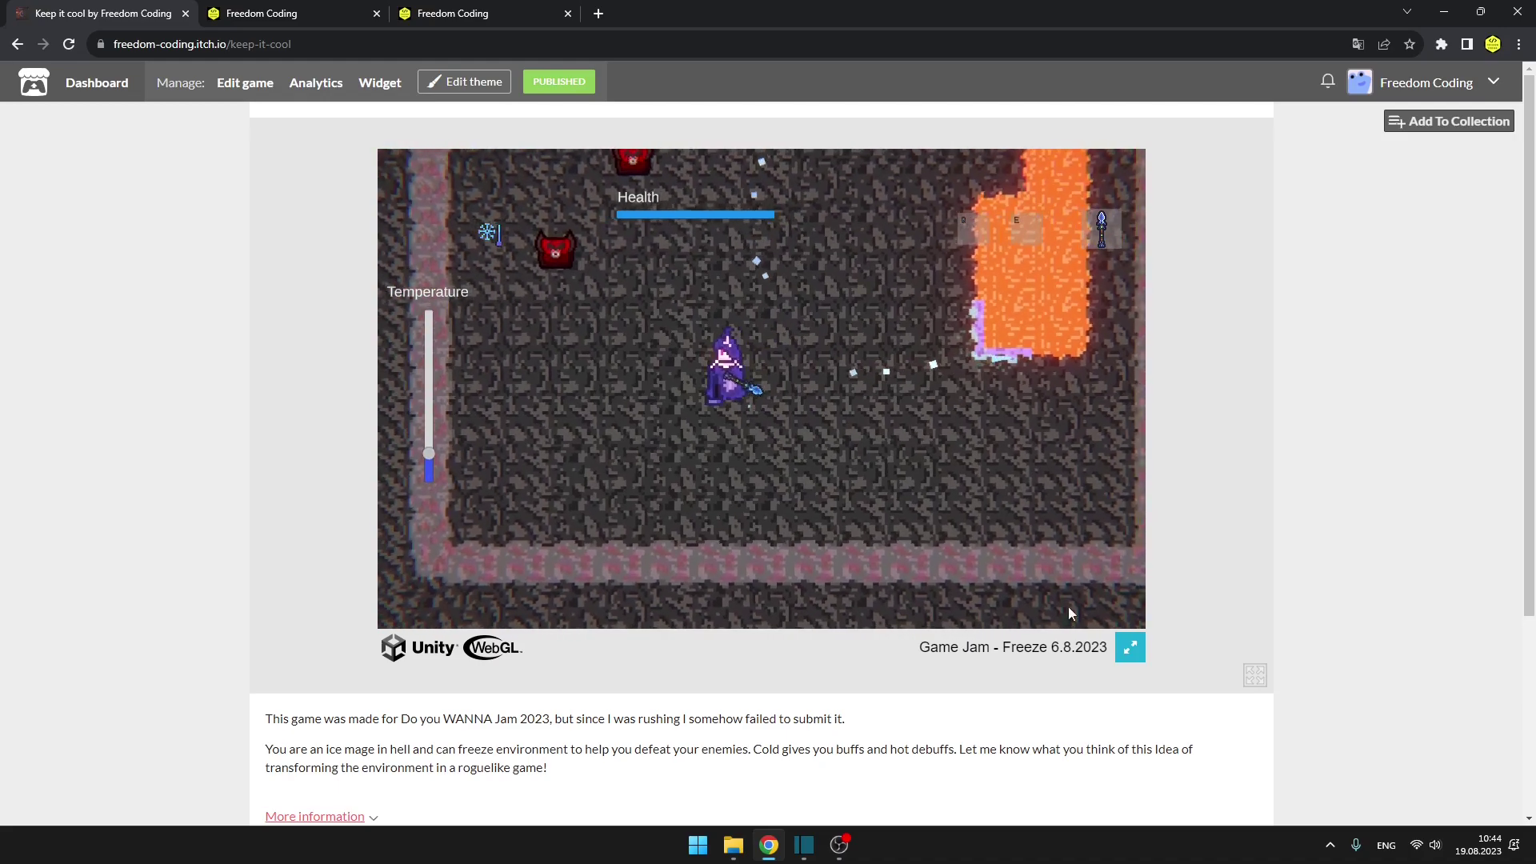
left_click(1131, 646)
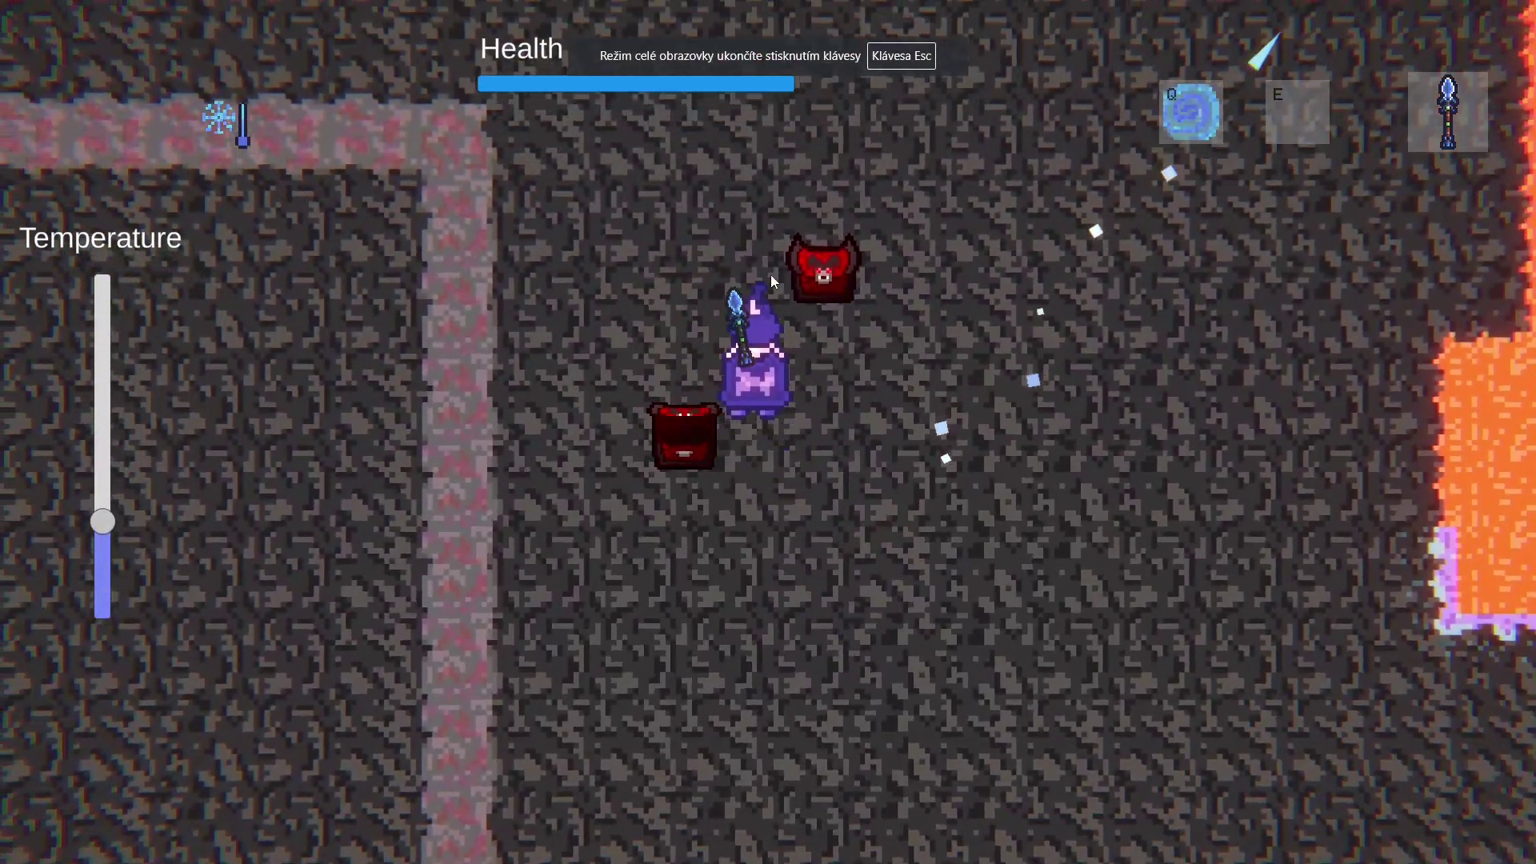
Walk the ice mage up and left with W and A, casting ice spikes with E.
key("w")
key("a")
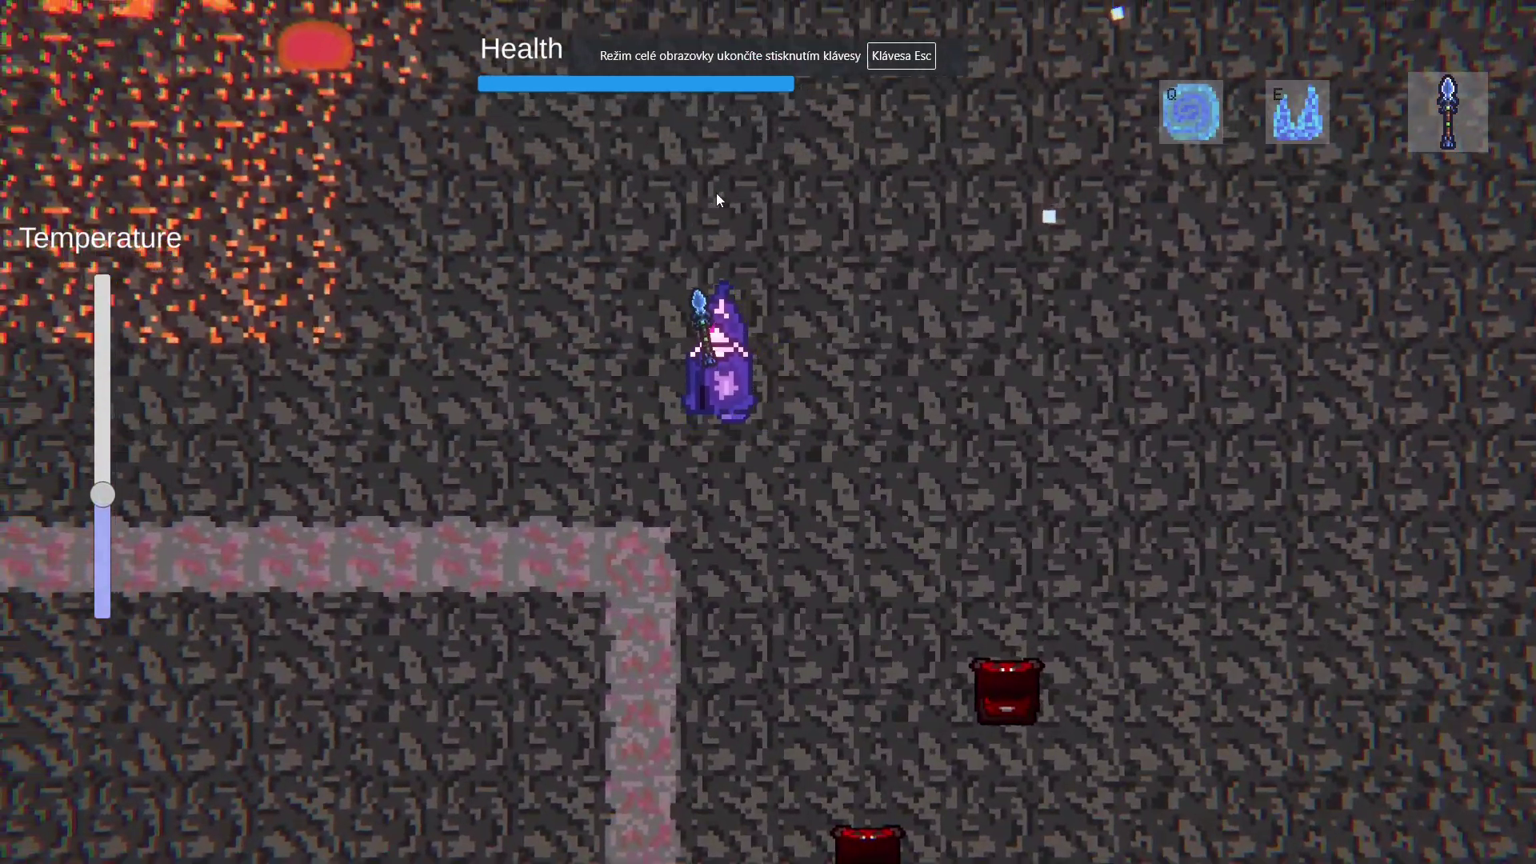
key("w")
key("a")
key("e")
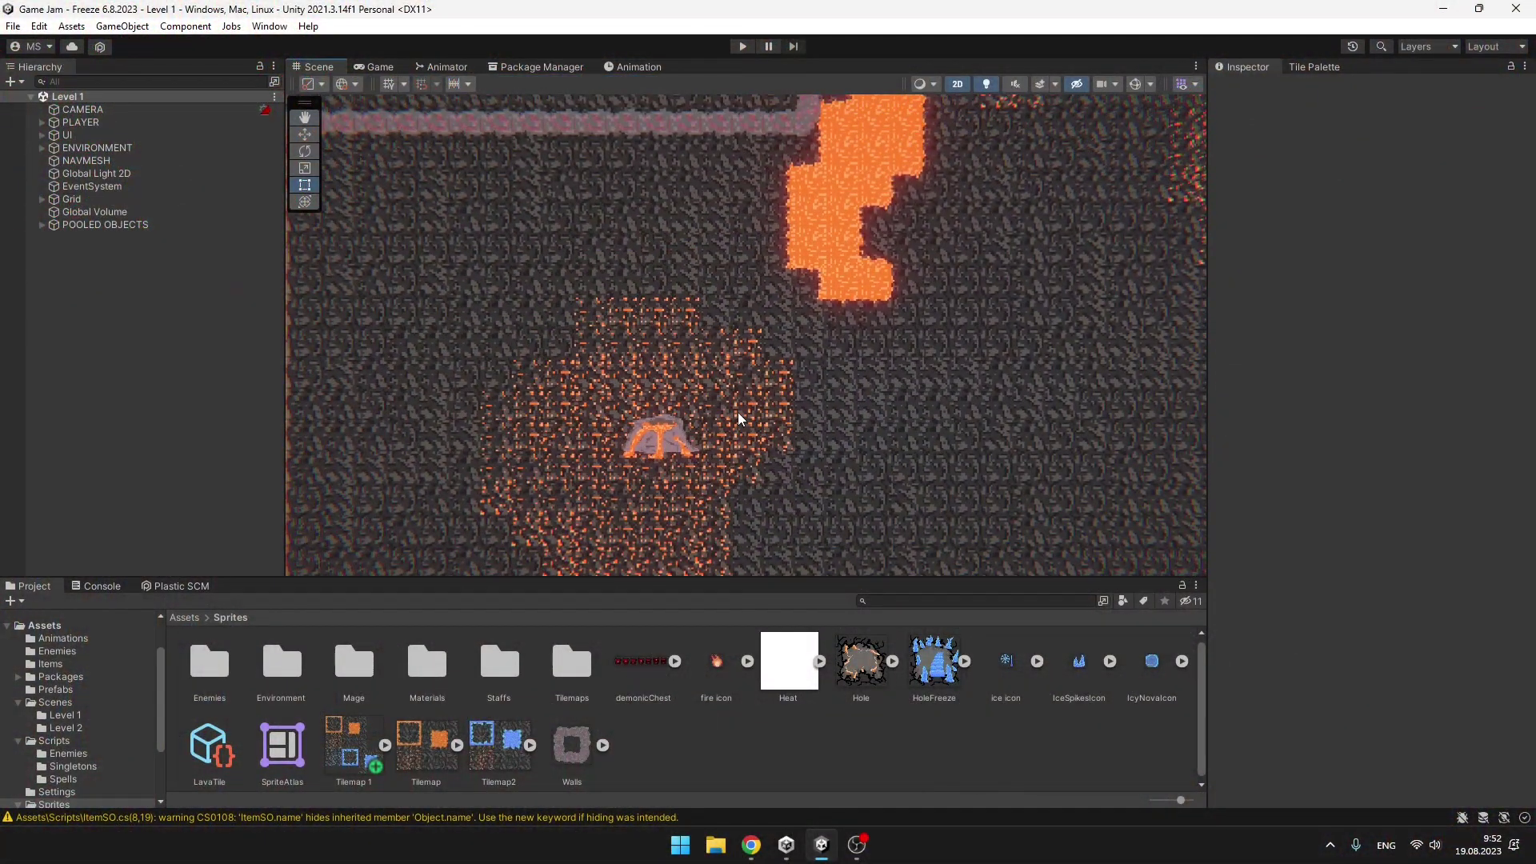
Centre the lava patch, select WebGL in Build Settings, then bring up Unity Hub's installed editors.
scroll(672, 444, "up", 2)
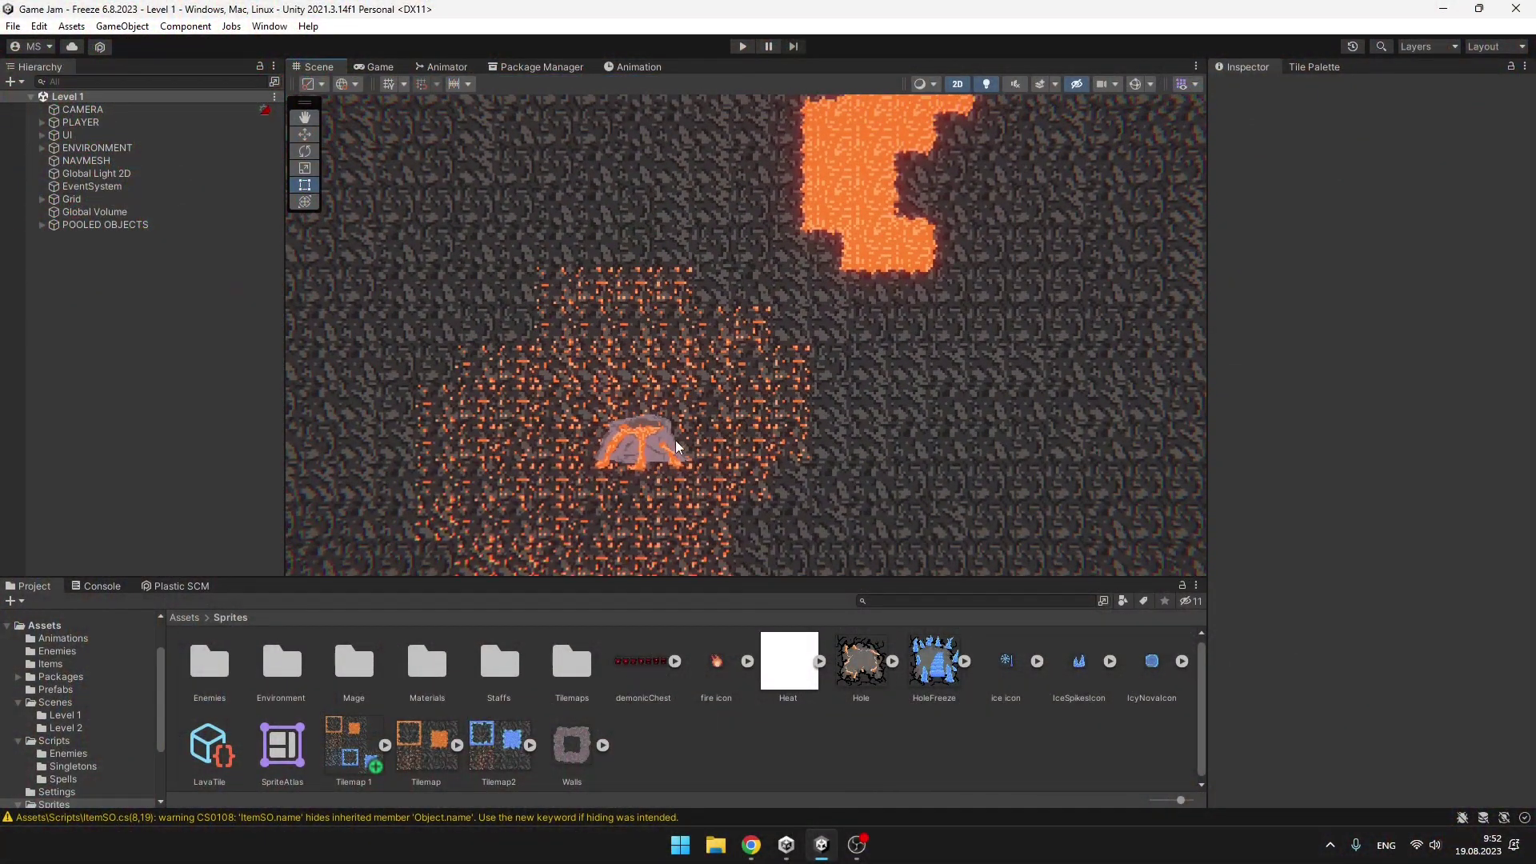
middle_click_drag(672, 444, 765, 410)
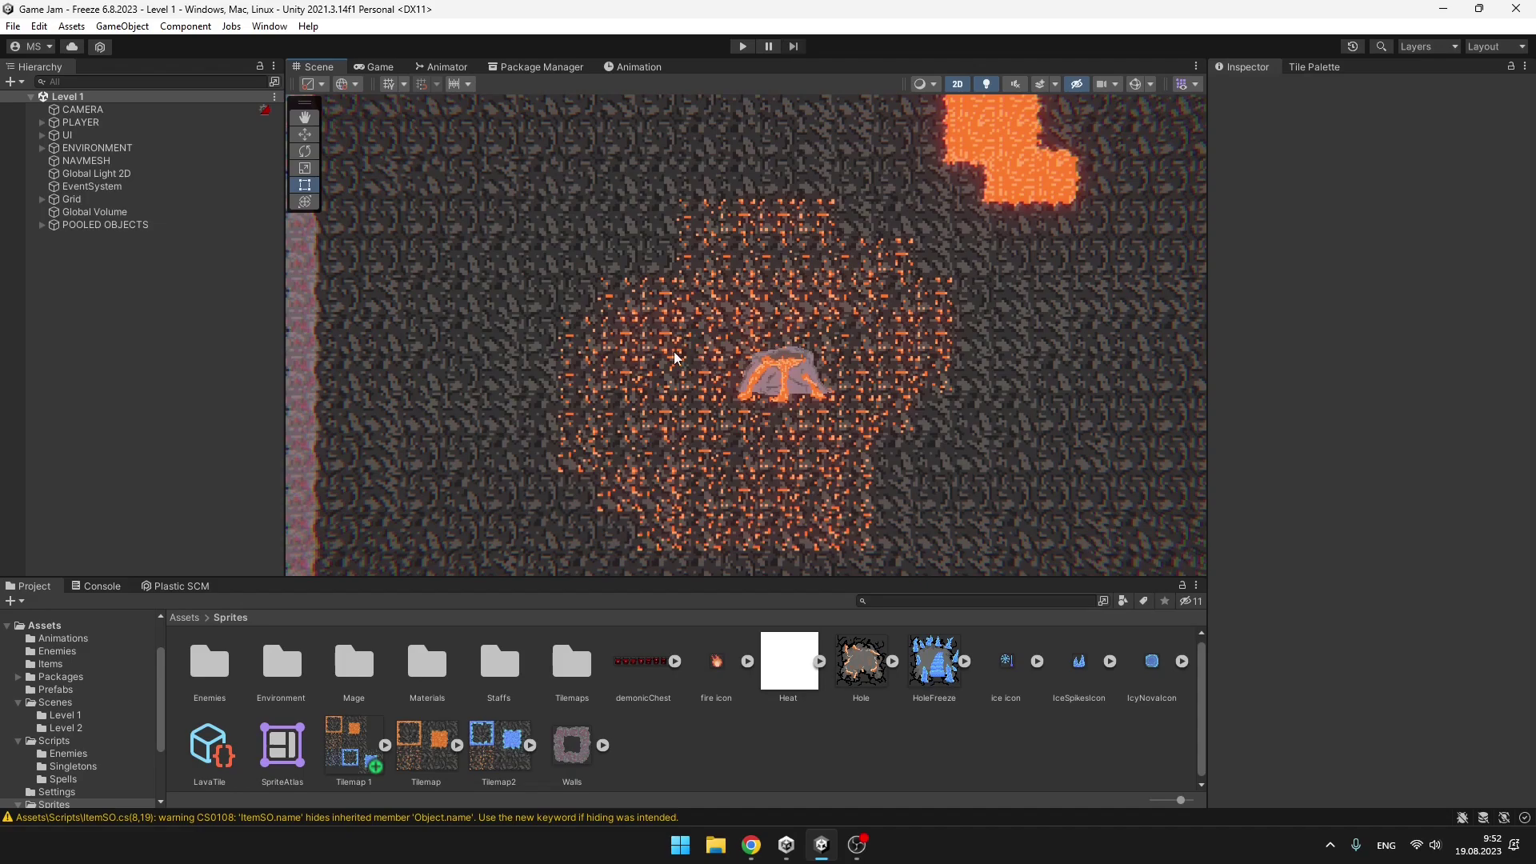
left_click(4, 28)
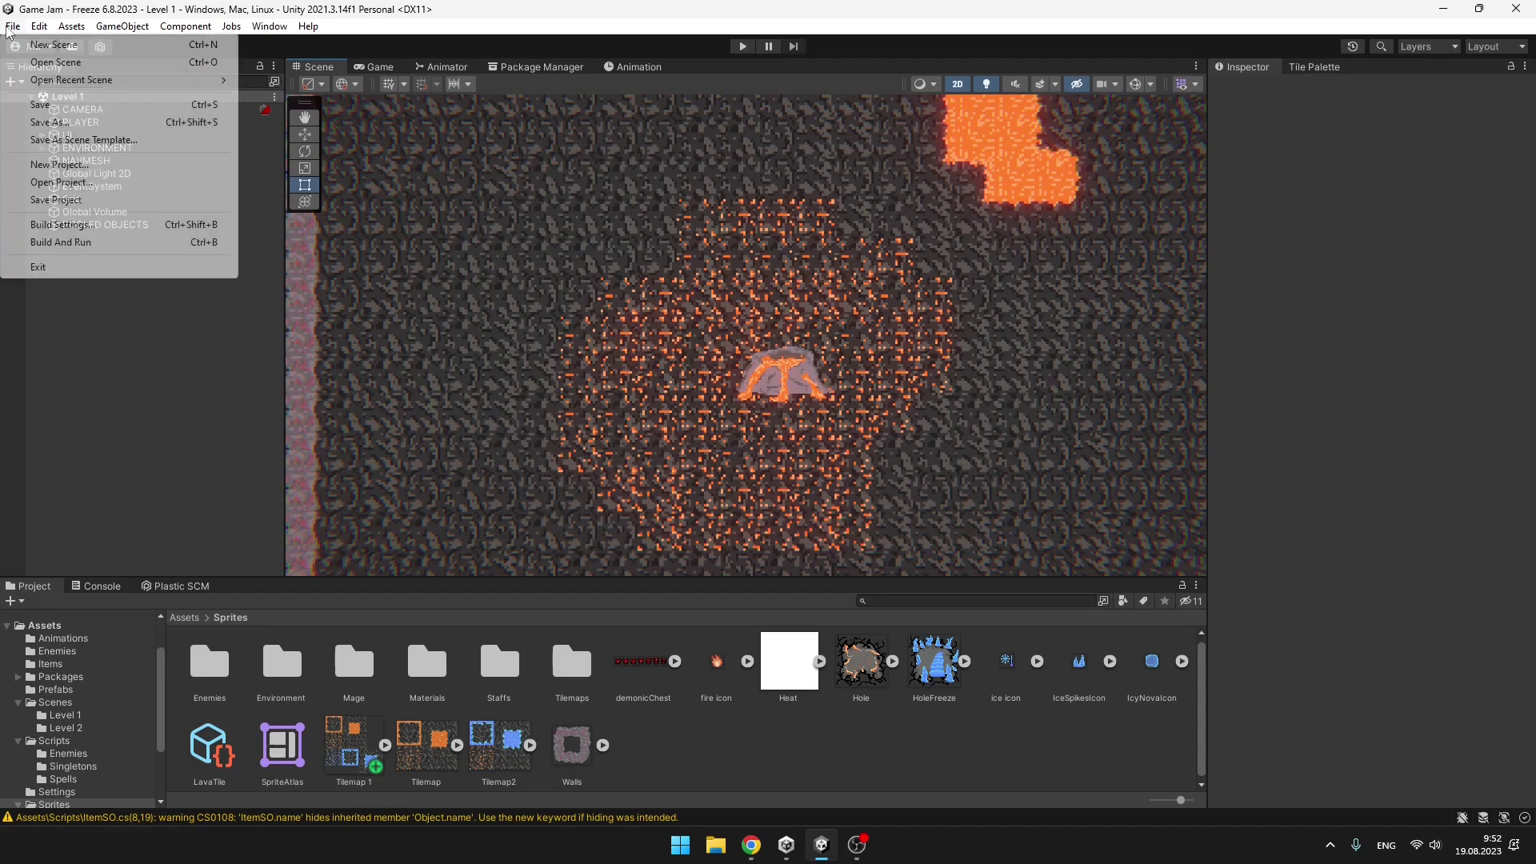
left_click(68, 216)
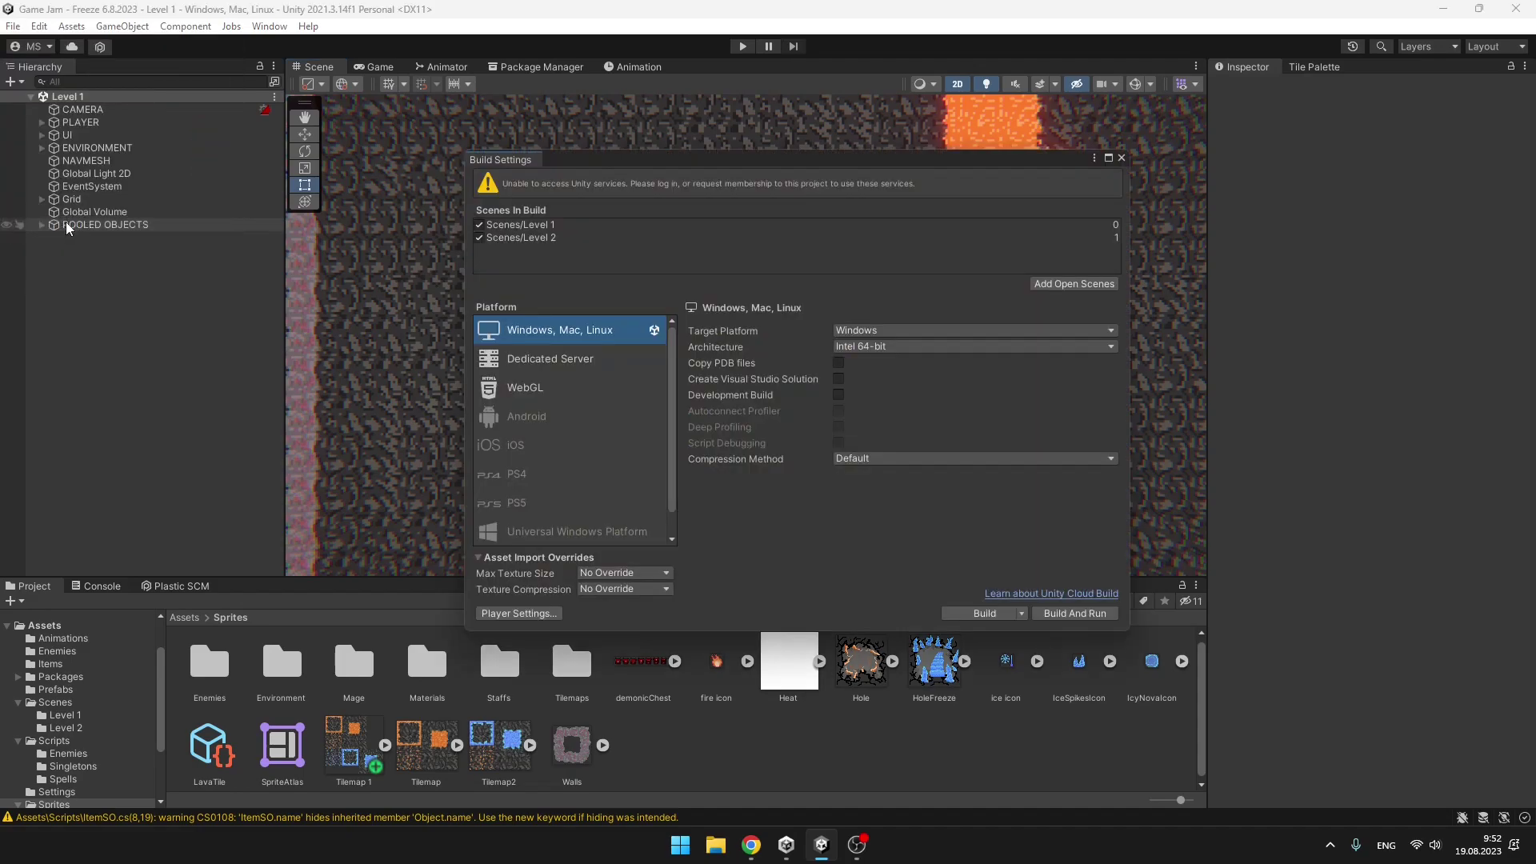
left_click(513, 392)
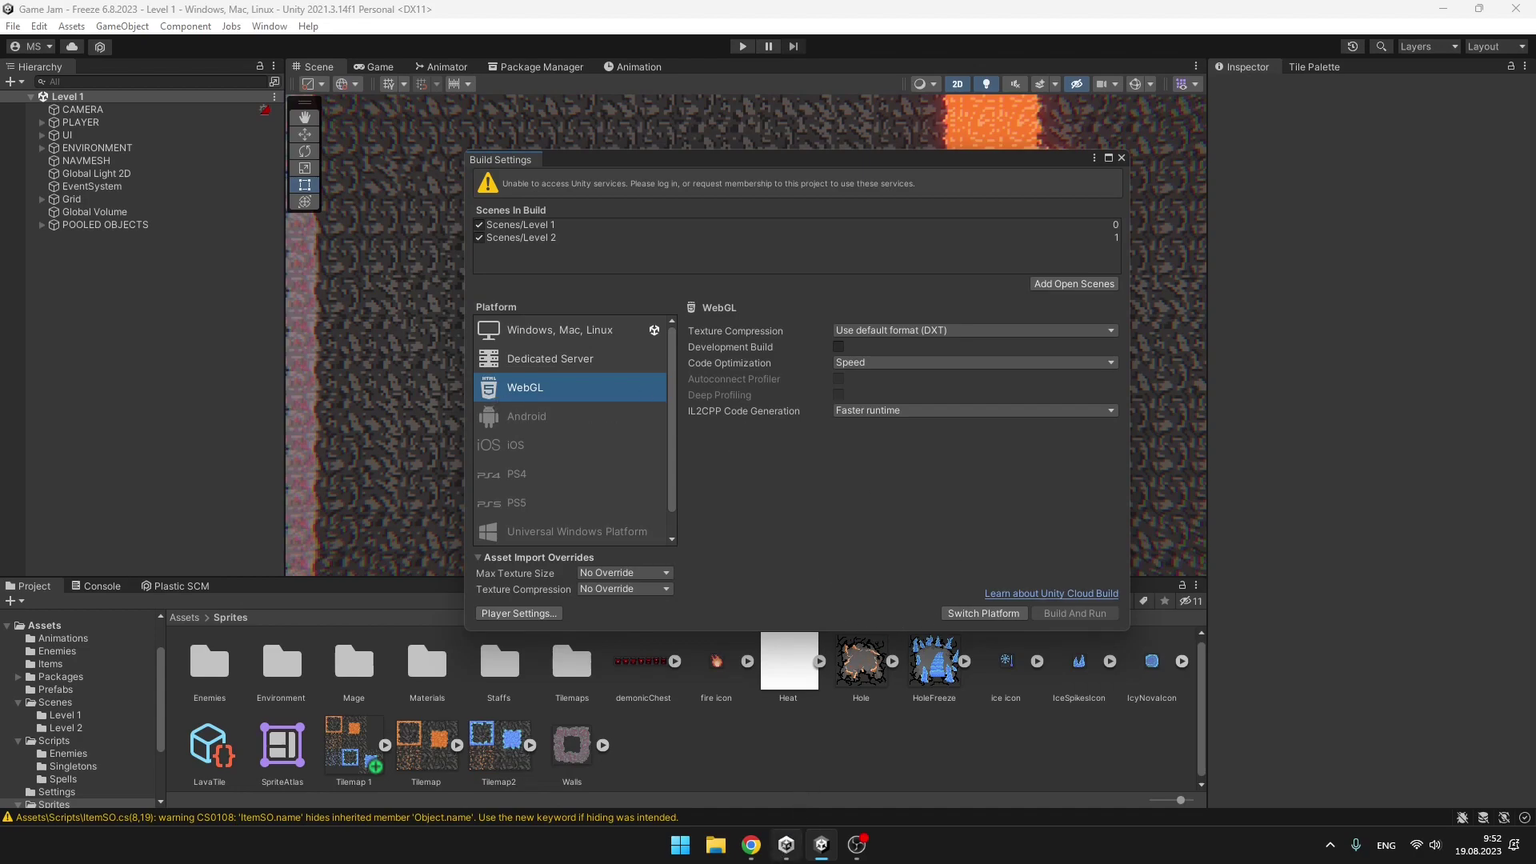
left_click(787, 845)
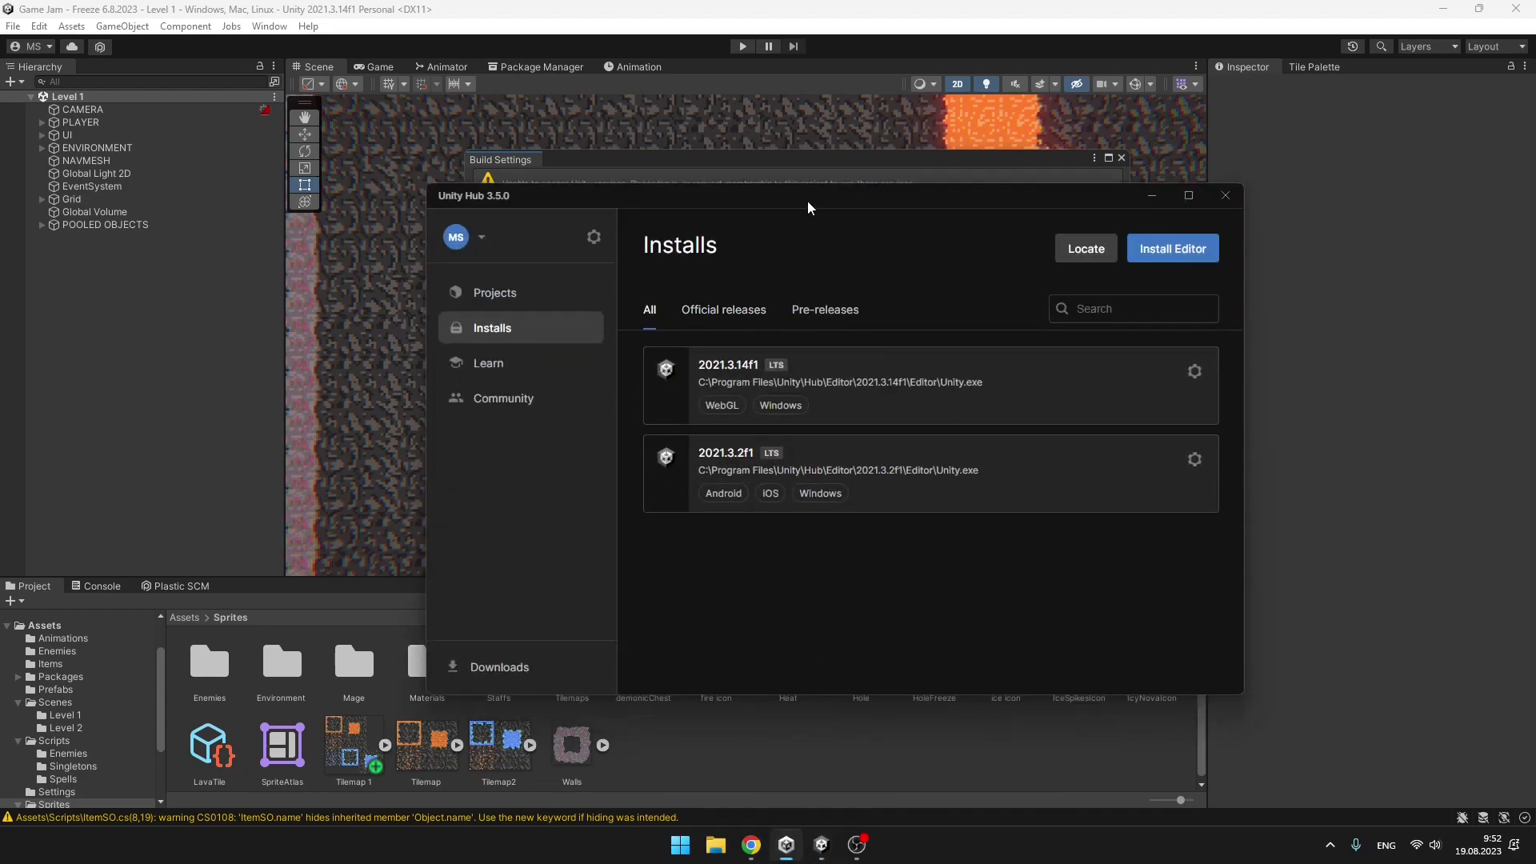
Open Add modules for editor 2021.3.2f1, ticking then unticking WebGL Build Support.
left_click_drag(819, 198, 724, 229)
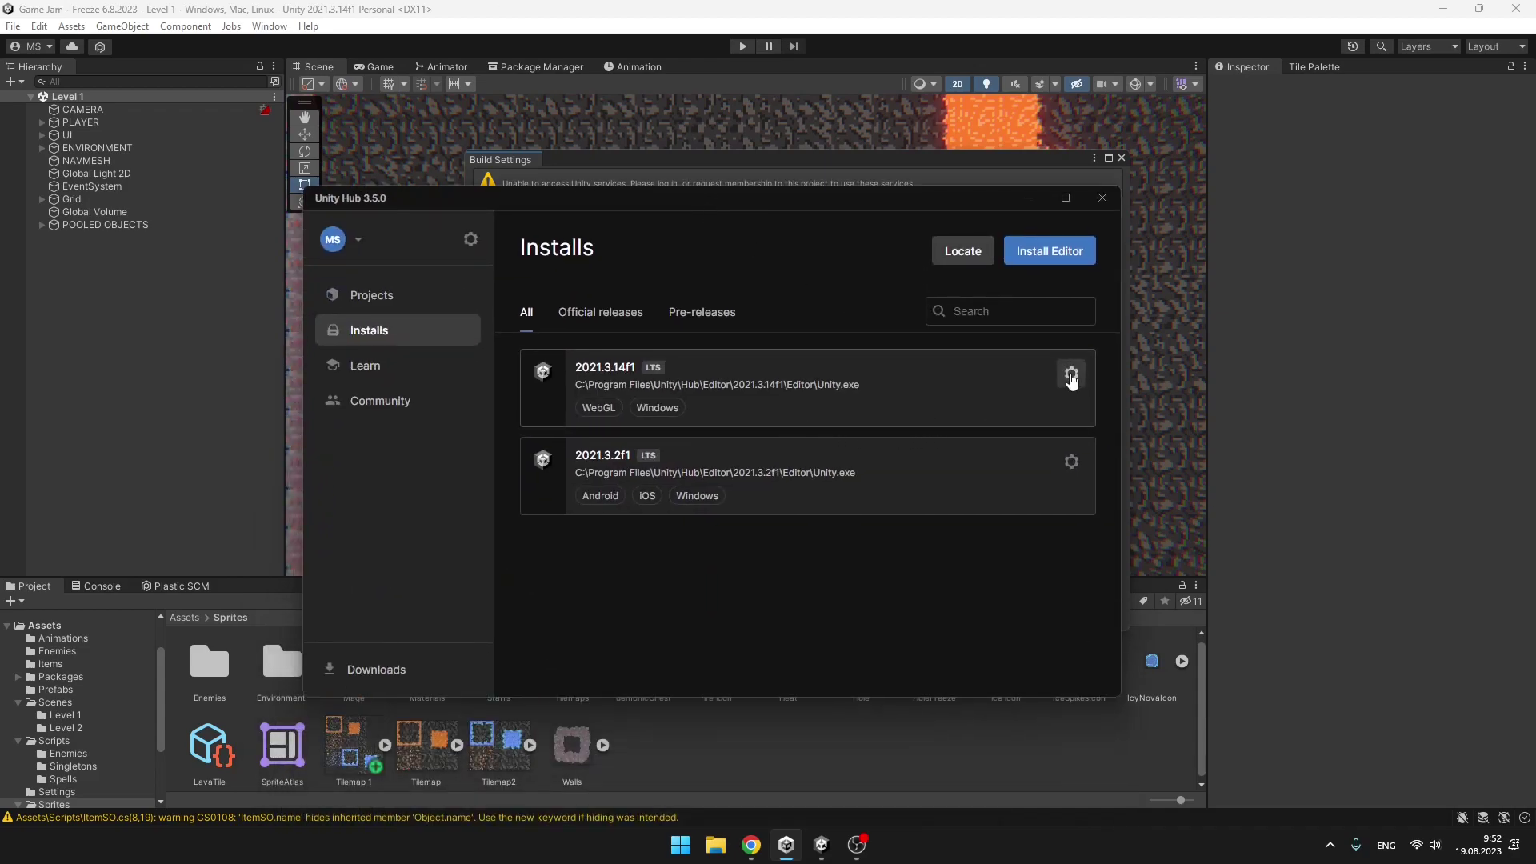
left_click(1072, 472)
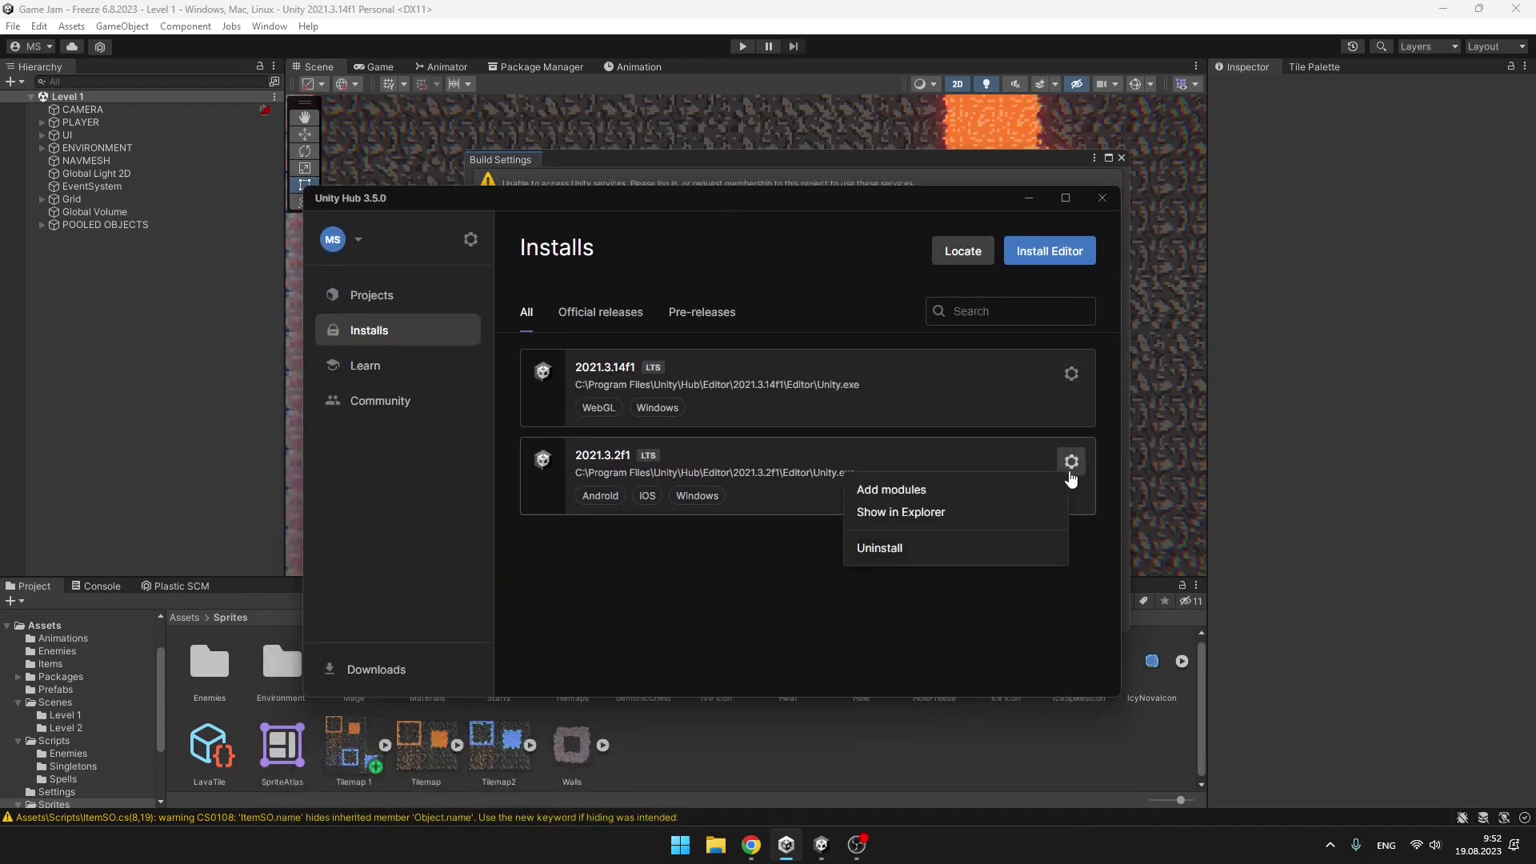
left_click(915, 494)
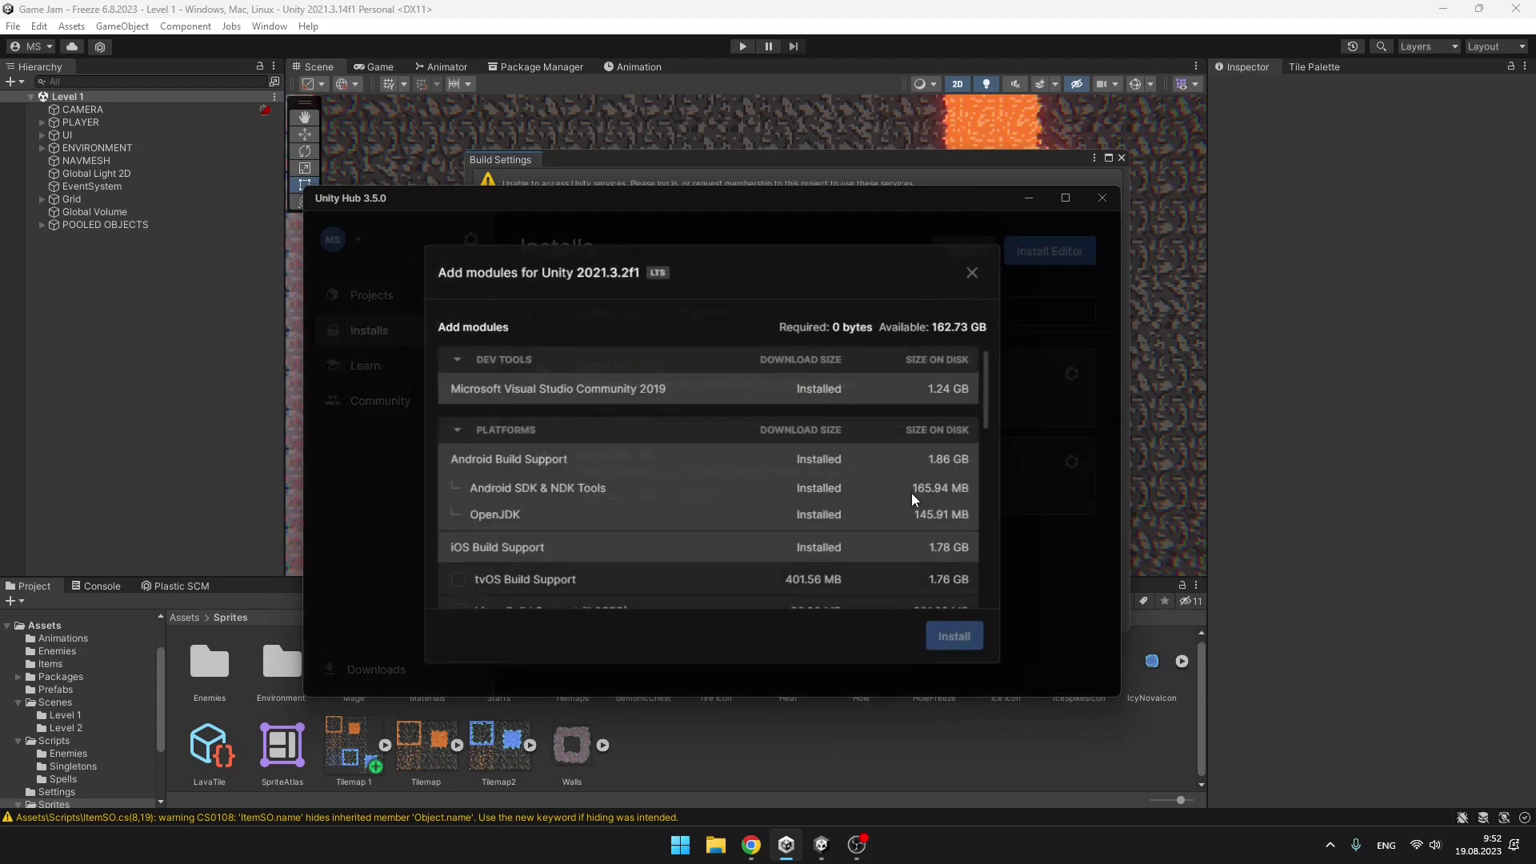
scroll(715, 505, "down", 5)
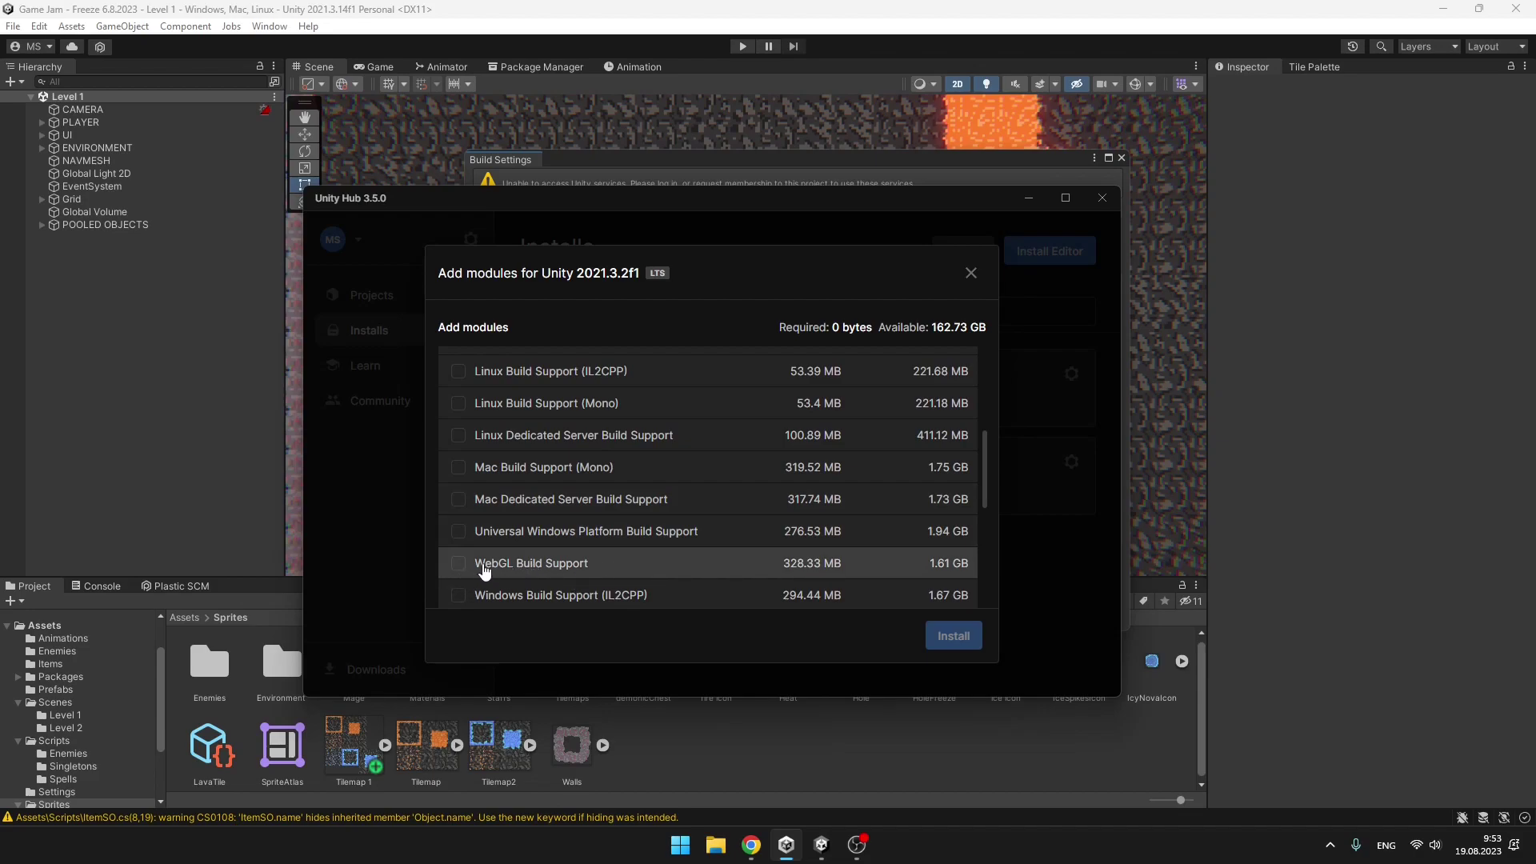
left_click(484, 570)
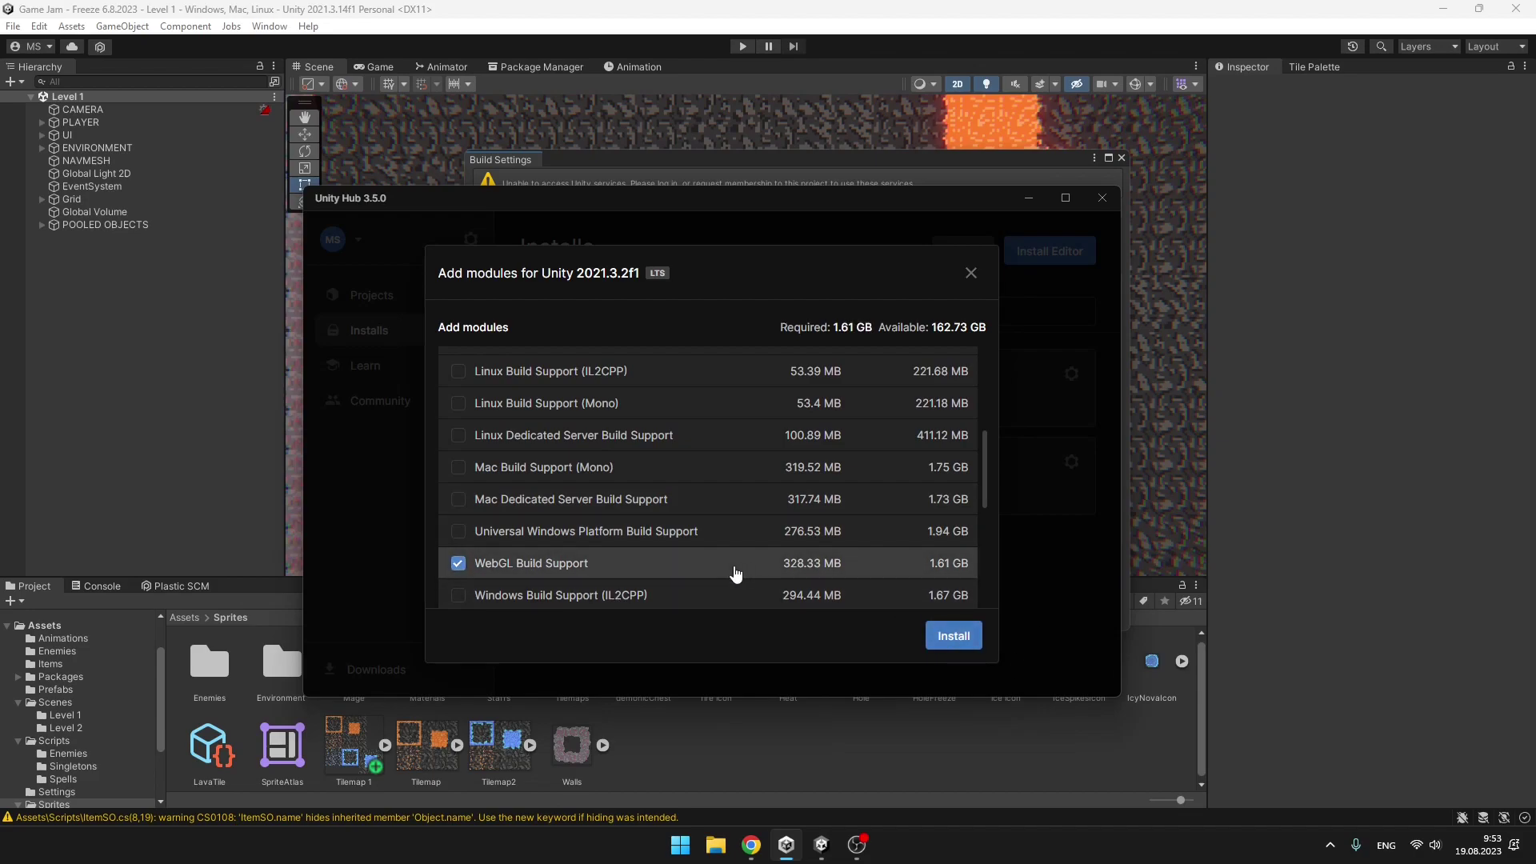
left_click(698, 573)
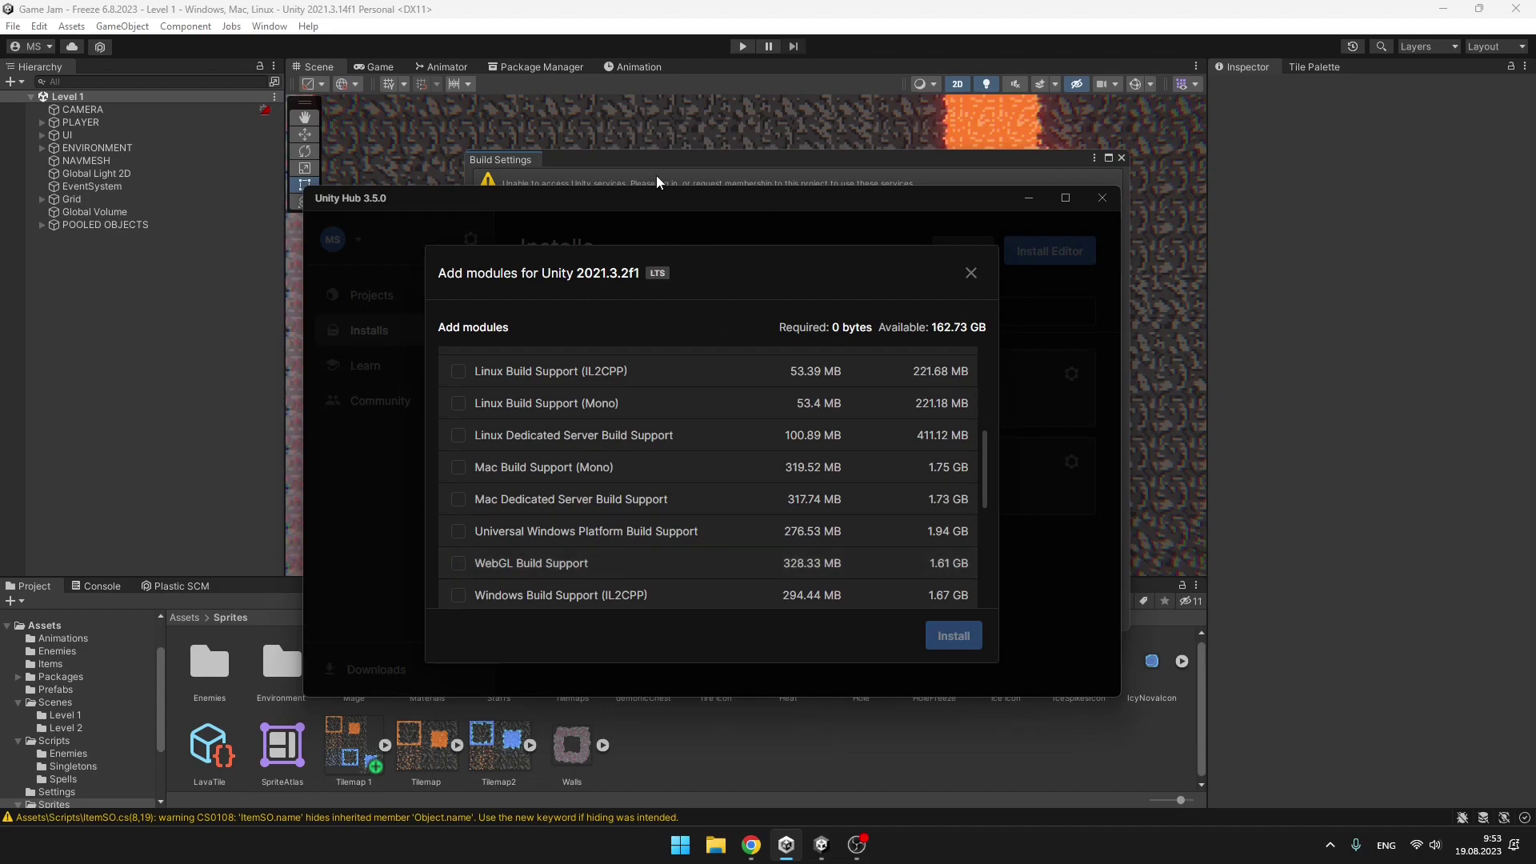
Close Unity Hub and switch the project's platform to WebGL.
left_click(972, 273)
left_click(1103, 198)
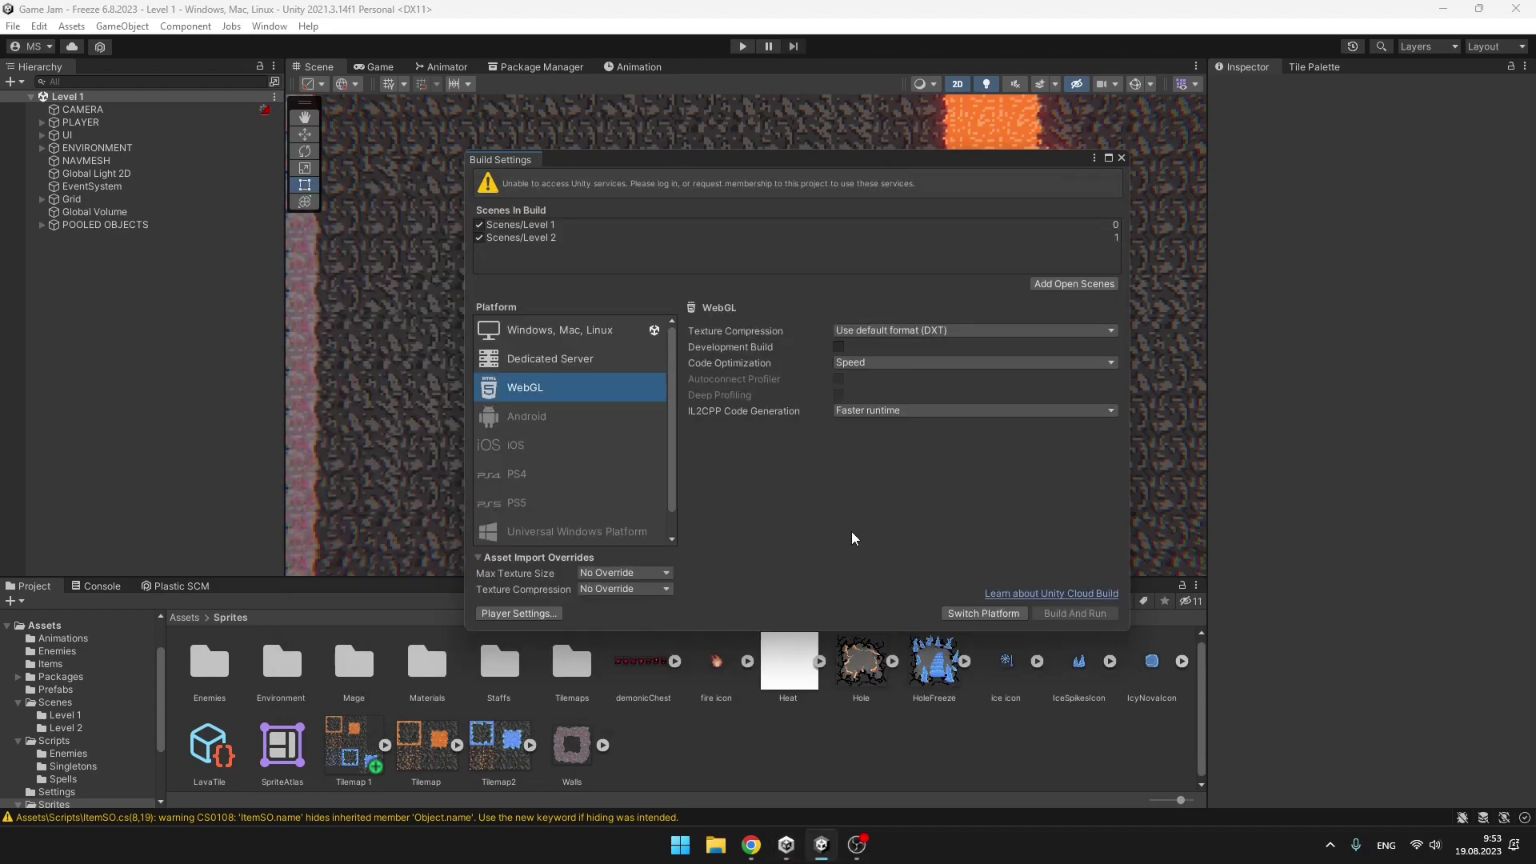
left_click(983, 613)
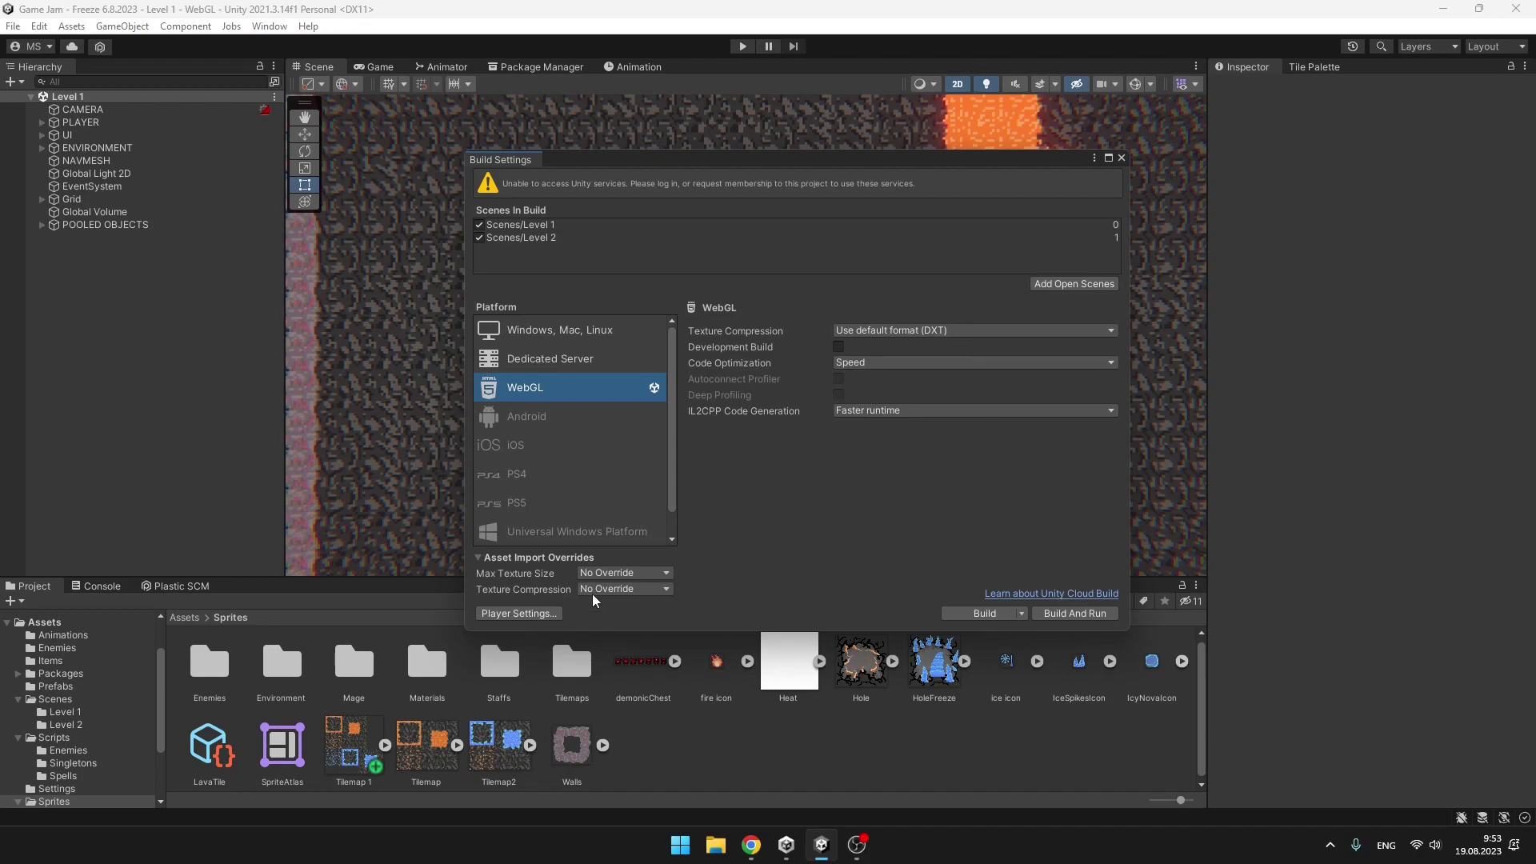
Turn off compression in the WebGL Player Settings and review Product Name and Version.
left_click(514, 614)
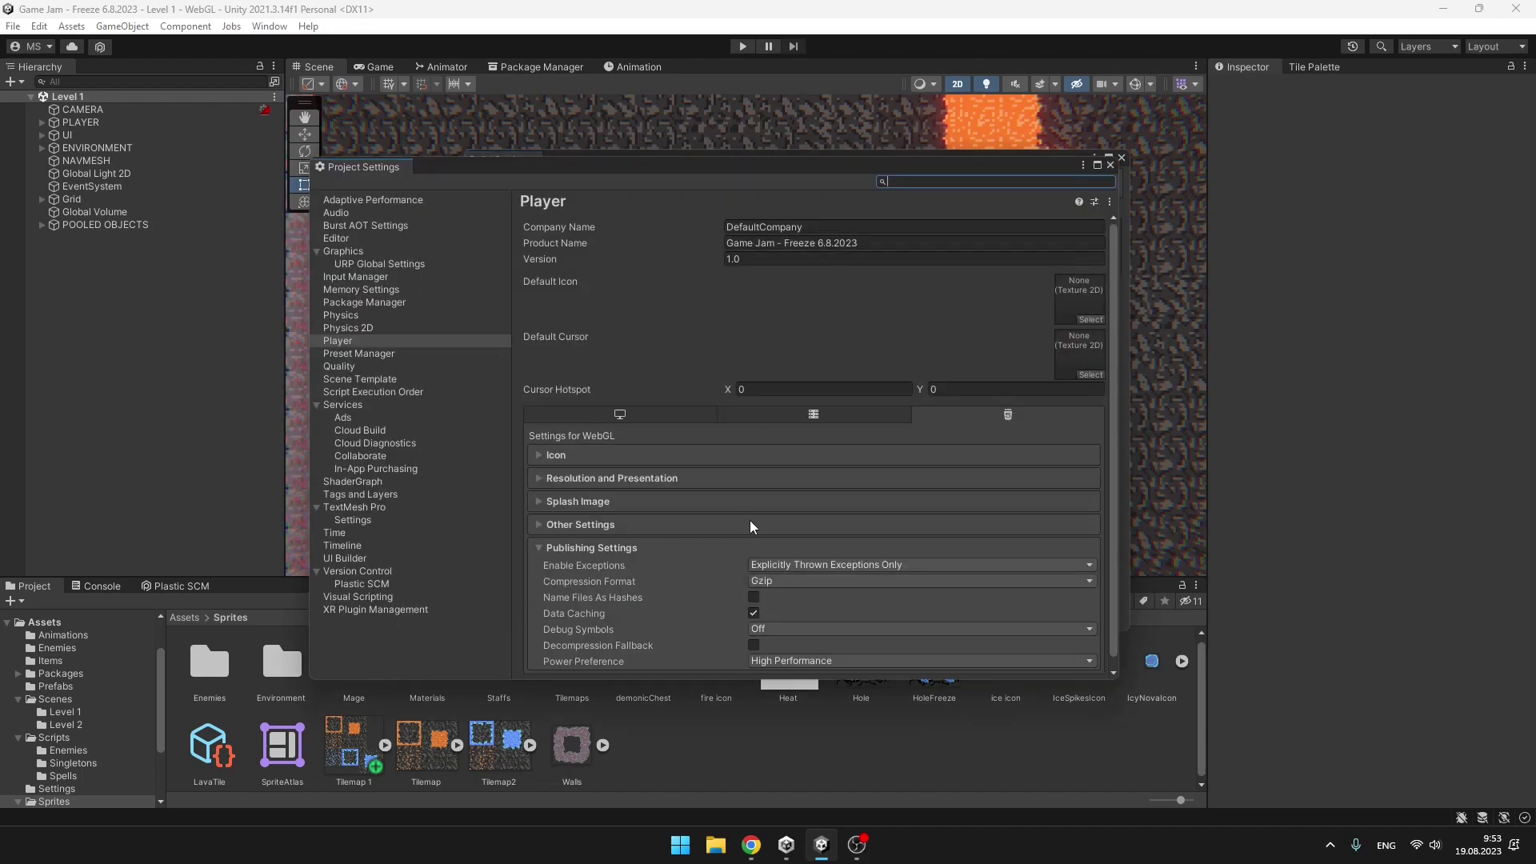
scroll(752, 526, "down", 1)
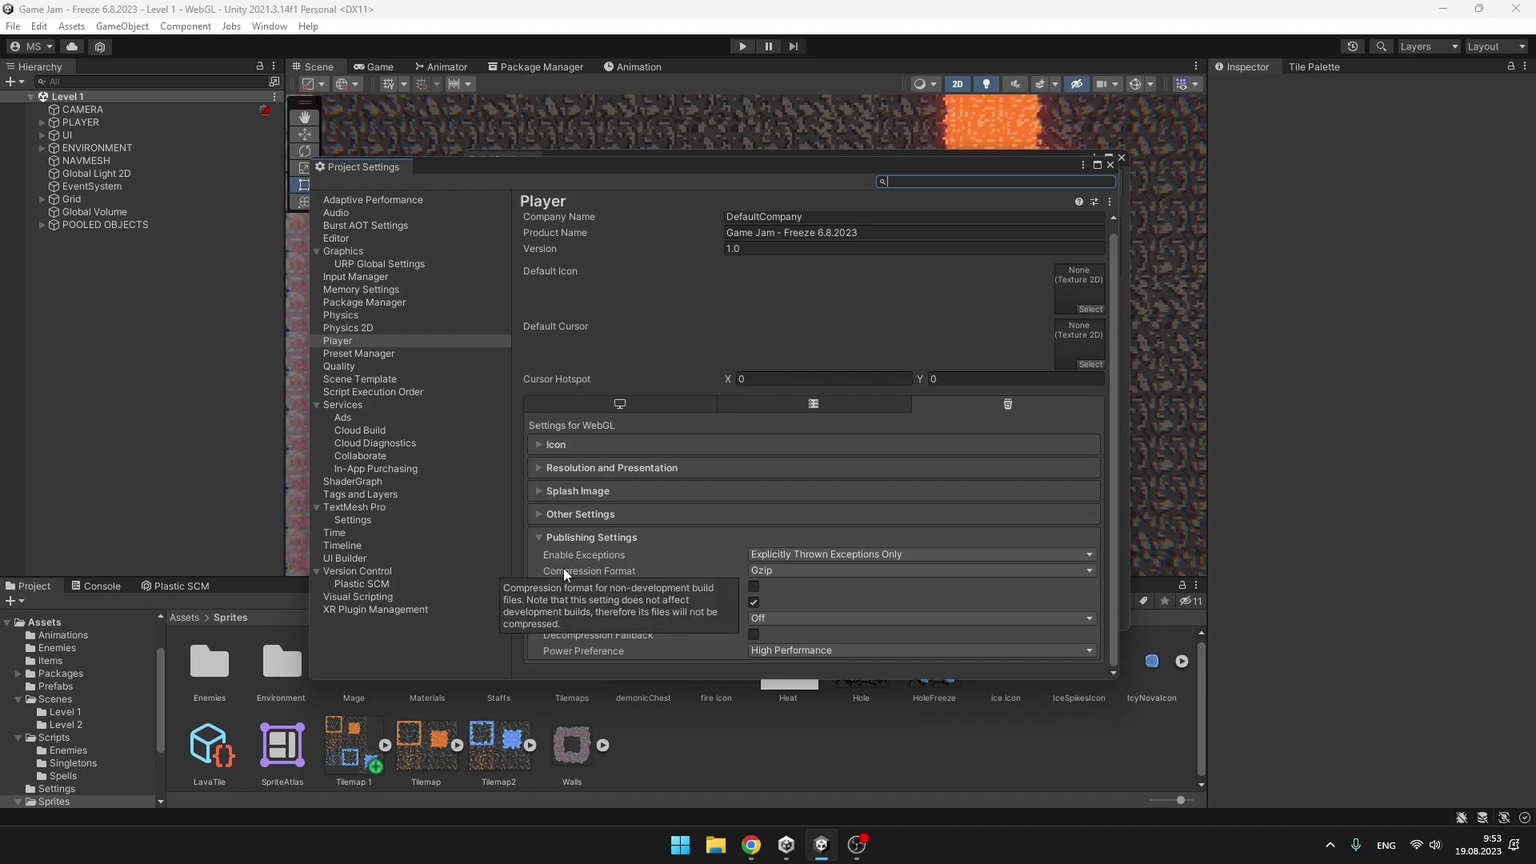
left_click(777, 572)
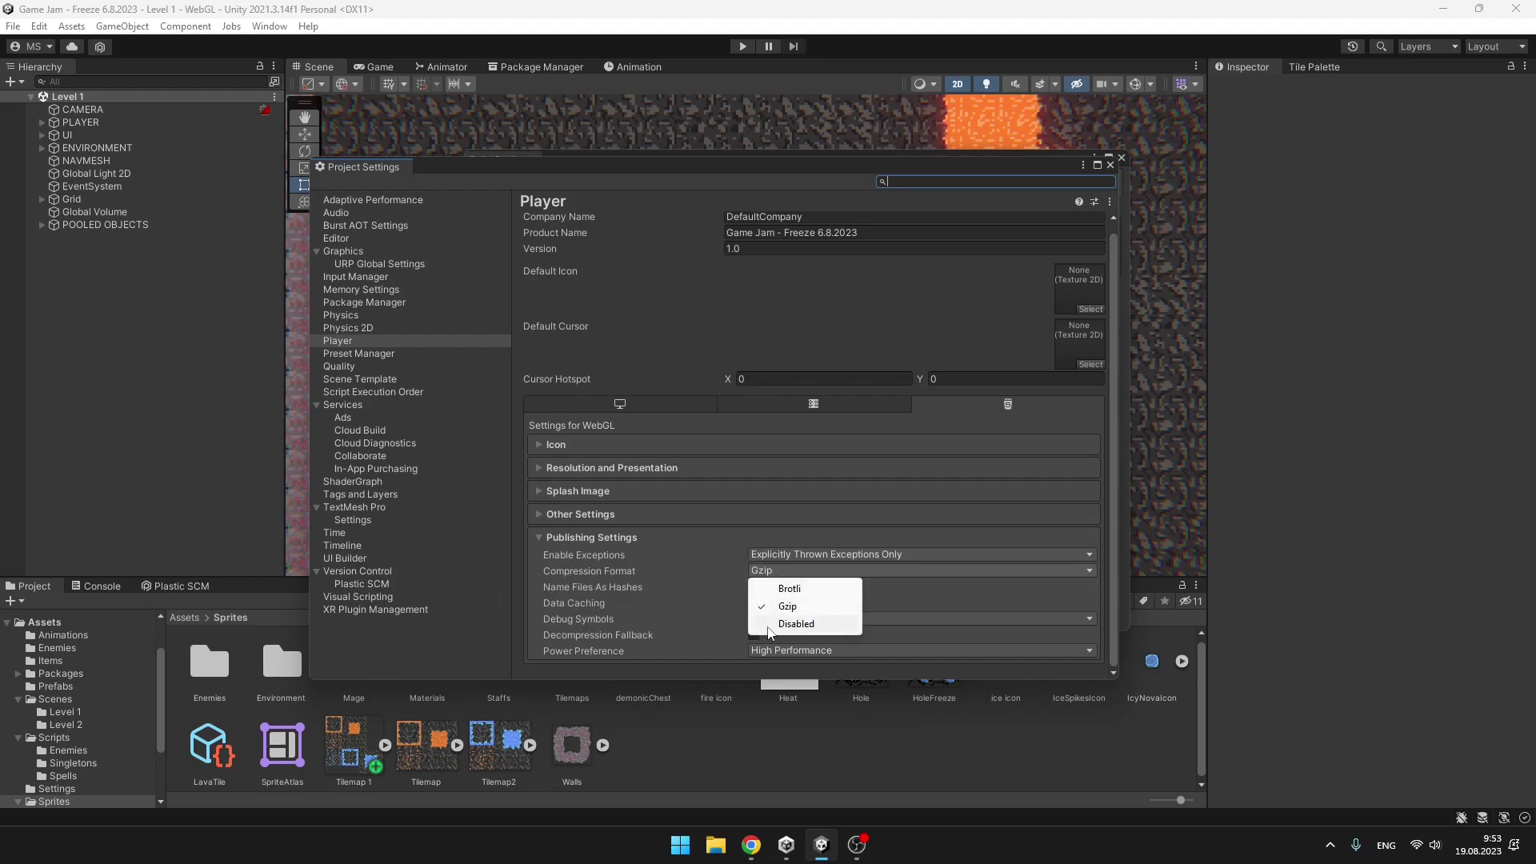
left_click(797, 625)
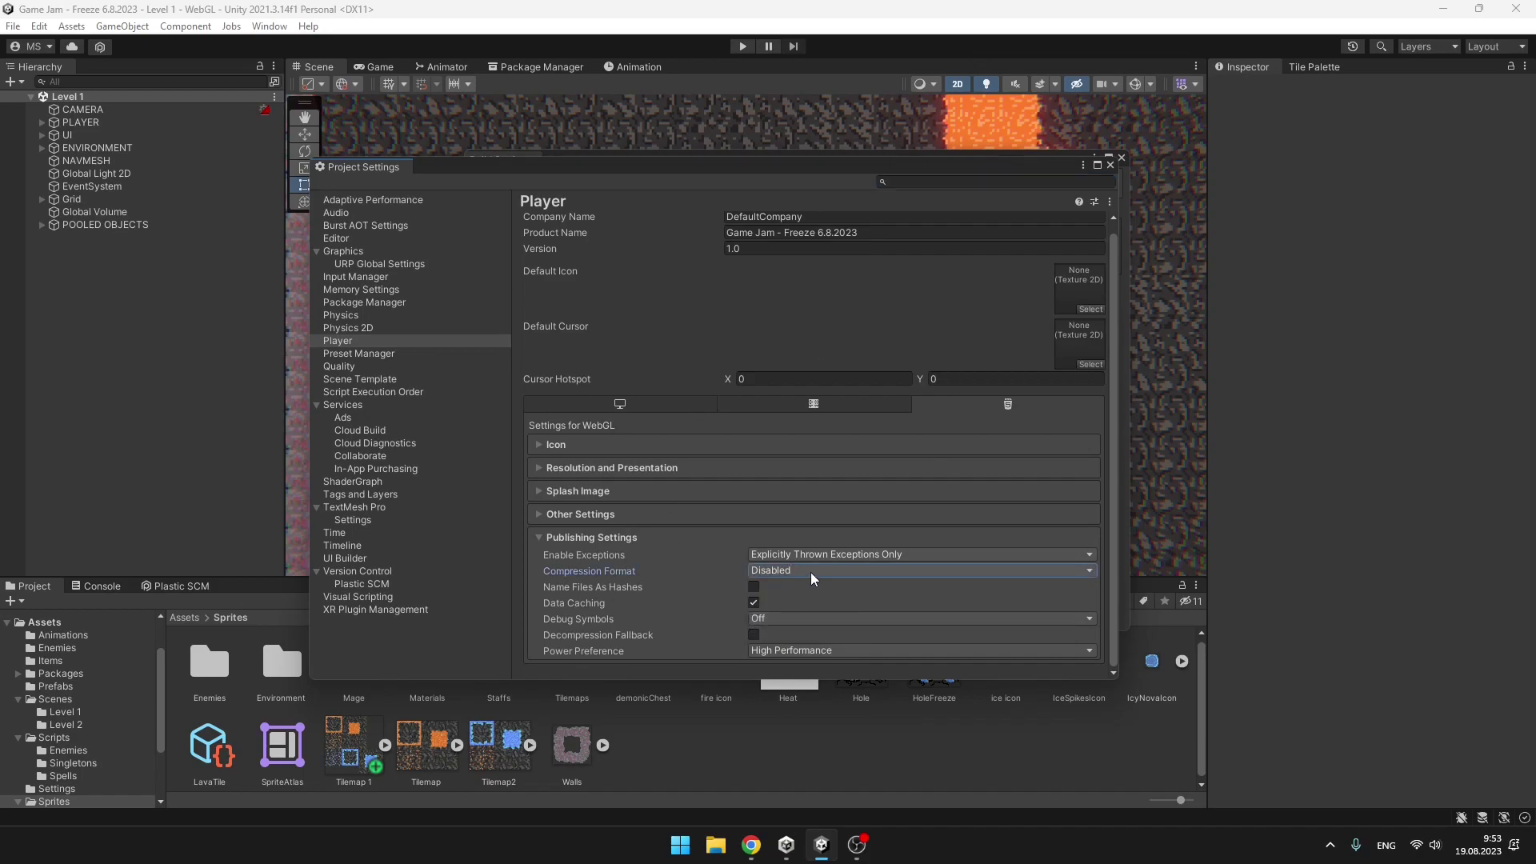
scroll(725, 543, "up", 1)
left_click(600, 244)
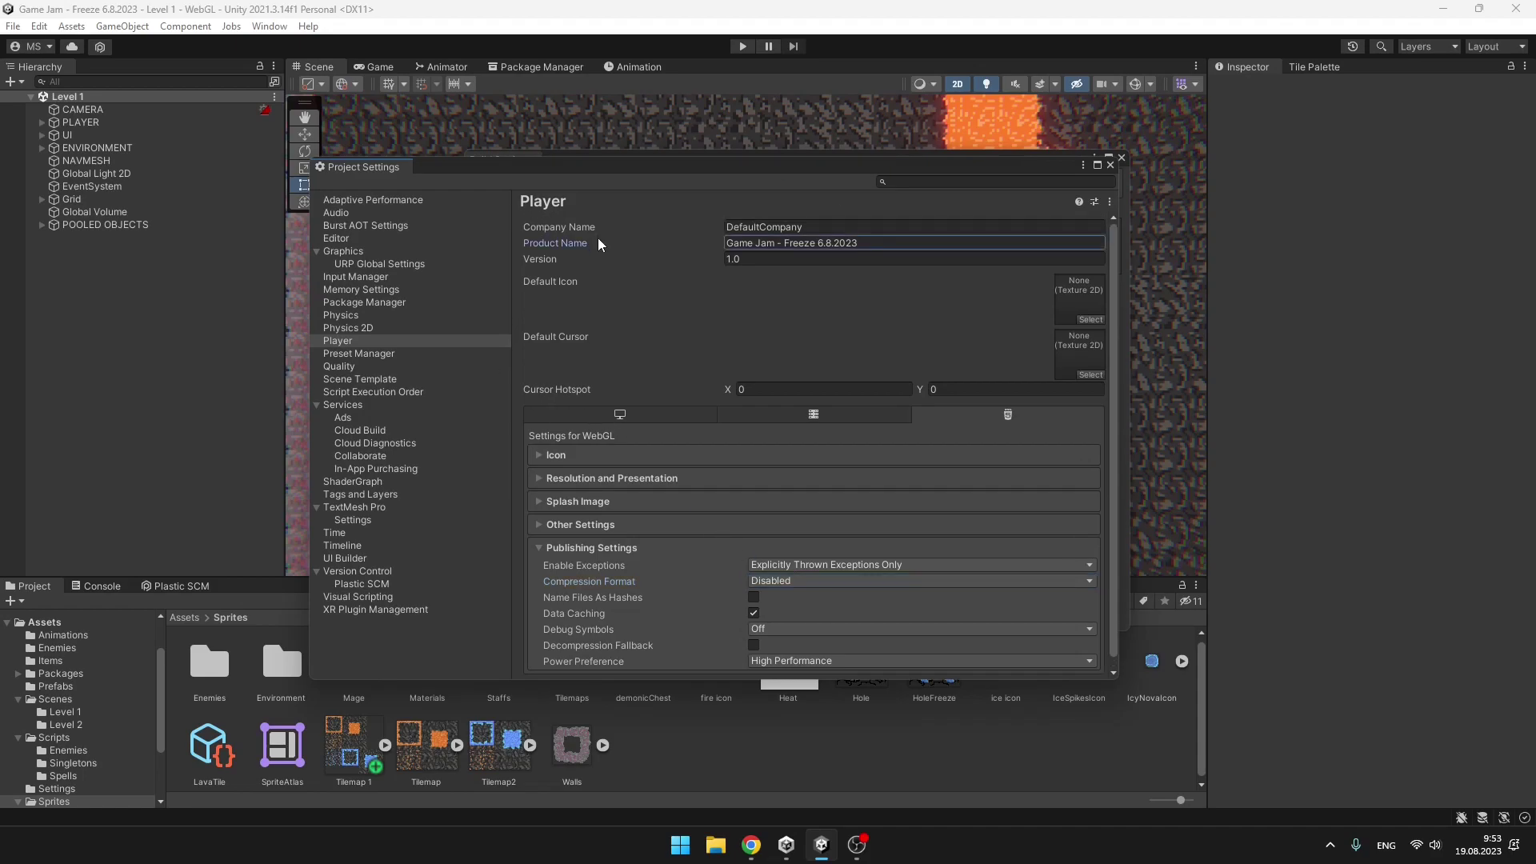
left_click(553, 261)
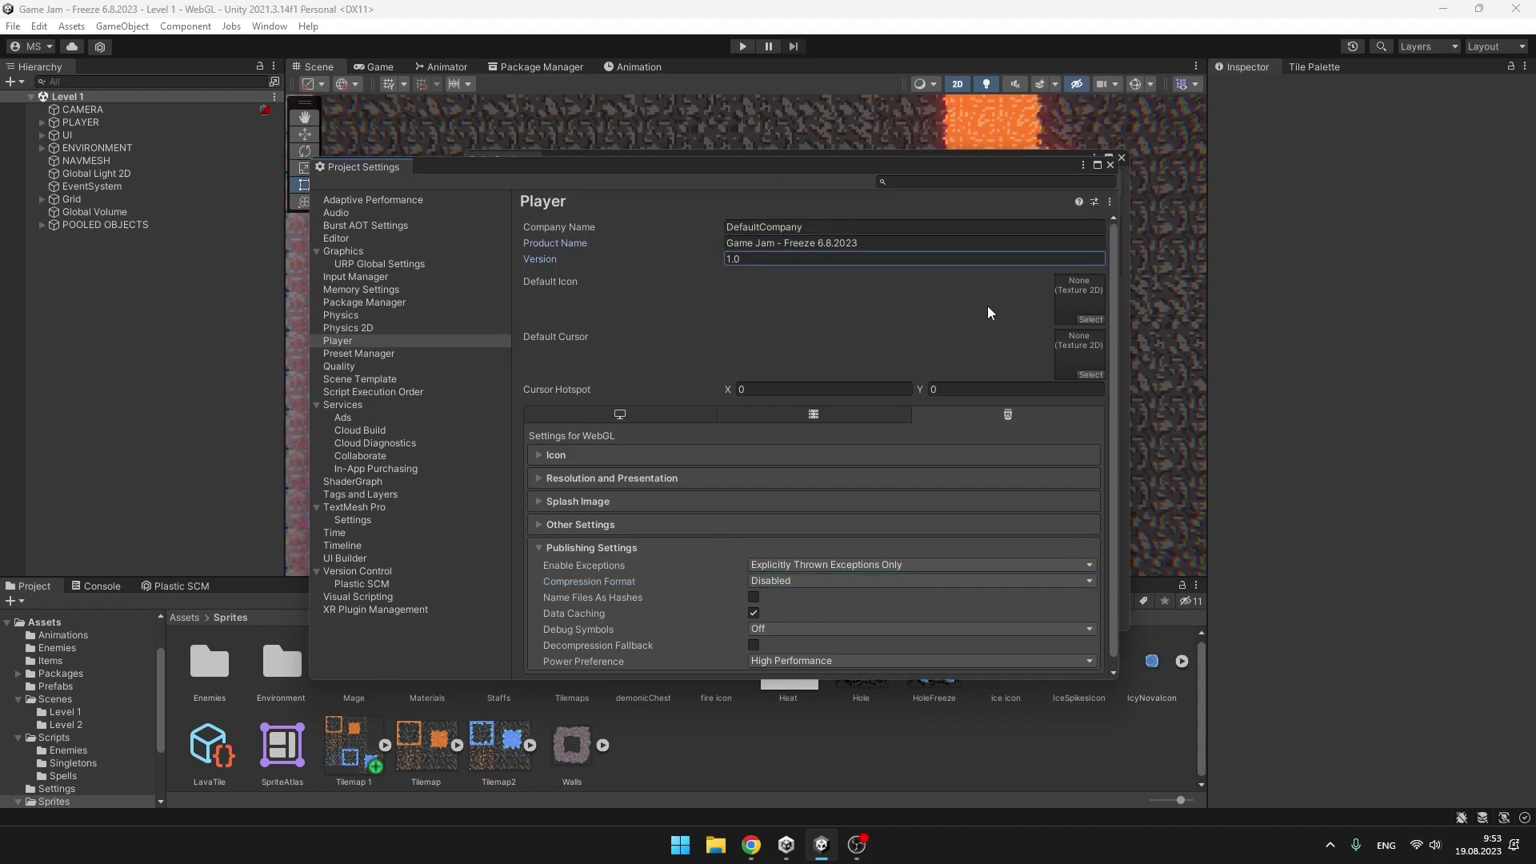
left_click(1098, 166)
left_click(1528, 8)
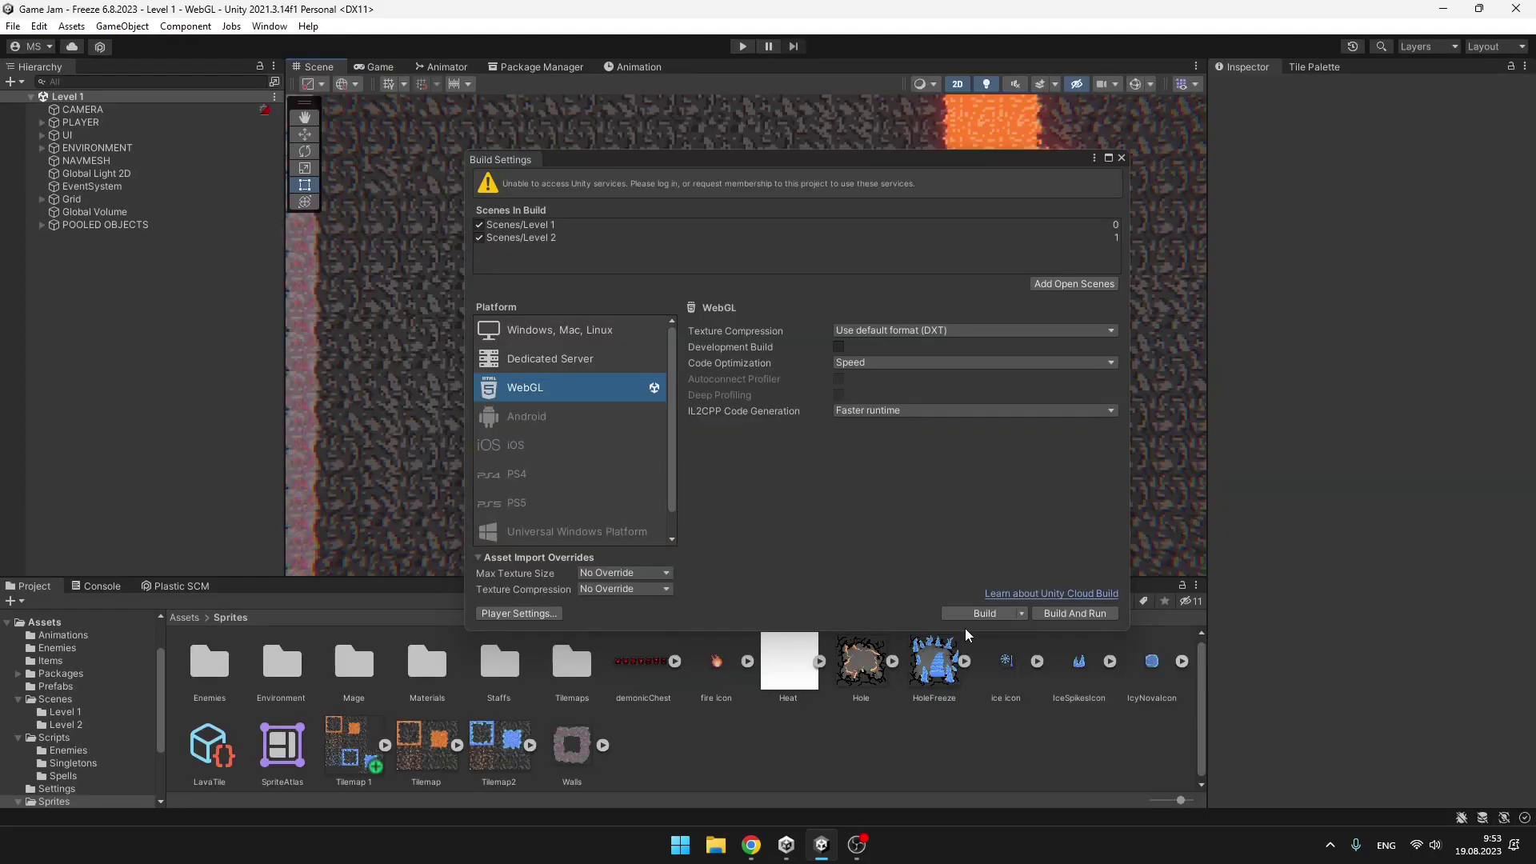
Build the game into a new WebGLGGame folder created in Downloads.
left_click(984, 613)
left_click(74, 195)
right_click(715, 190)
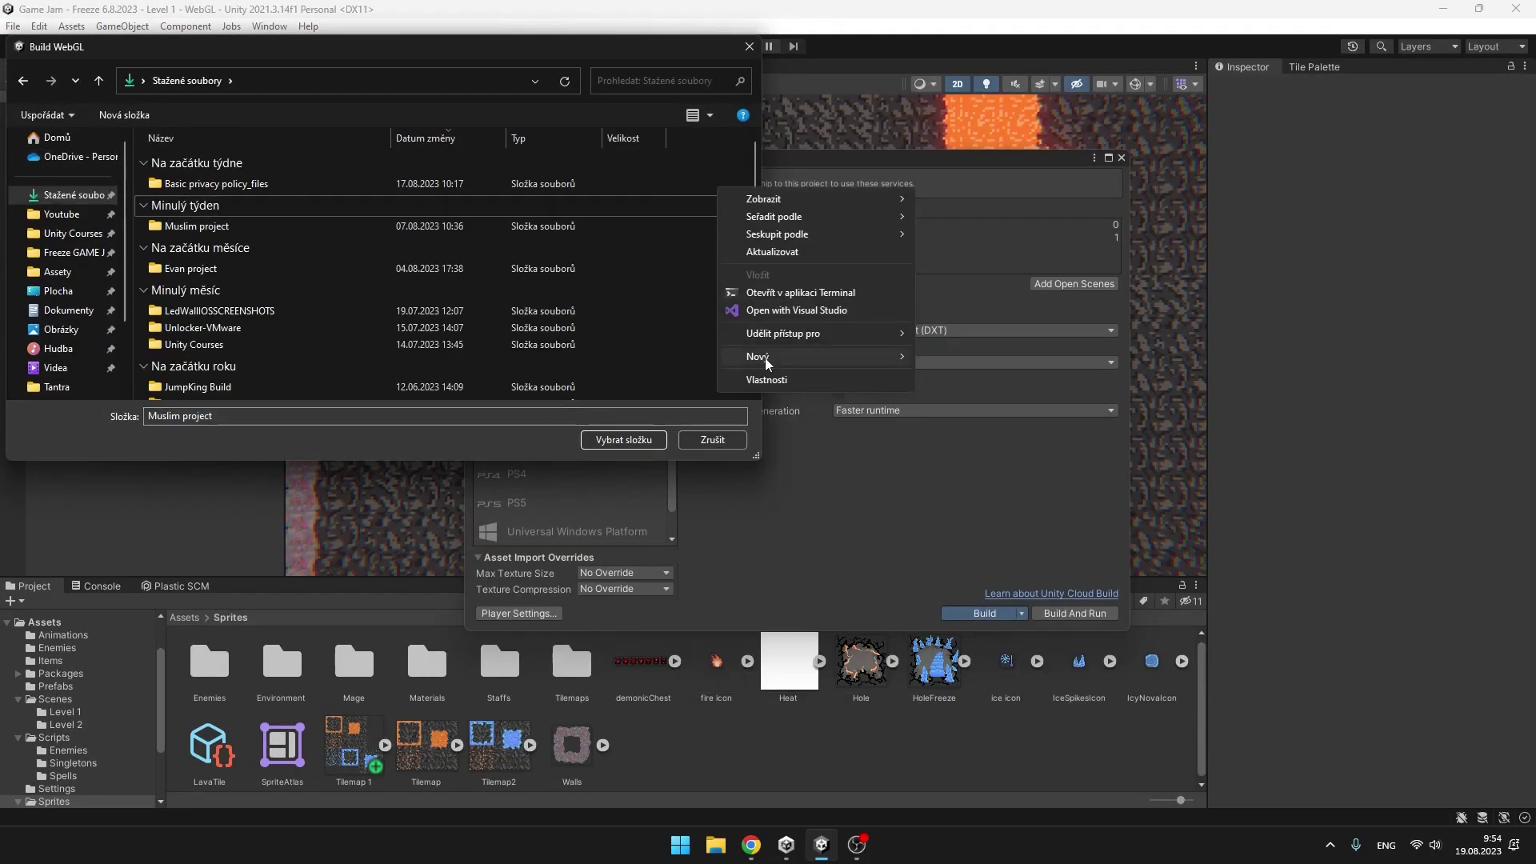
mouse_move(744, 353)
left_click(944, 353)
type("WebGLGGame")
key("Return")
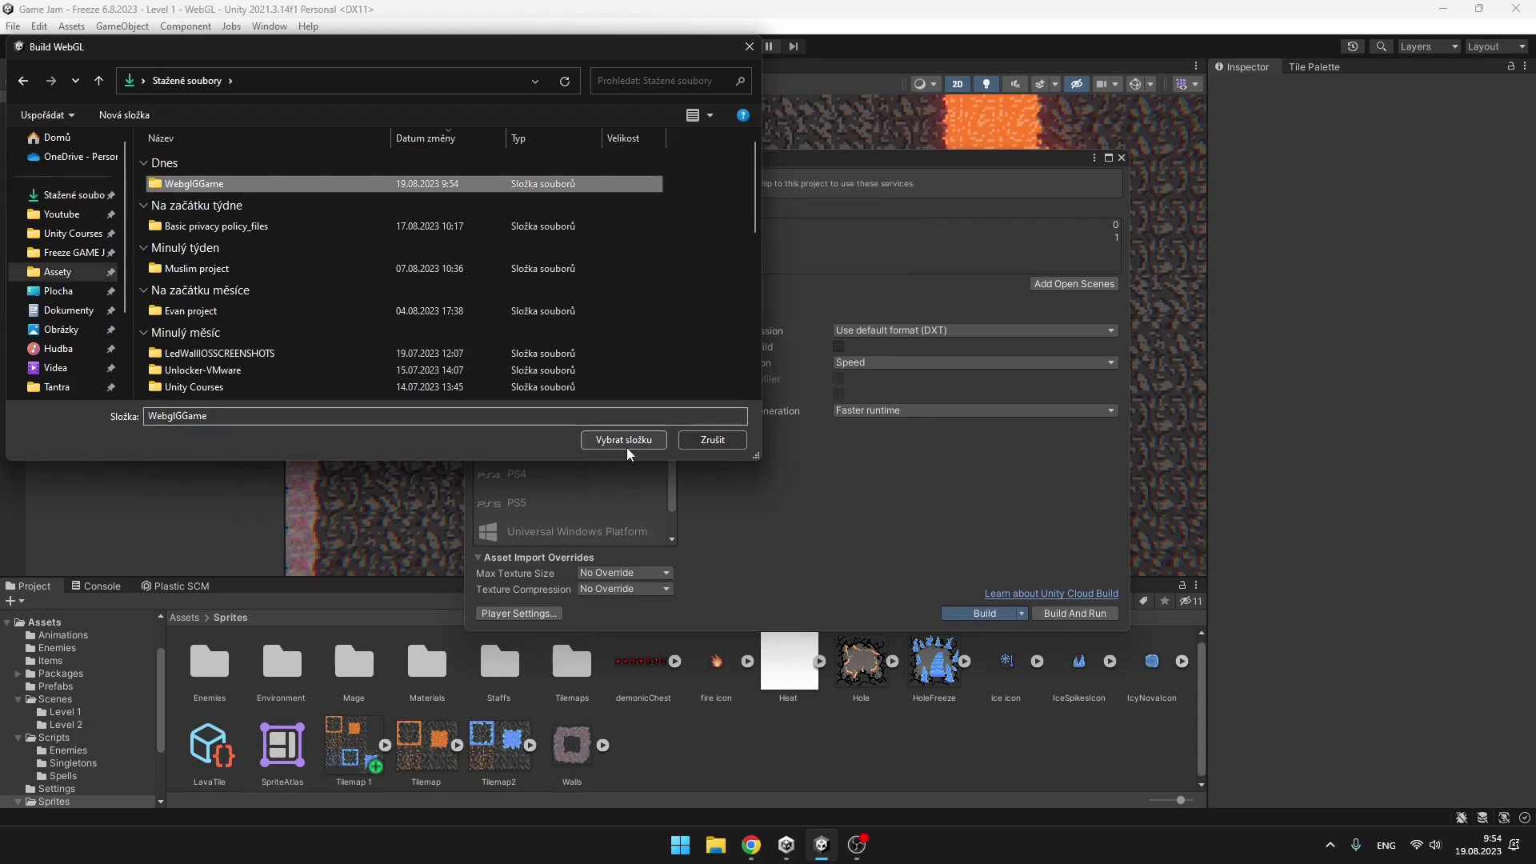
key("Return")
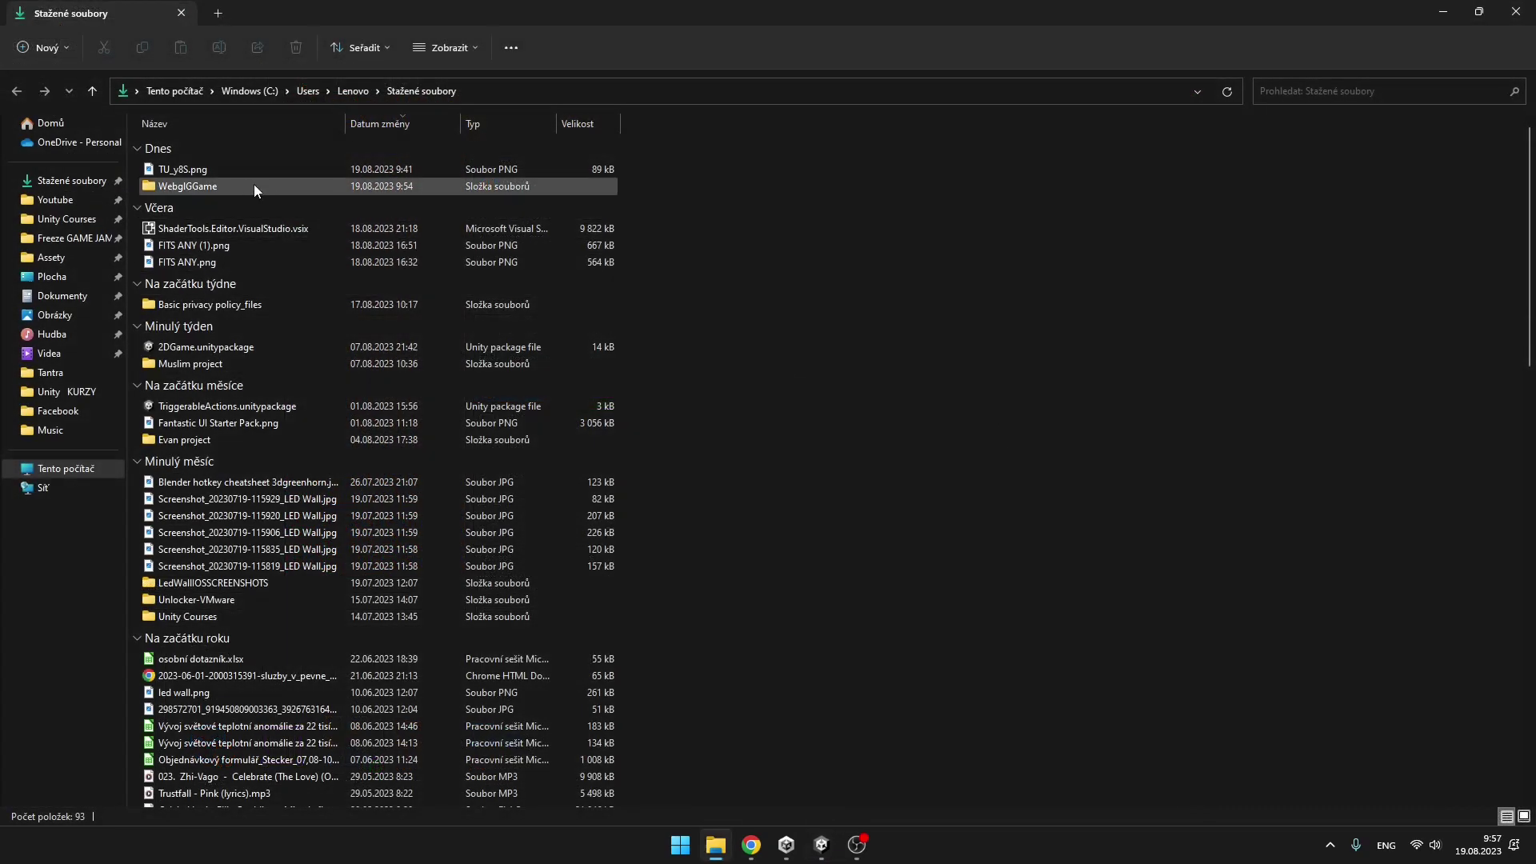
Check the WebglGGame build folder, then zip it into WebglGGame.zip with the default name.
double_click(242, 186)
left_click(422, 91)
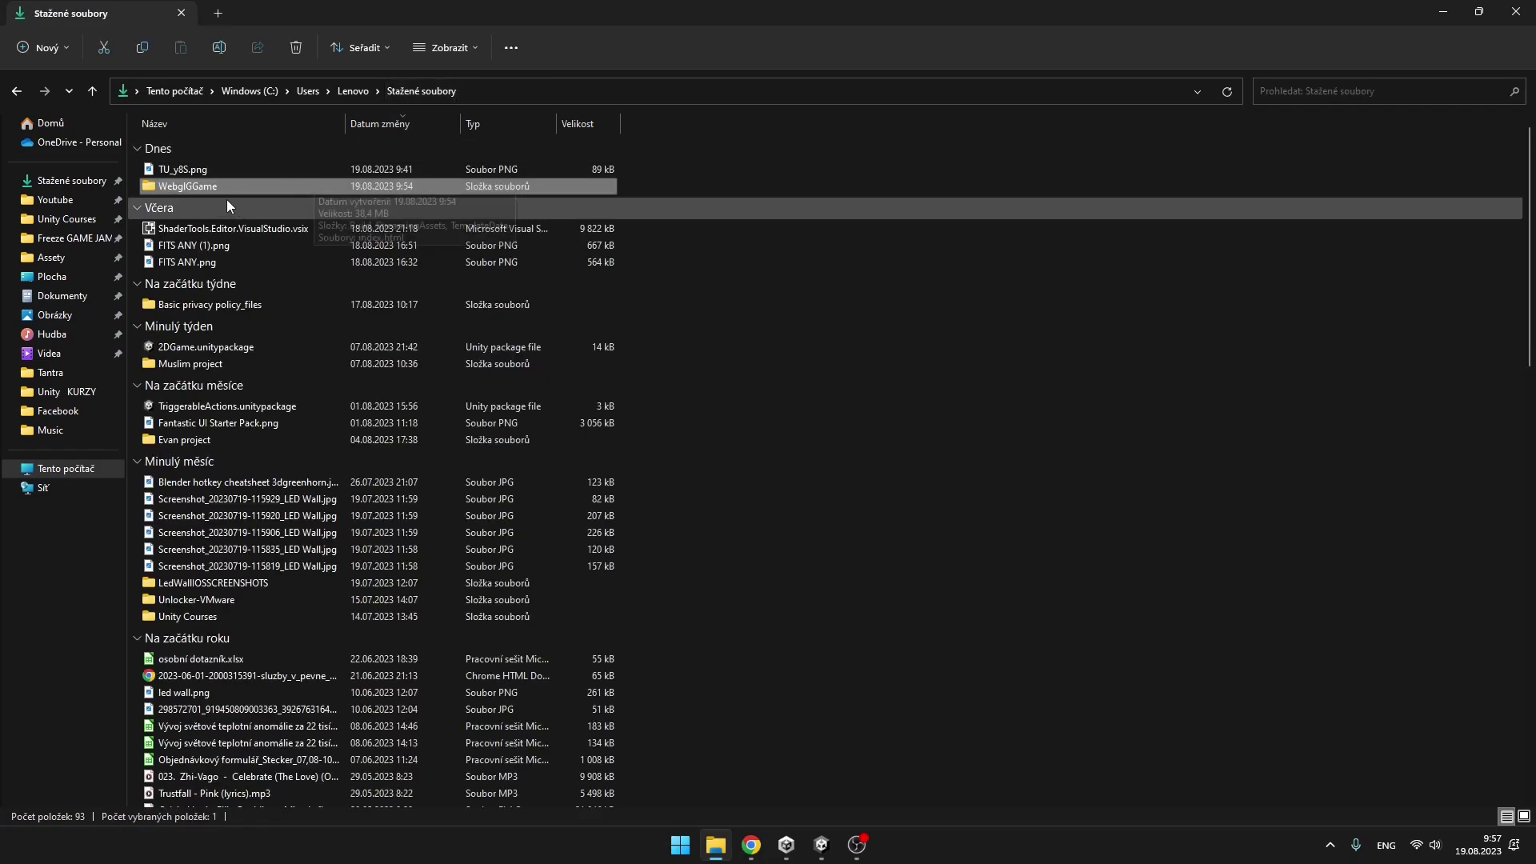
right_click(206, 188)
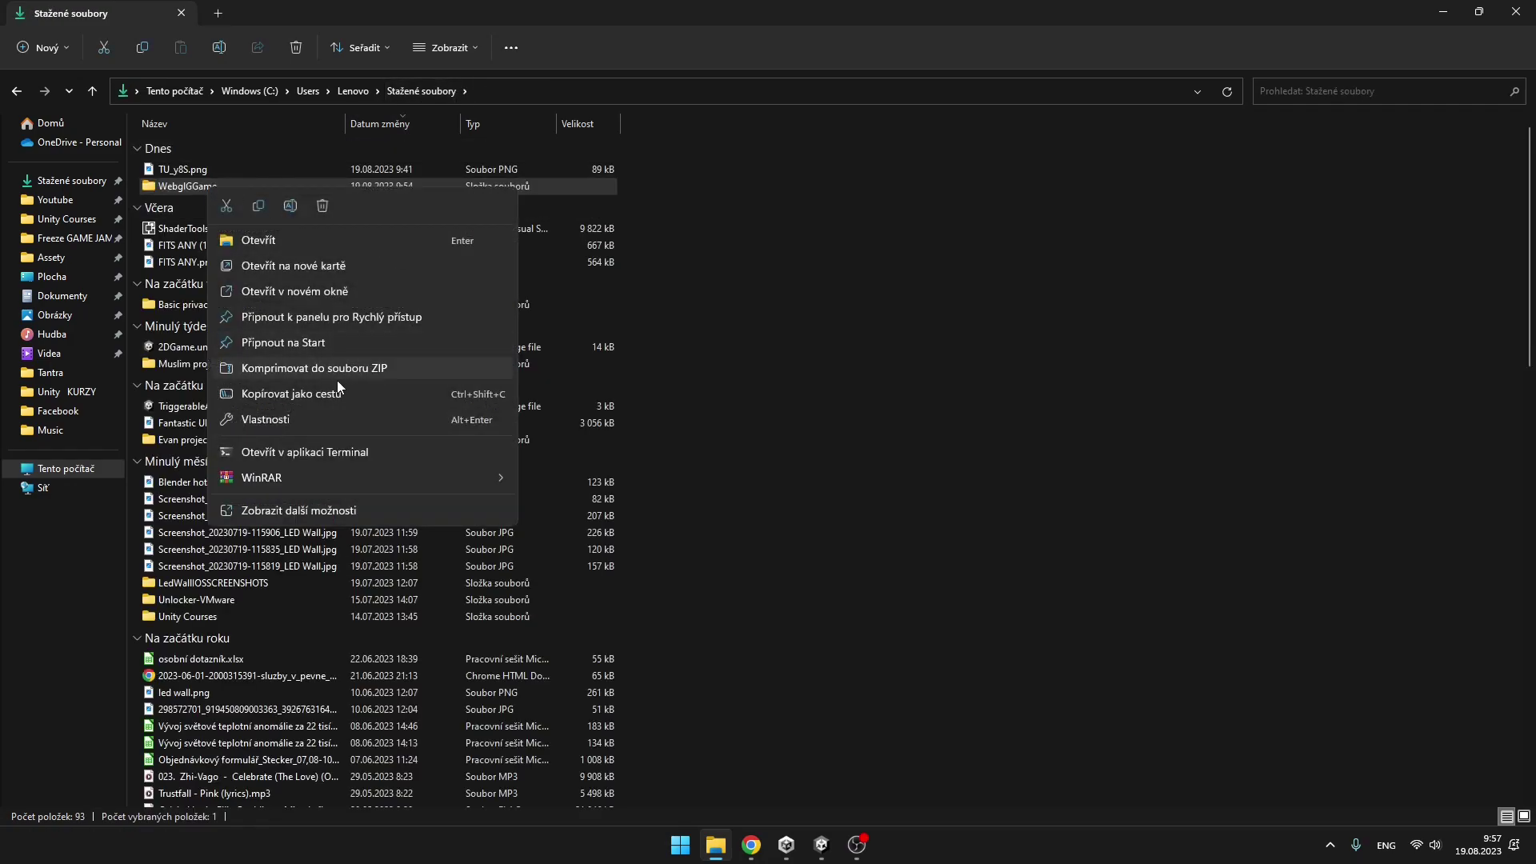
left_click(372, 369)
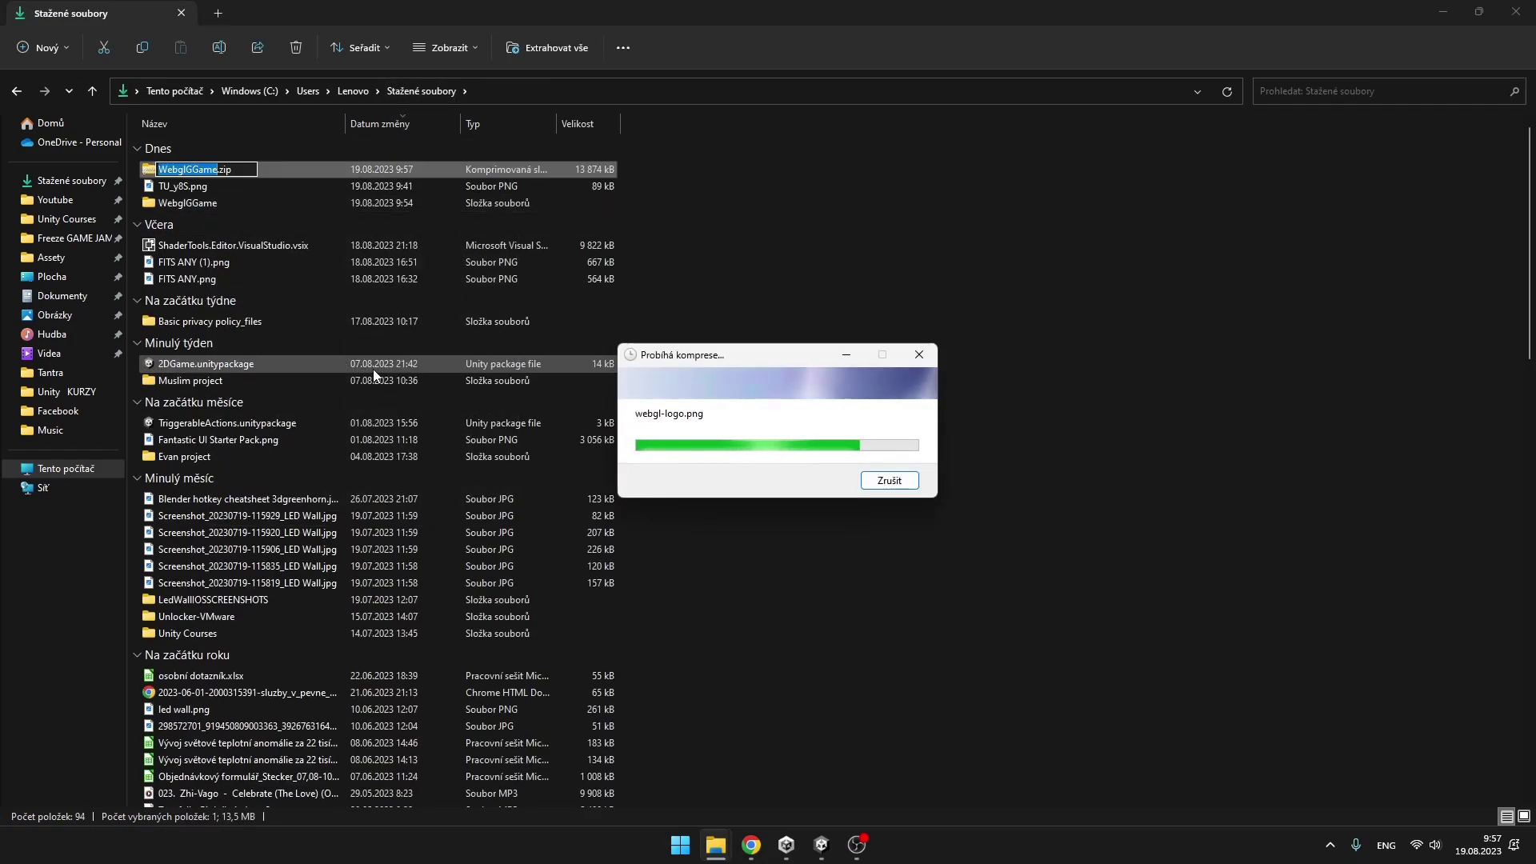
left_click(688, 194)
left_click(256, 168)
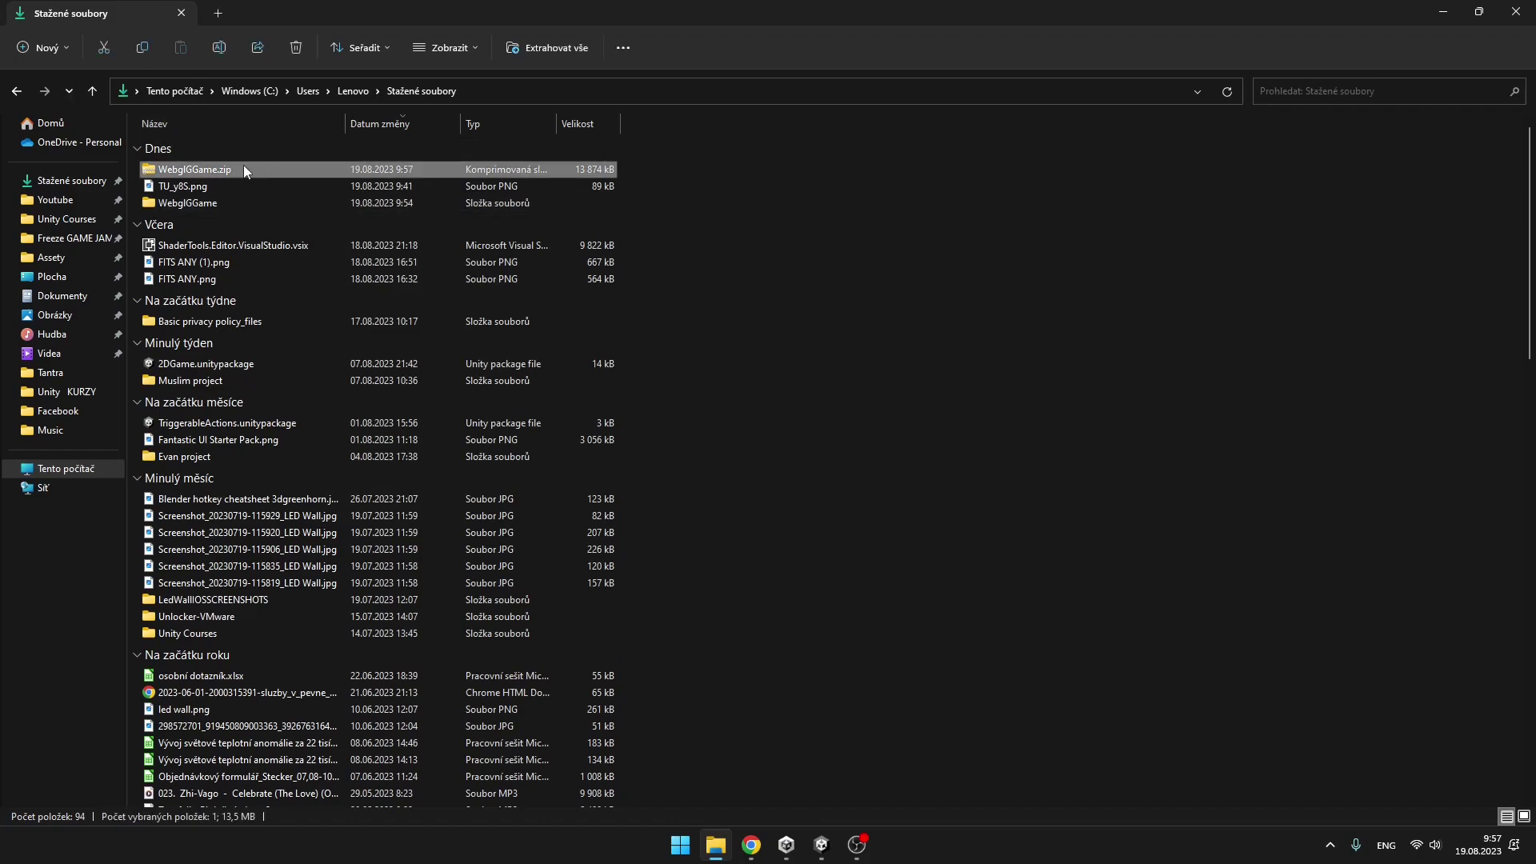
Go to the itch.io Creator Dashboard in the browser.
left_click(751, 845)
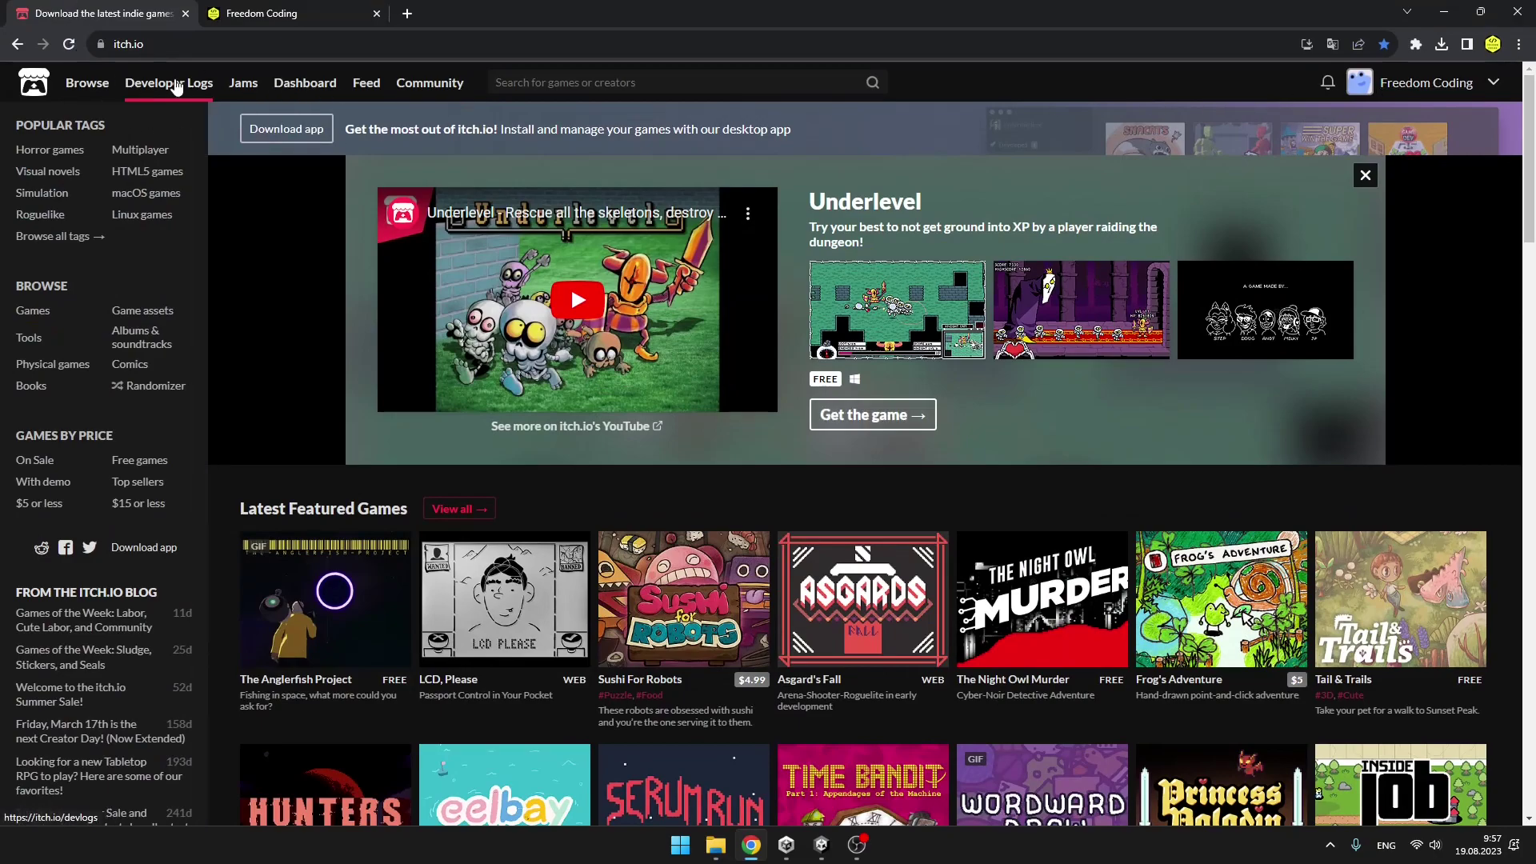
left_click(452, 35)
left_click(1469, 221)
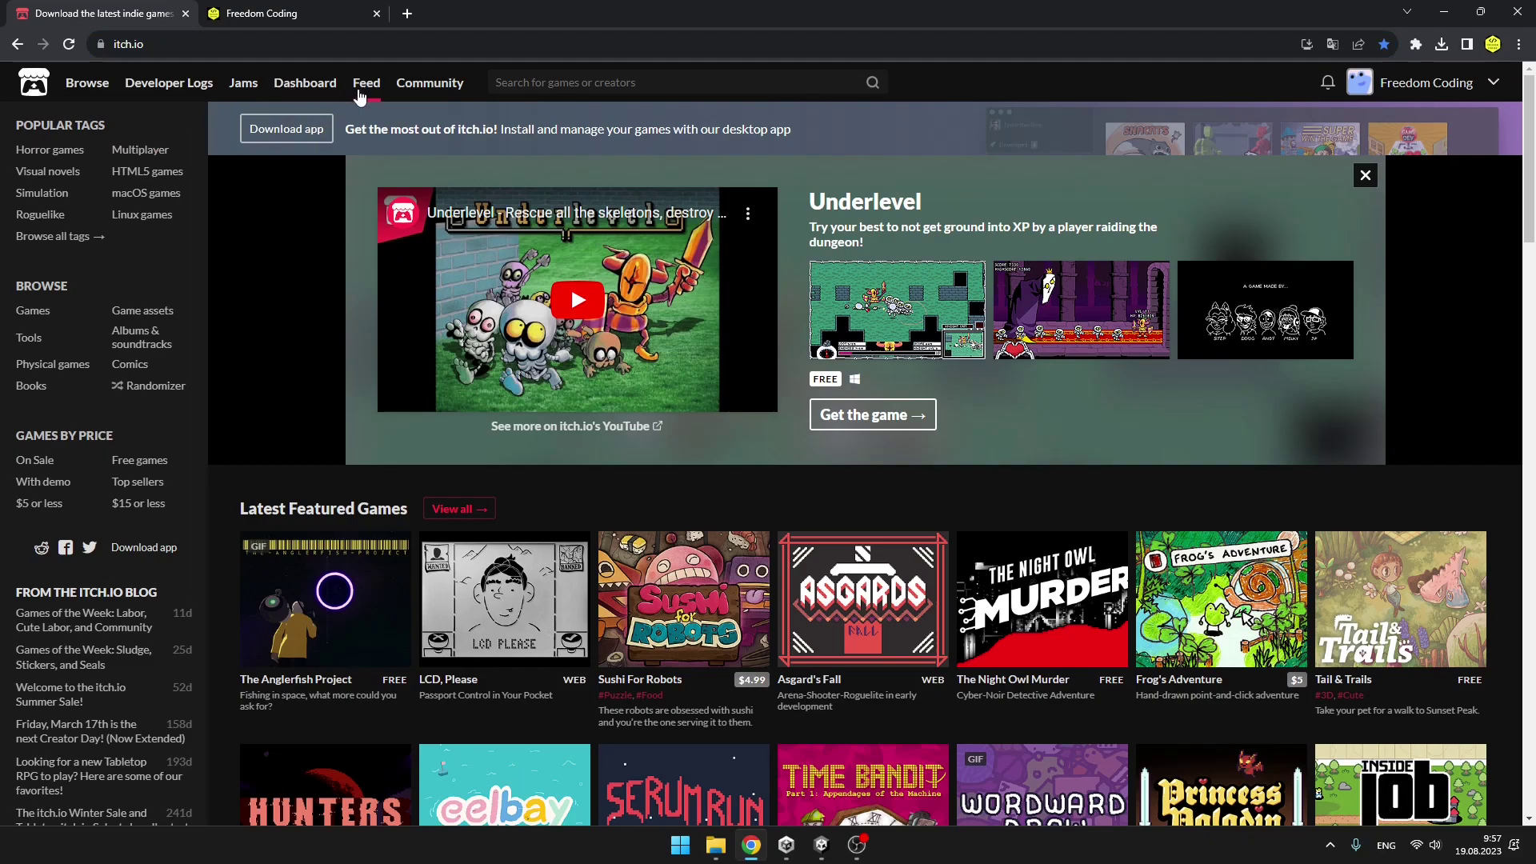
left_click(307, 84)
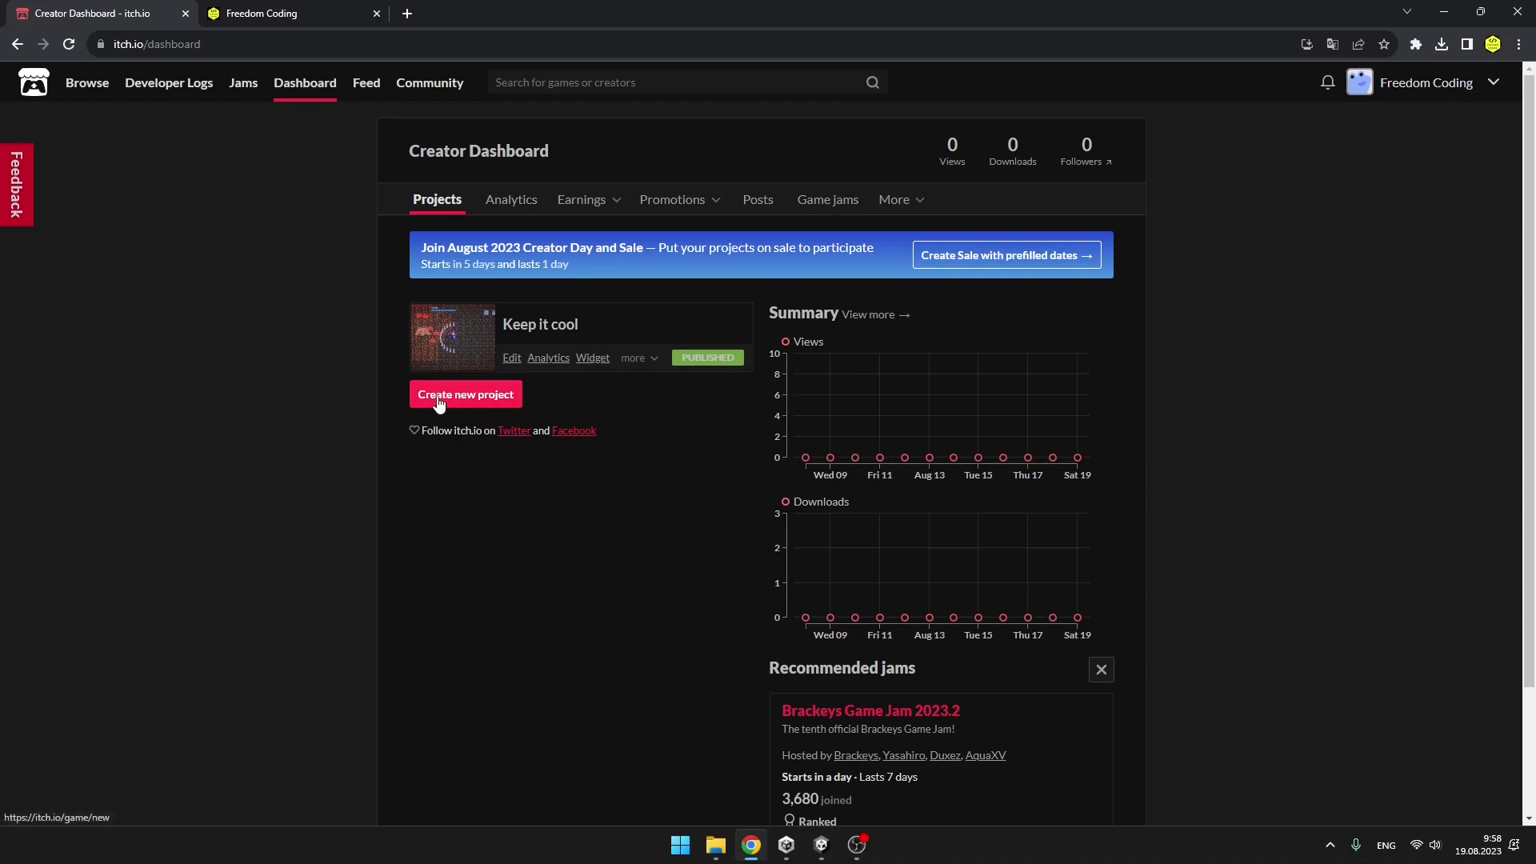
Start a new project and scroll the blank form down to Uploads.
left_click(466, 396)
left_click(636, 365)
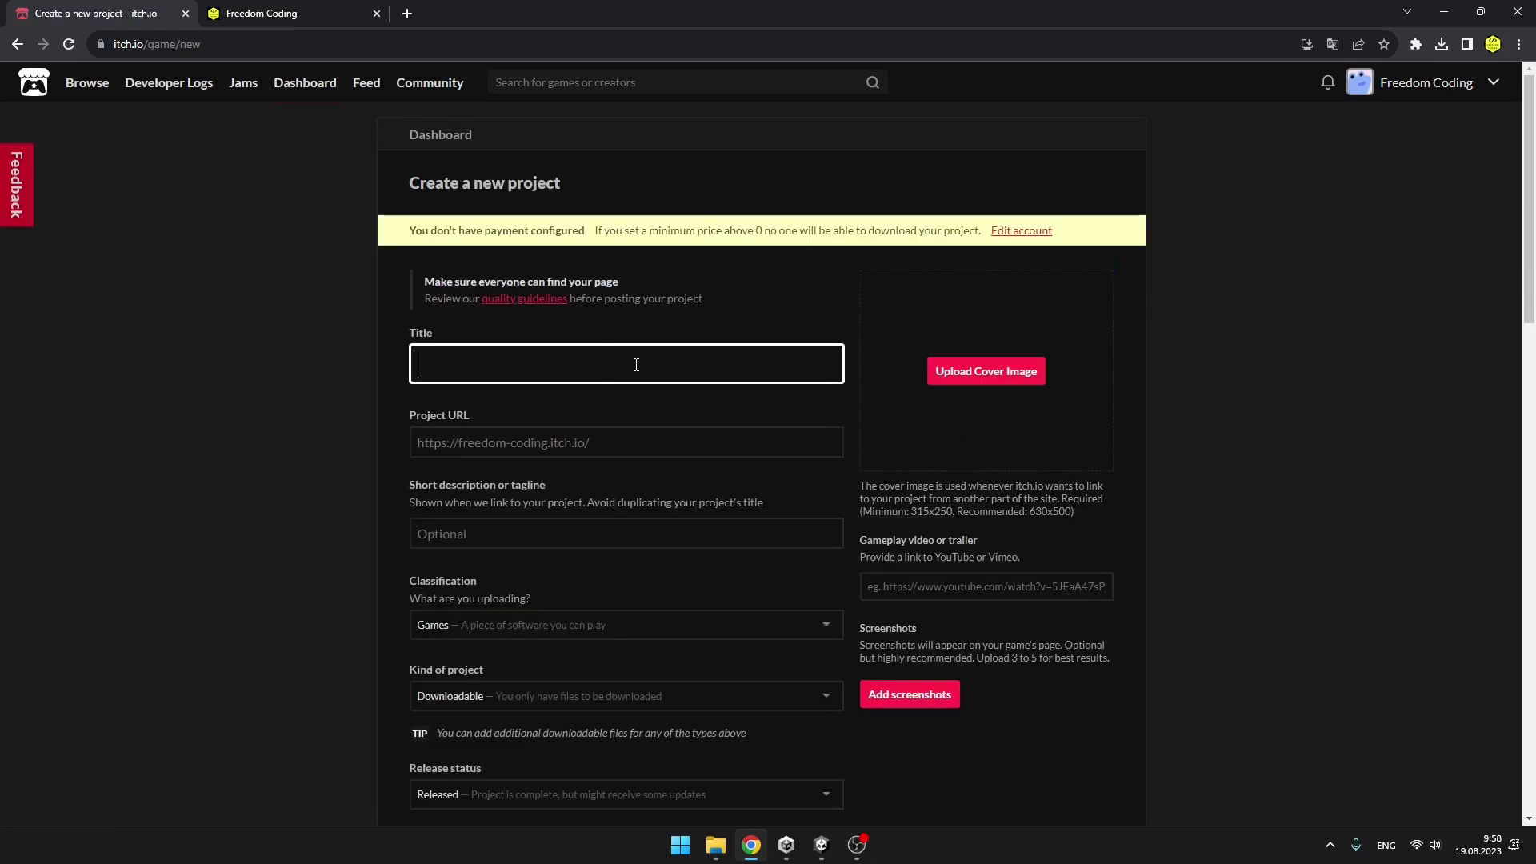
left_click(1121, 412)
scroll(1001, 352, "down", 2)
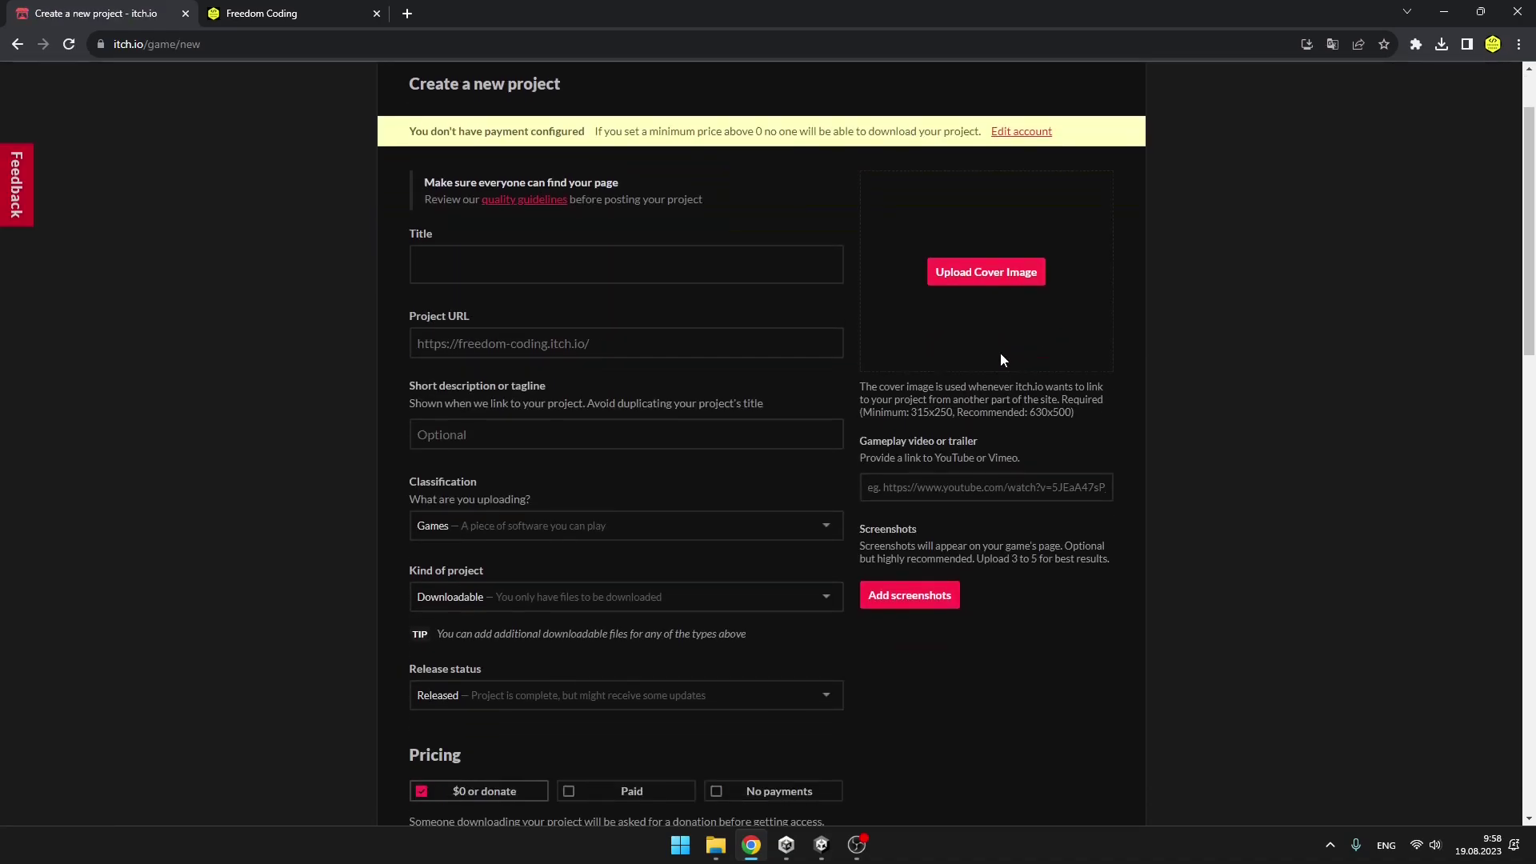
scroll(941, 556, "down", 4)
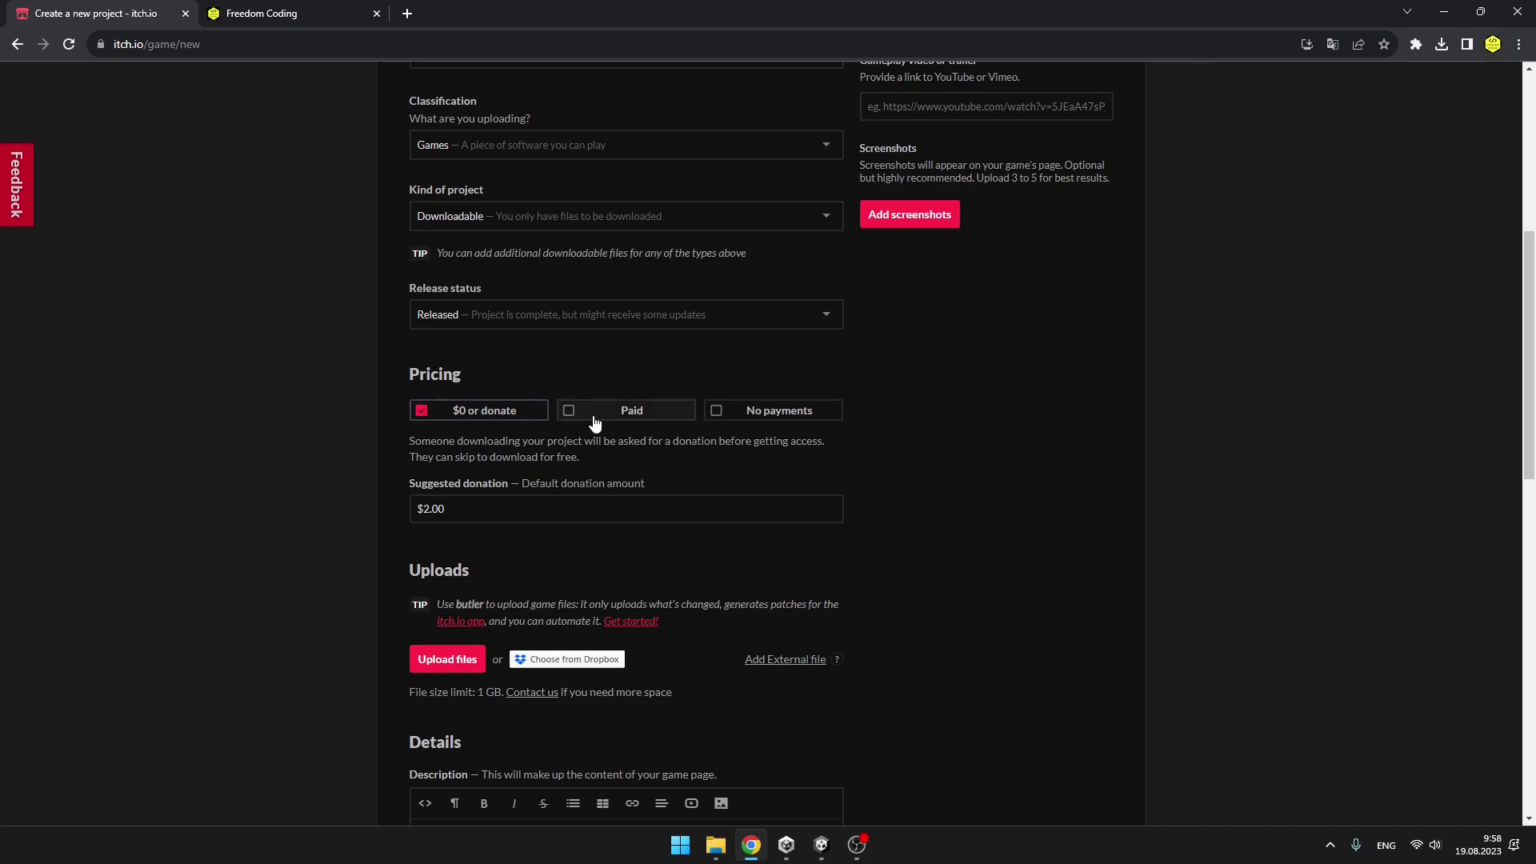
scroll(561, 448, "down", 3)
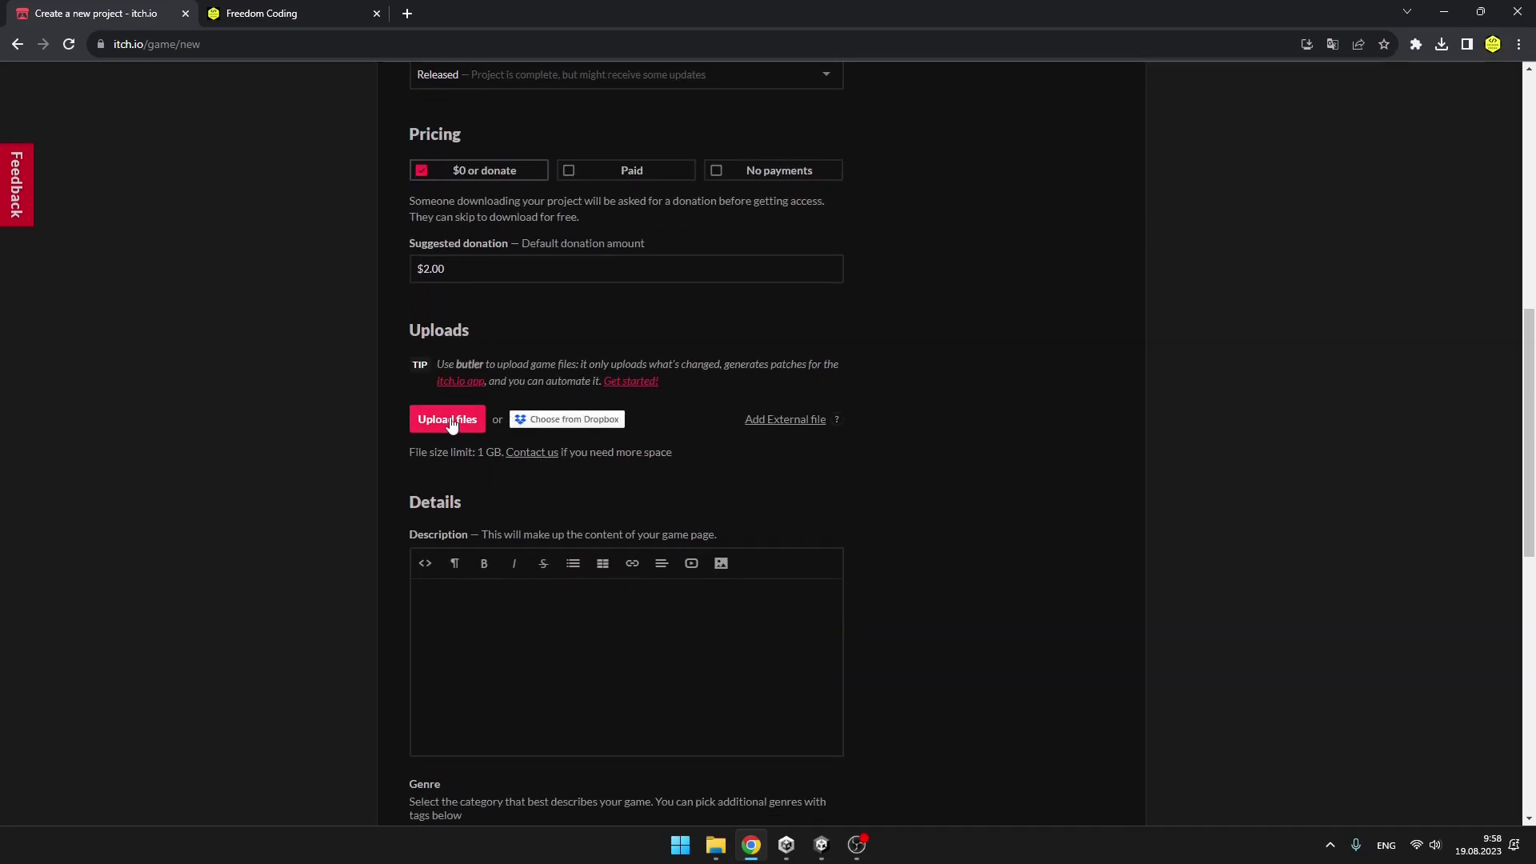
Upload WebglGGame.zip to the new project.
left_click(440, 423)
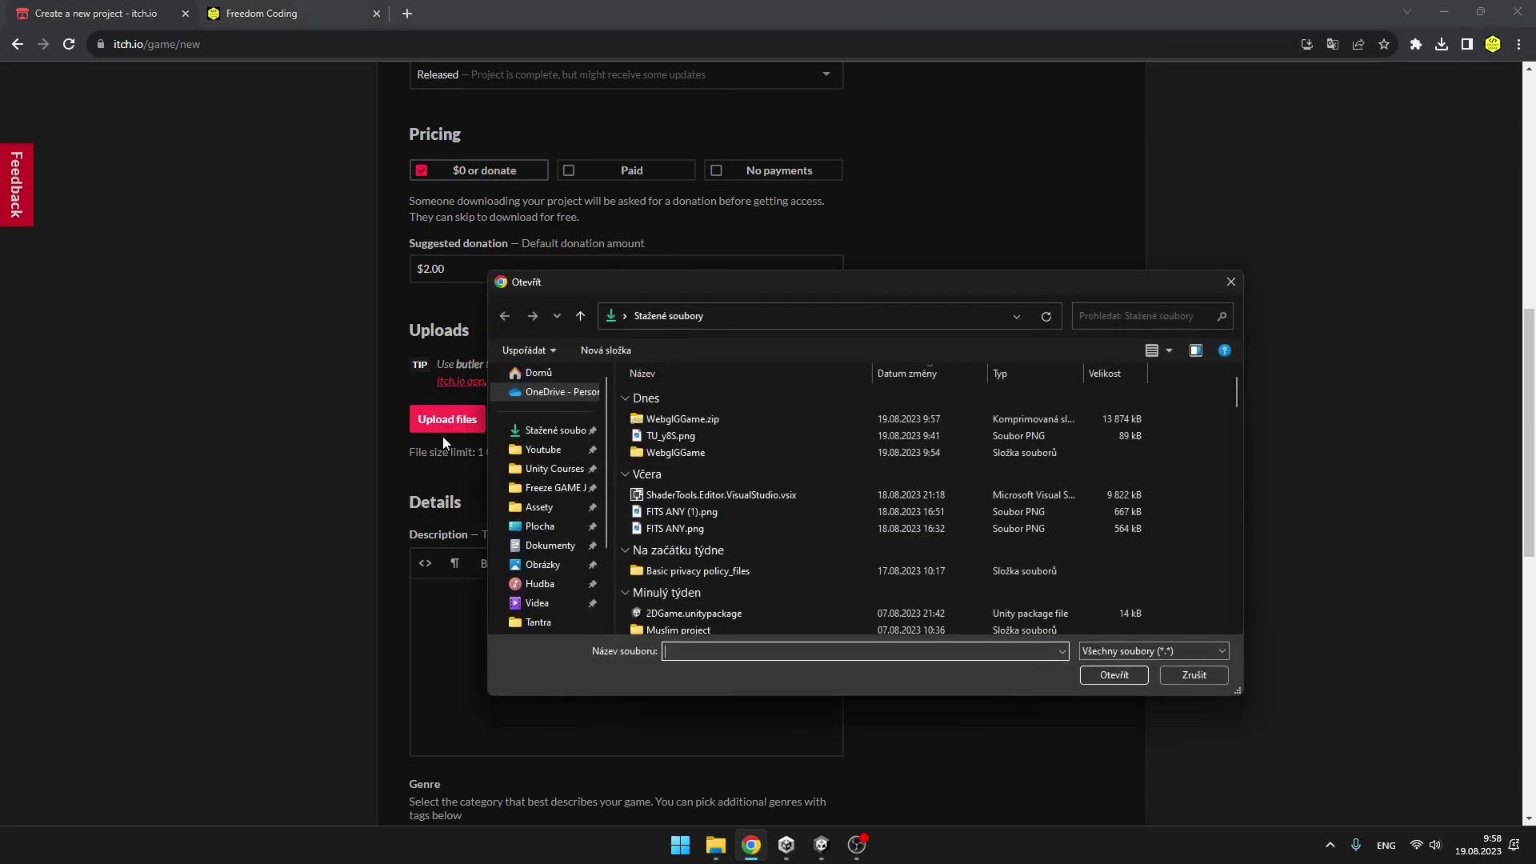
left_click(790, 419)
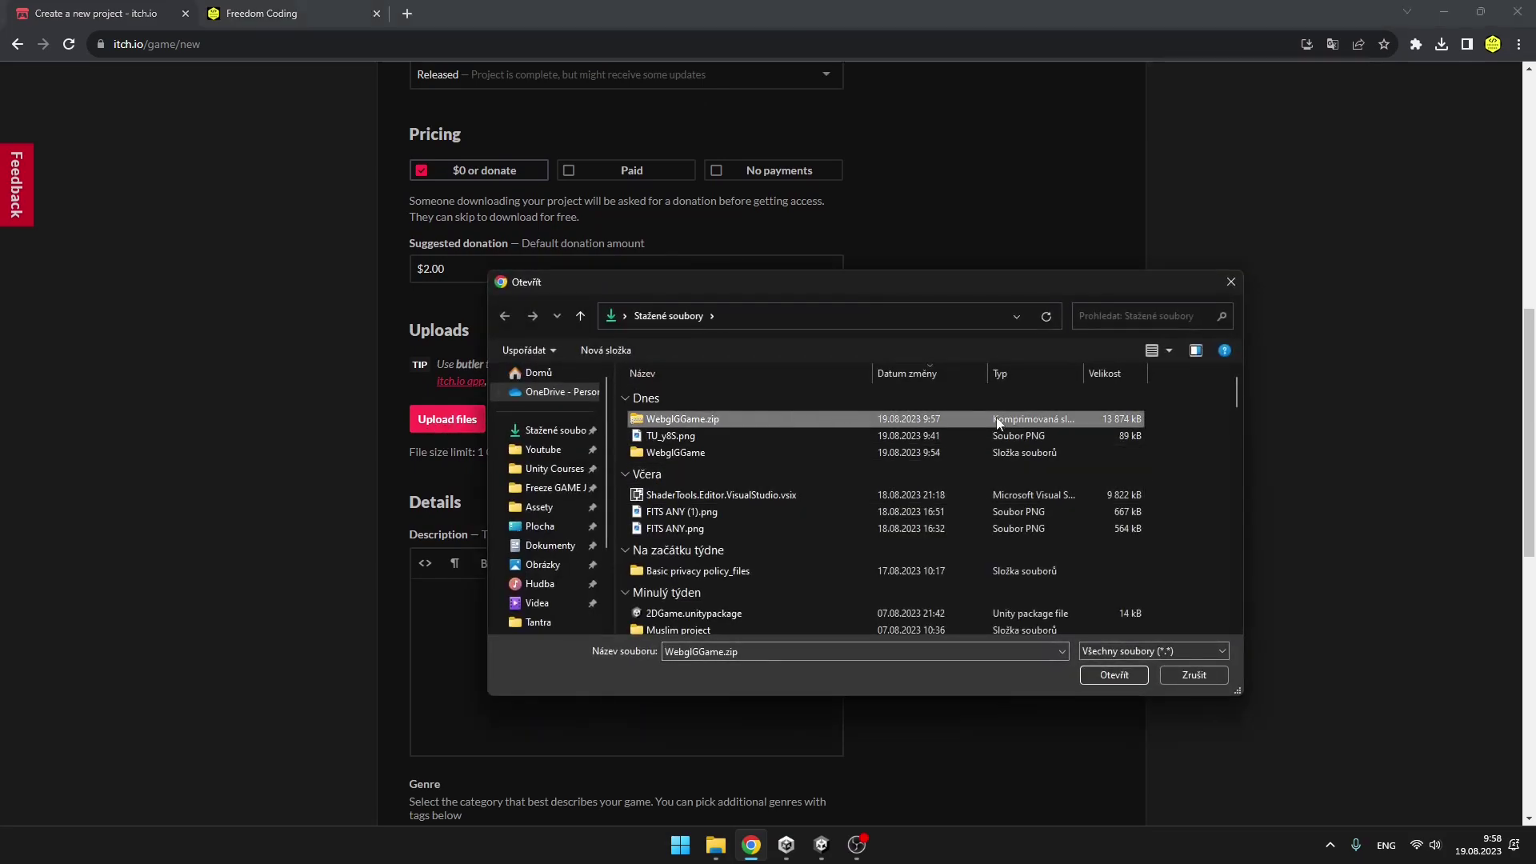
left_click(1114, 675)
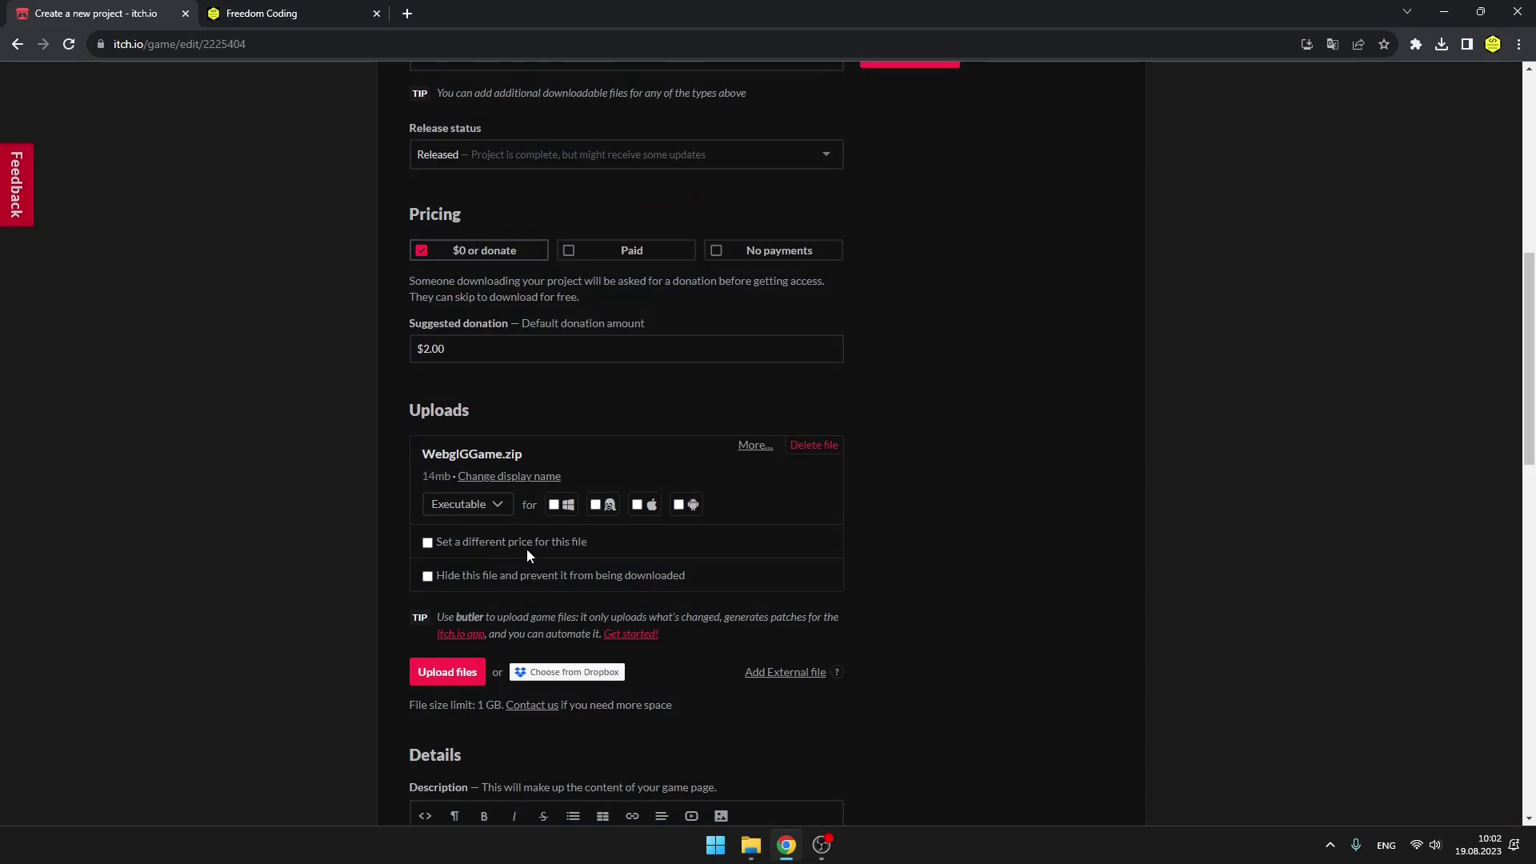
Set the kind of project to HTML.
scroll(888, 520, "up", 2)
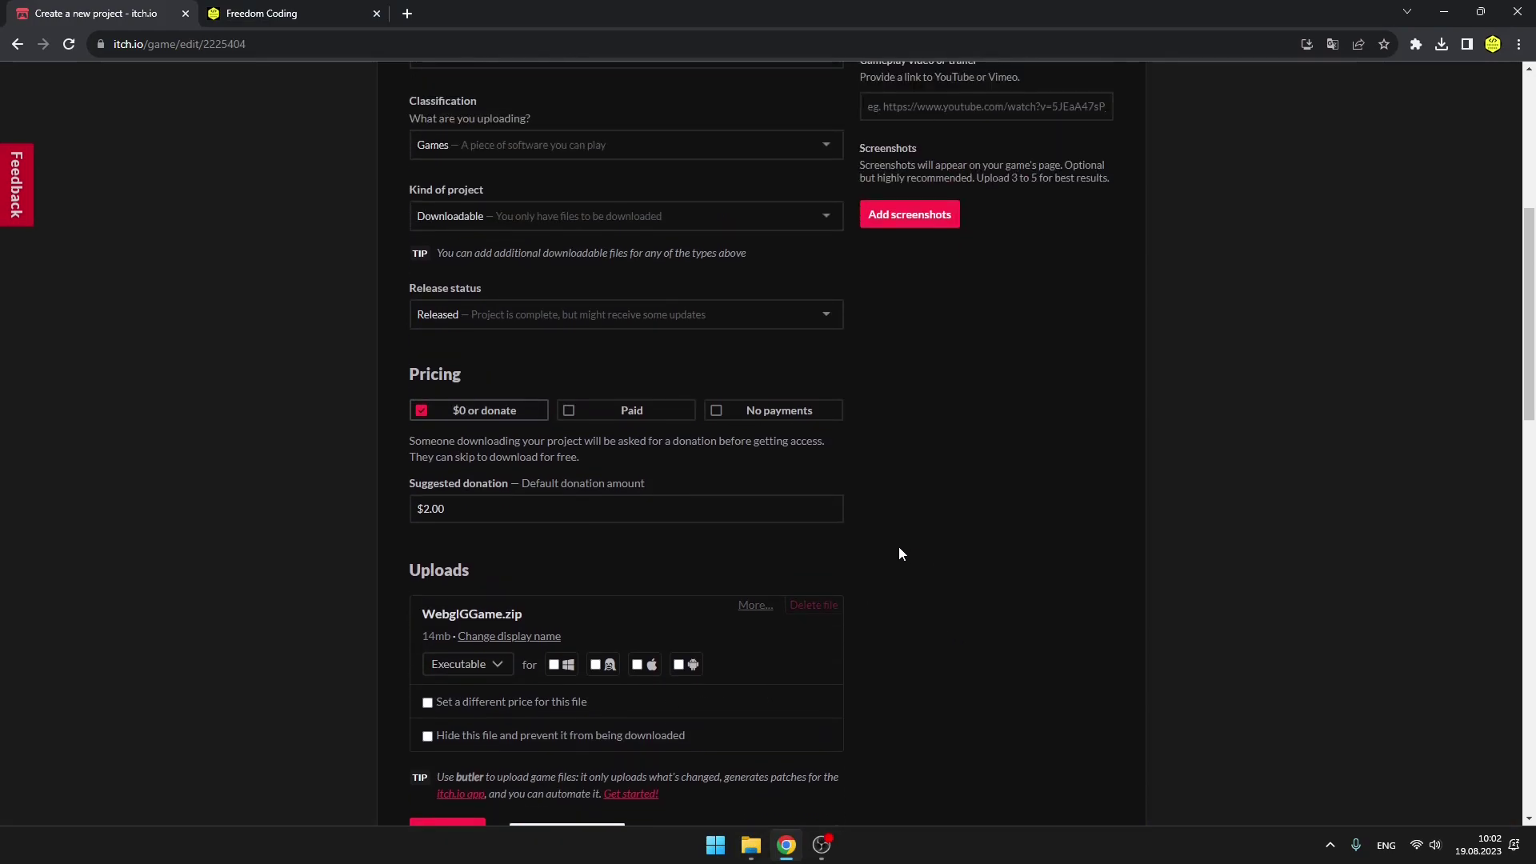
left_click(480, 214)
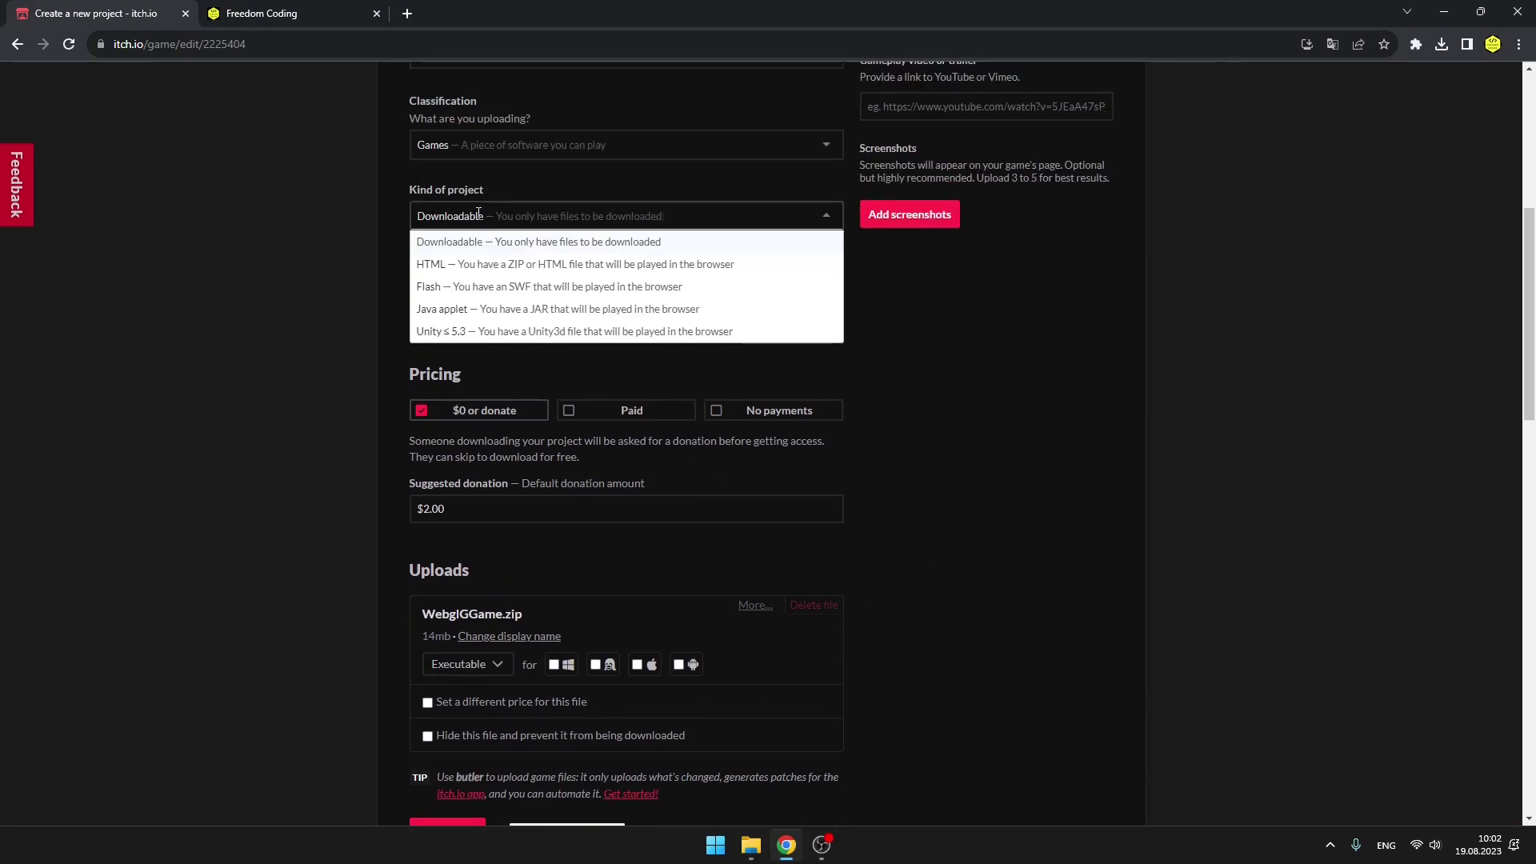
left_click(453, 265)
scroll(1275, 169, "down", 2)
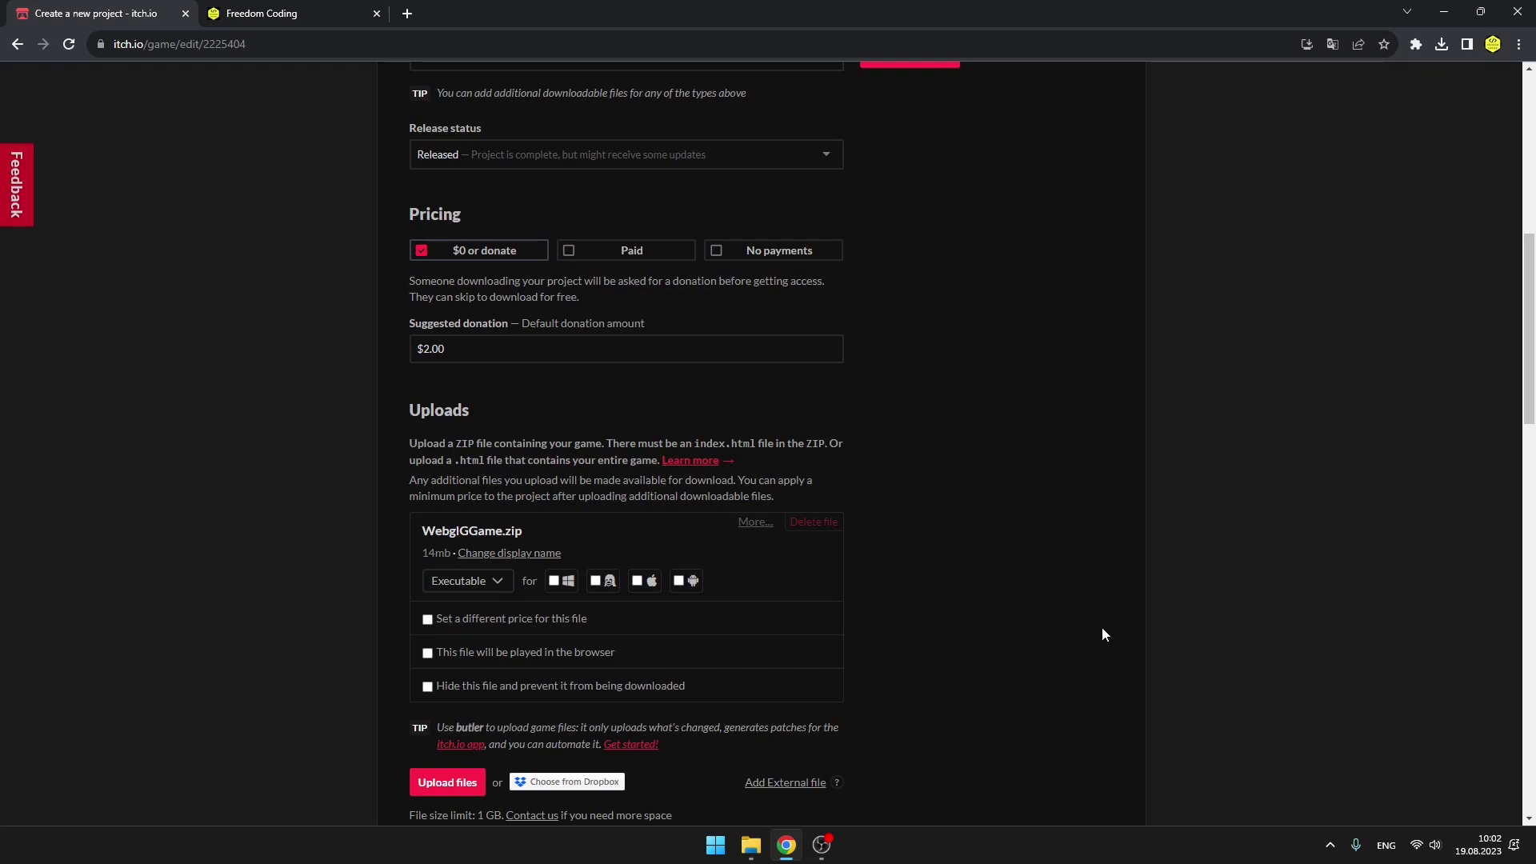
scroll(938, 558, "down", 1)
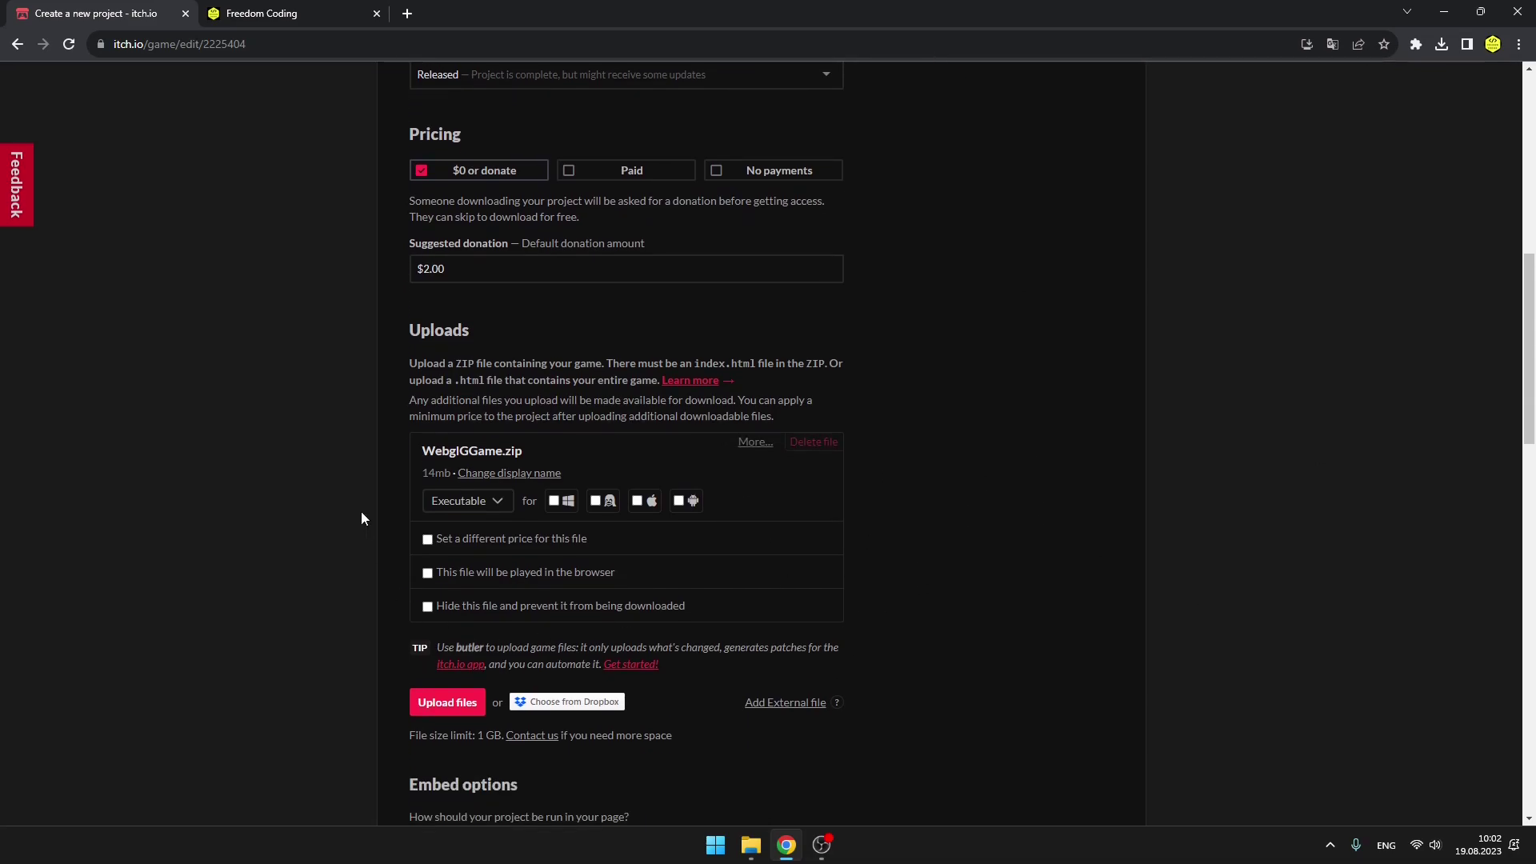
Mark WebglGGame.zip to be played in the browser and check the viewport width and height.
left_click_drag(423, 450, 525, 464)
left_click(536, 501)
left_click(573, 571)
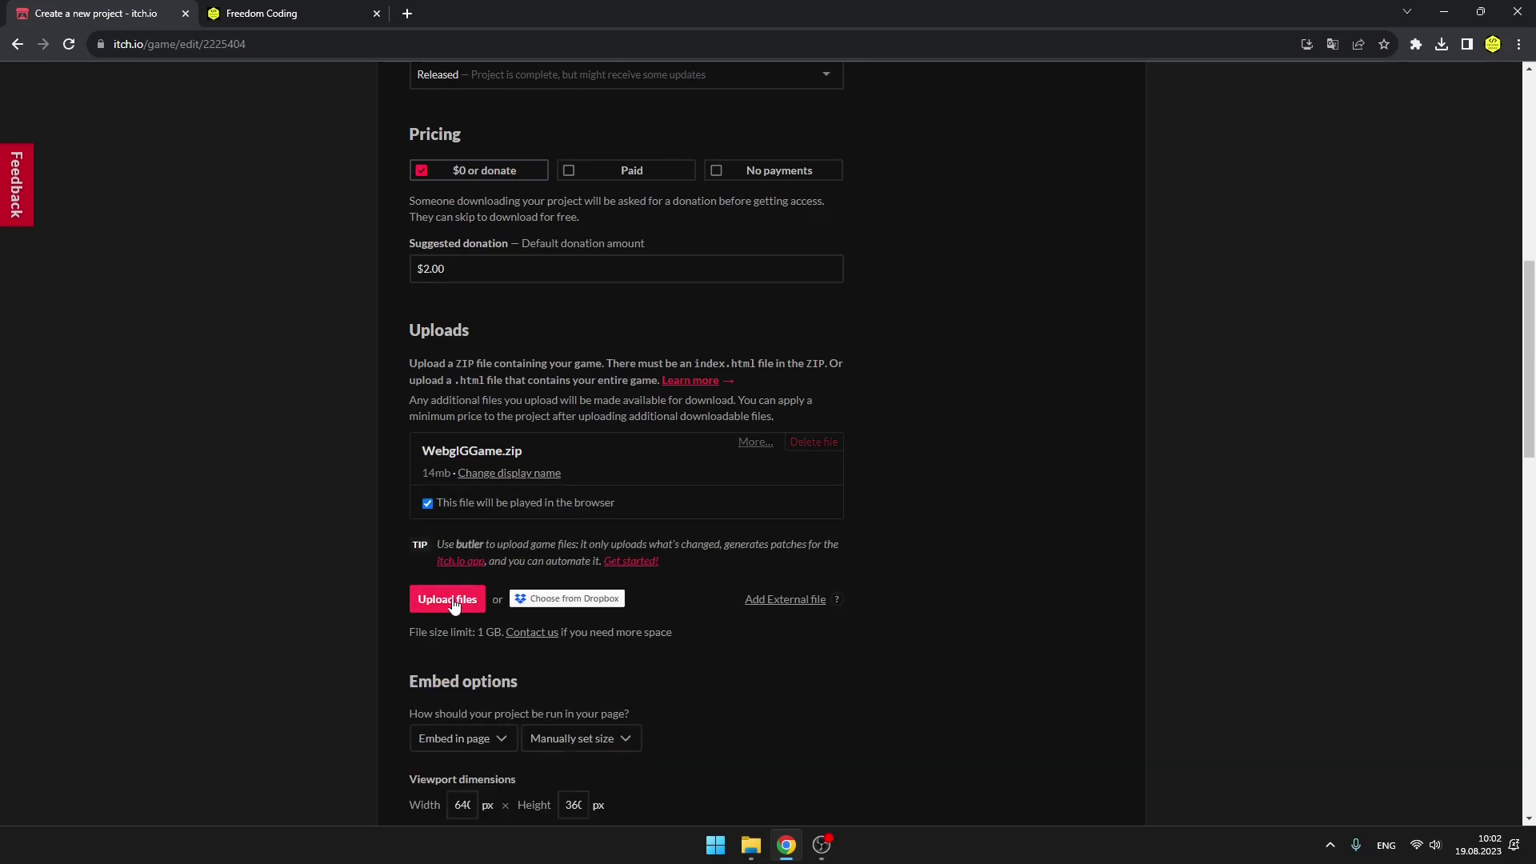
scroll(441, 609, "down", 3)
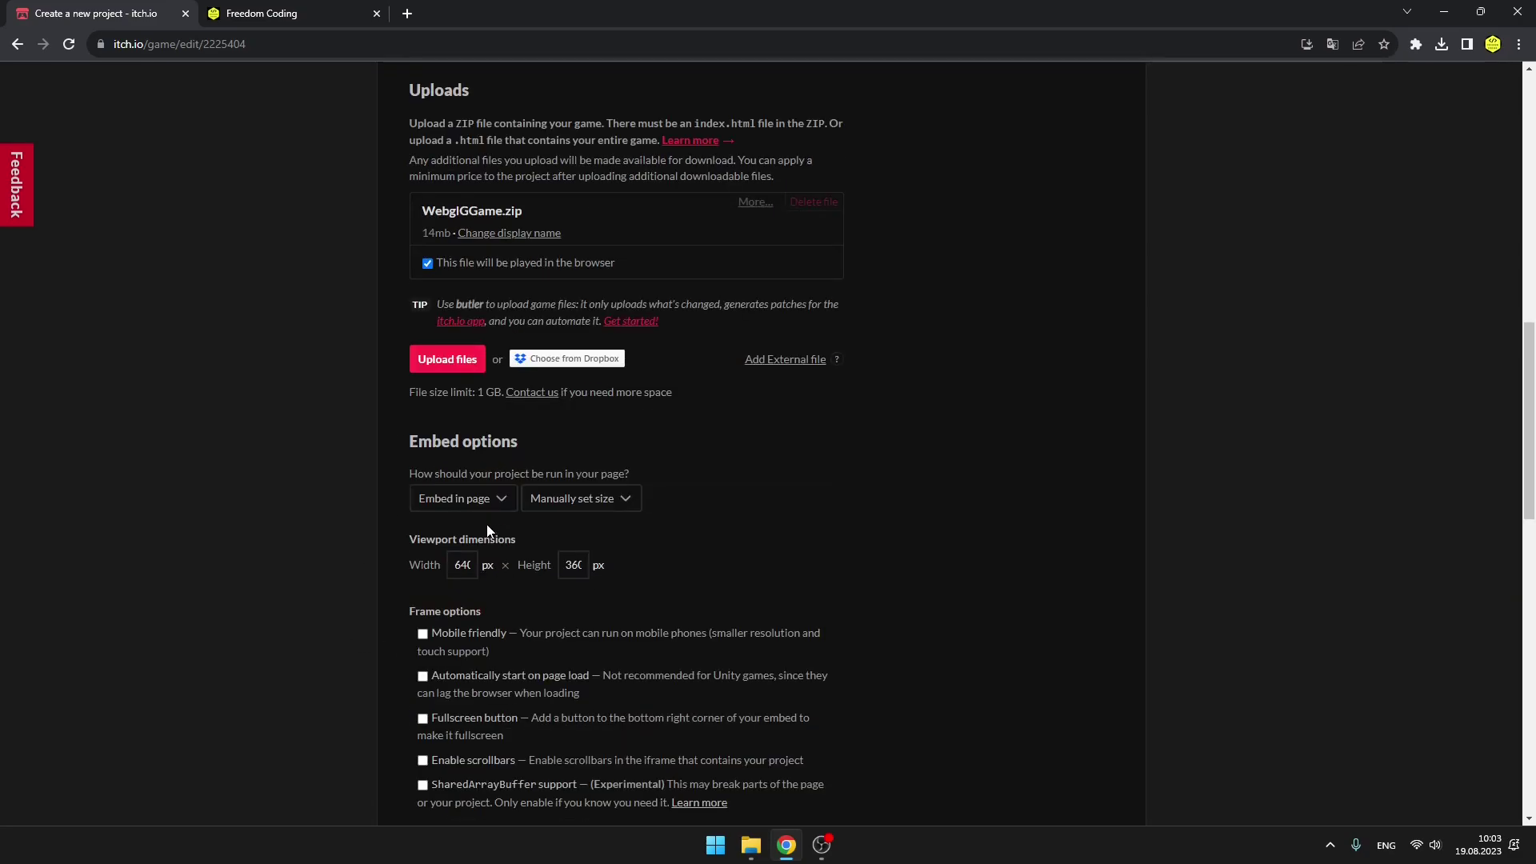
left_click(456, 566)
left_click(573, 565)
scroll(669, 357, "down", 3)
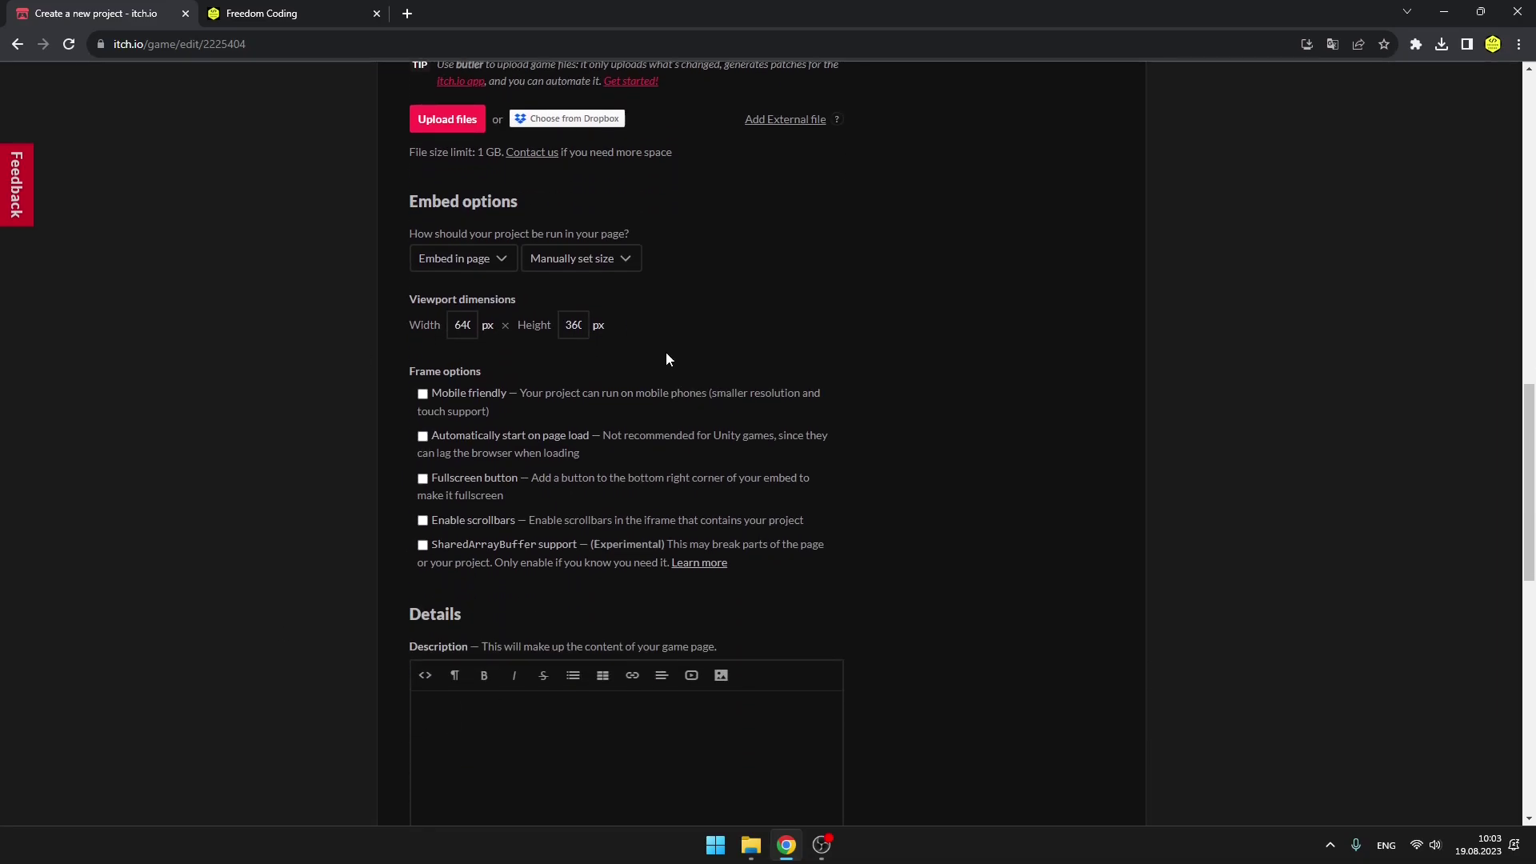
scroll(665, 485, "down", 10)
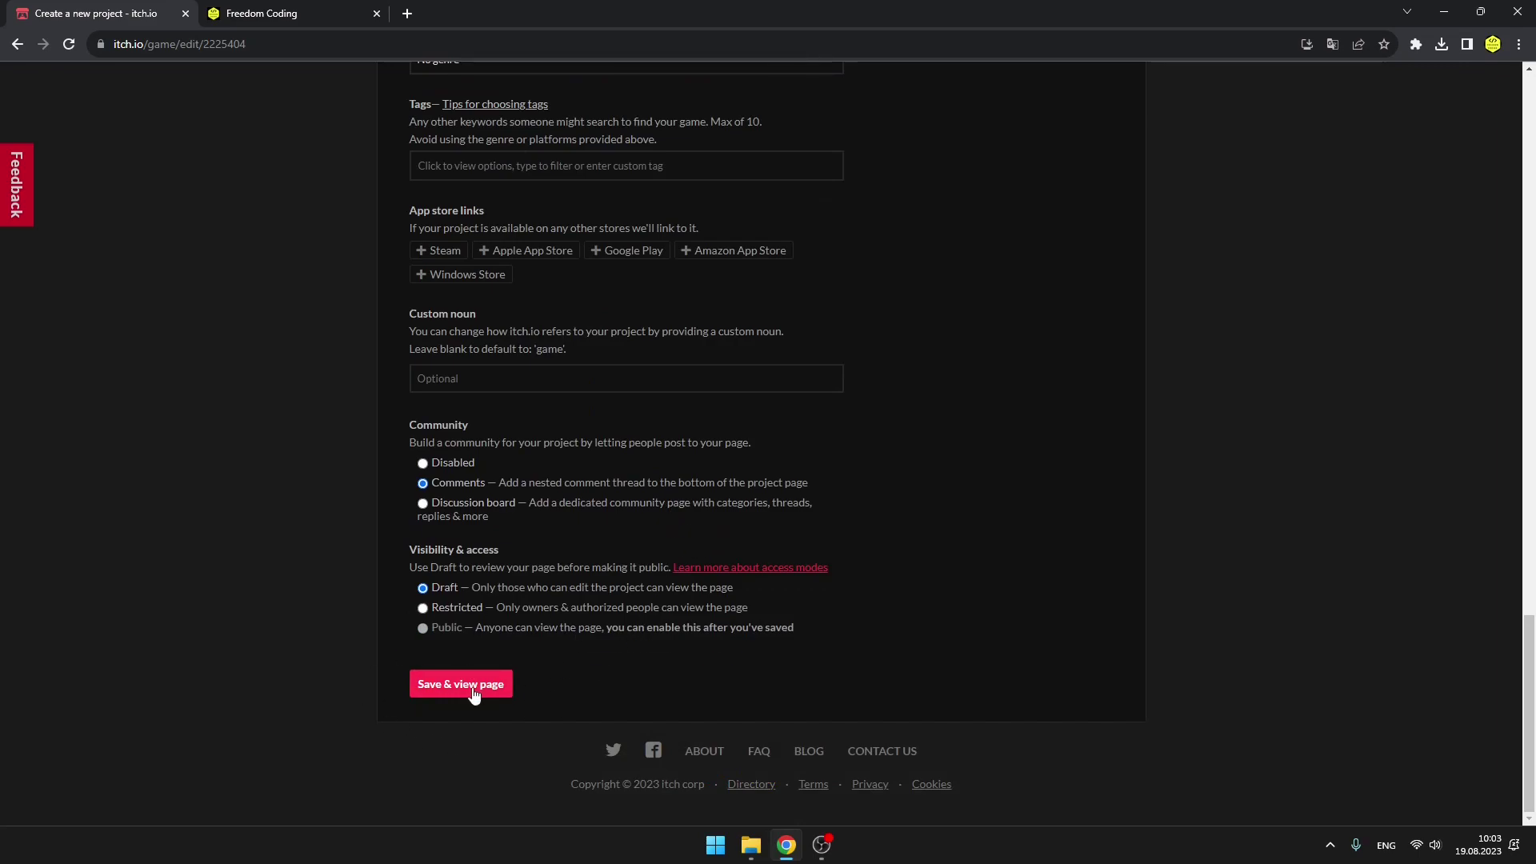
Save the project, open the Keep it cool game page and launch the game.
left_click(474, 686)
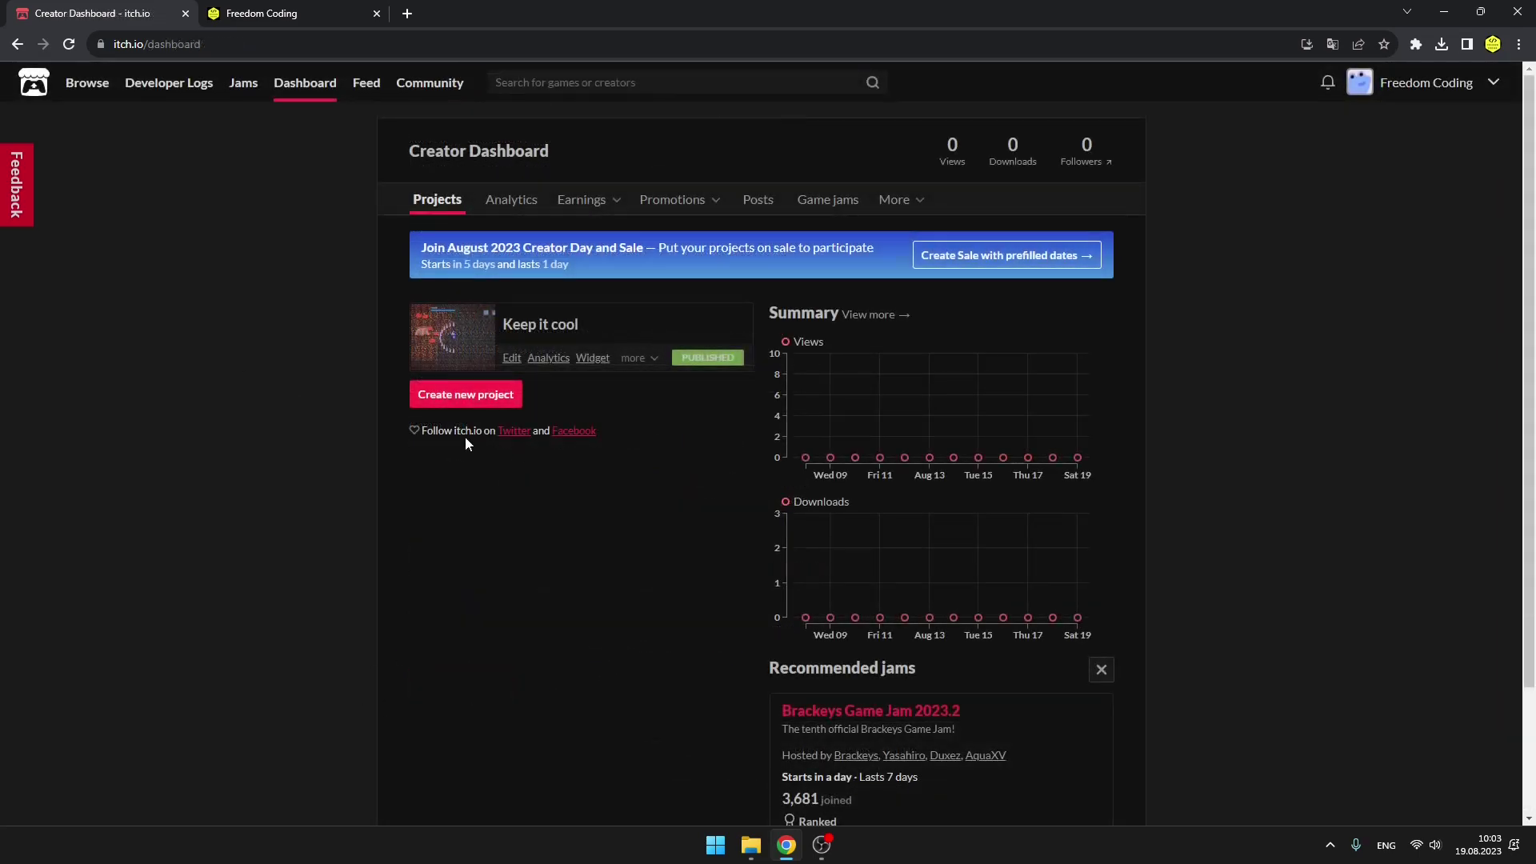
left_click(529, 328)
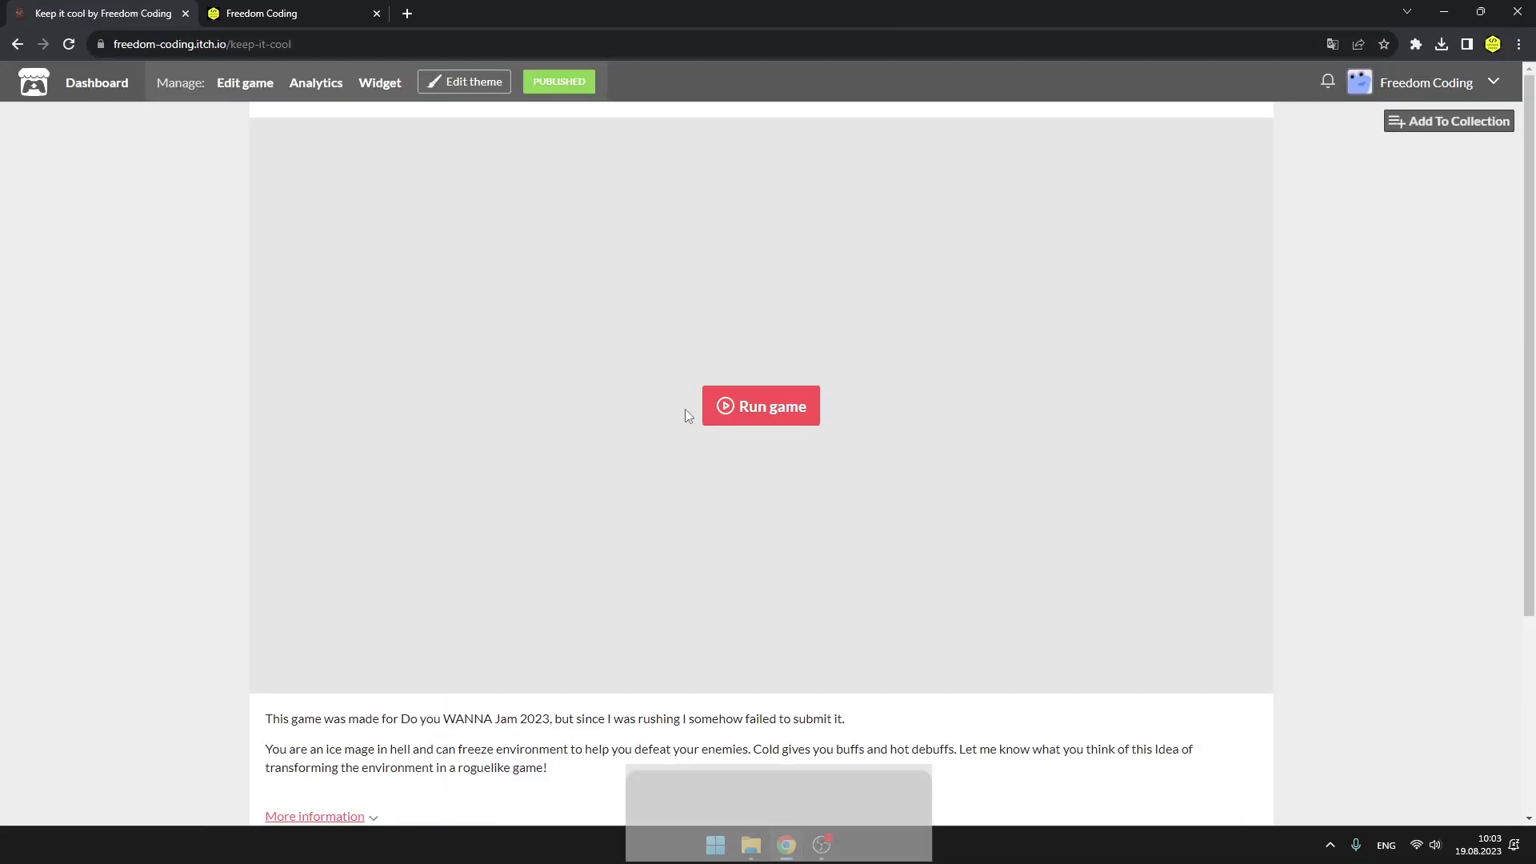
left_click(787, 408)
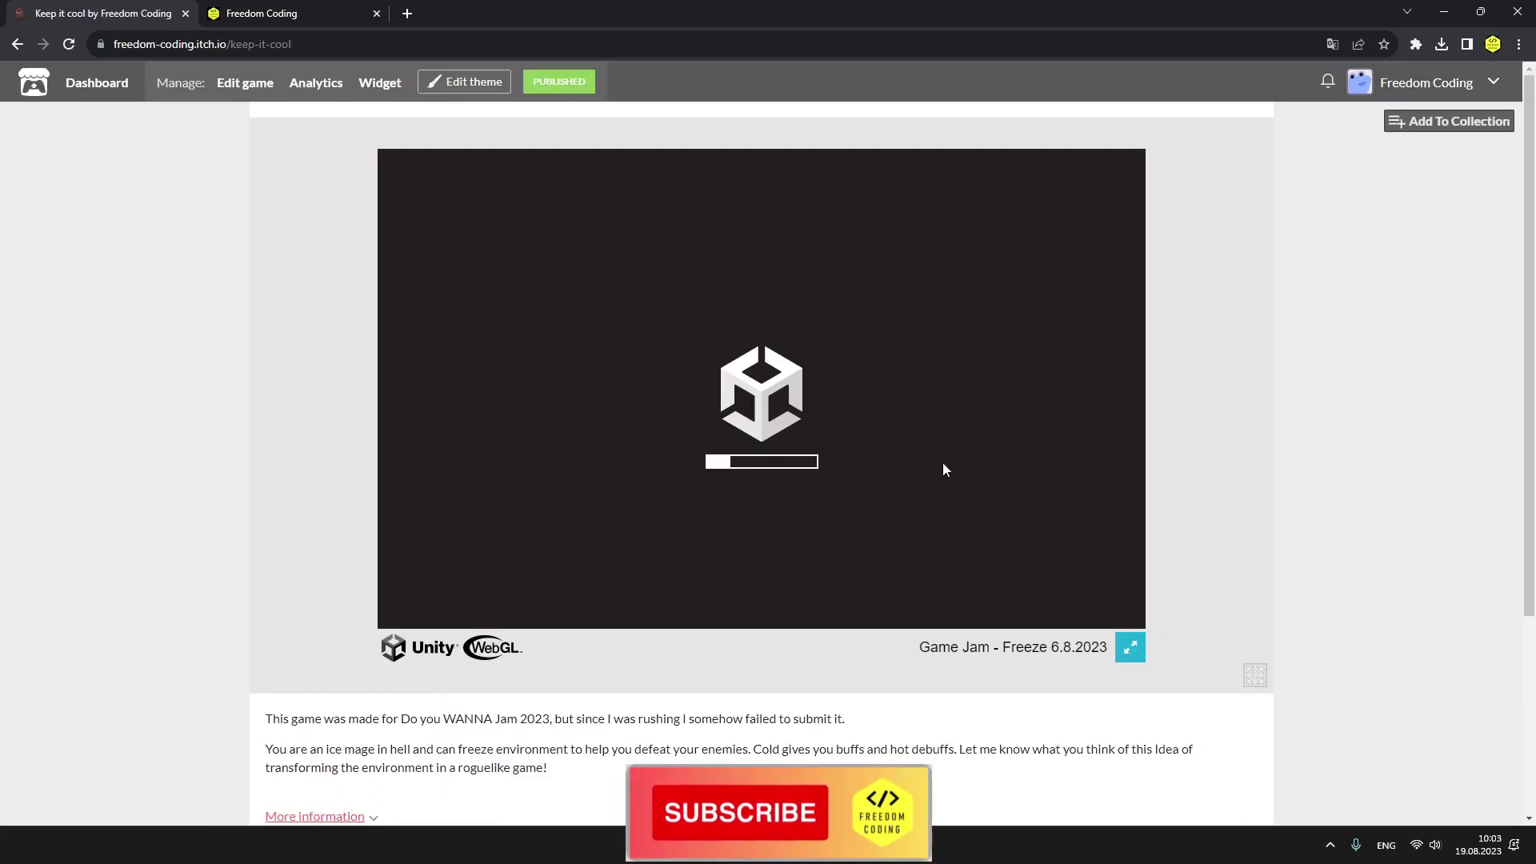
scroll(761, 496, "down", 3)
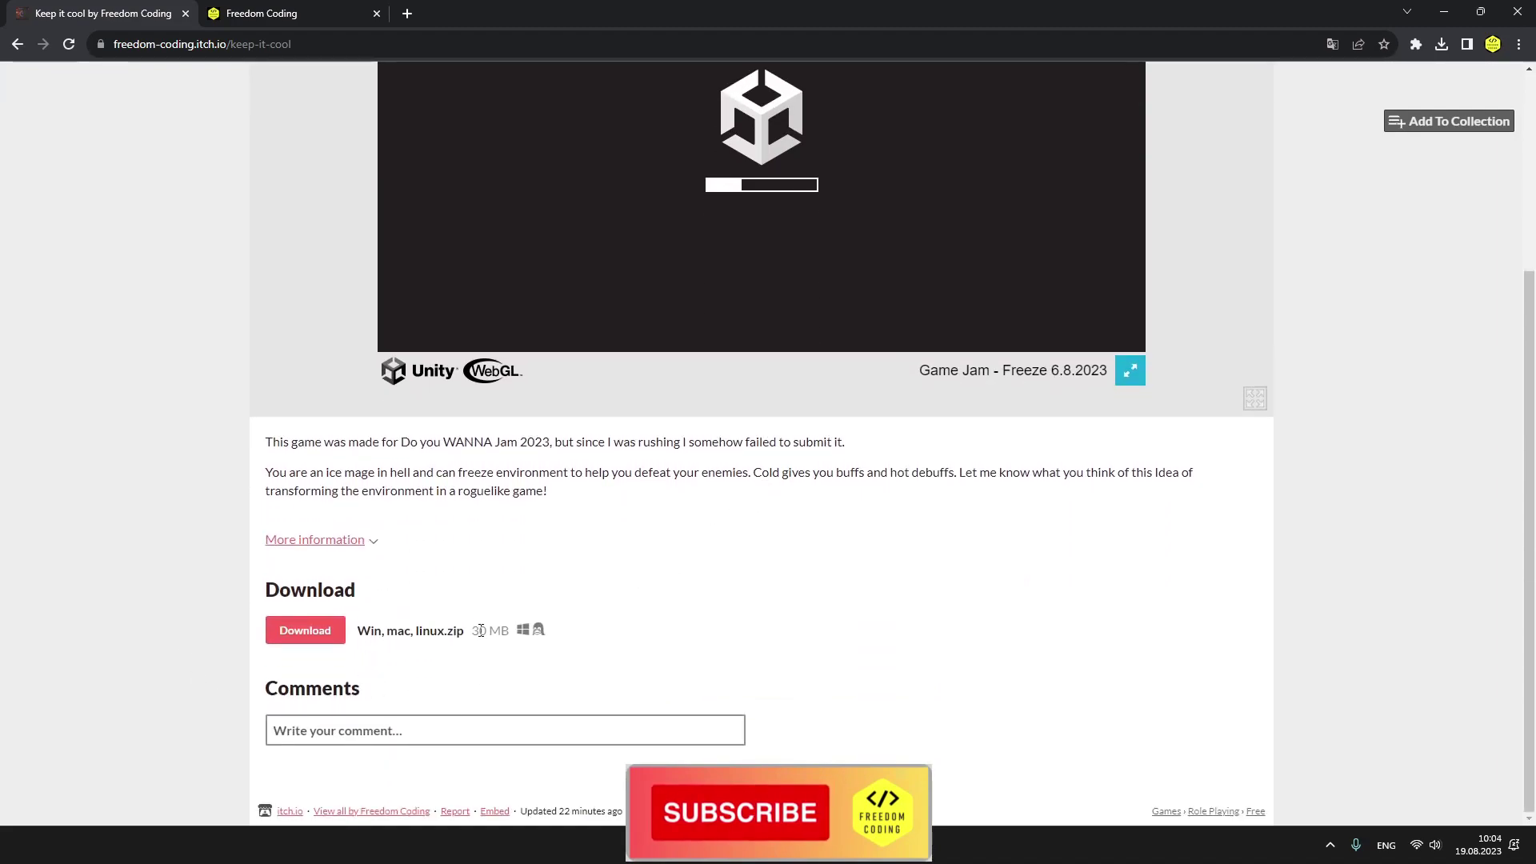
left_click_drag(370, 631, 422, 631)
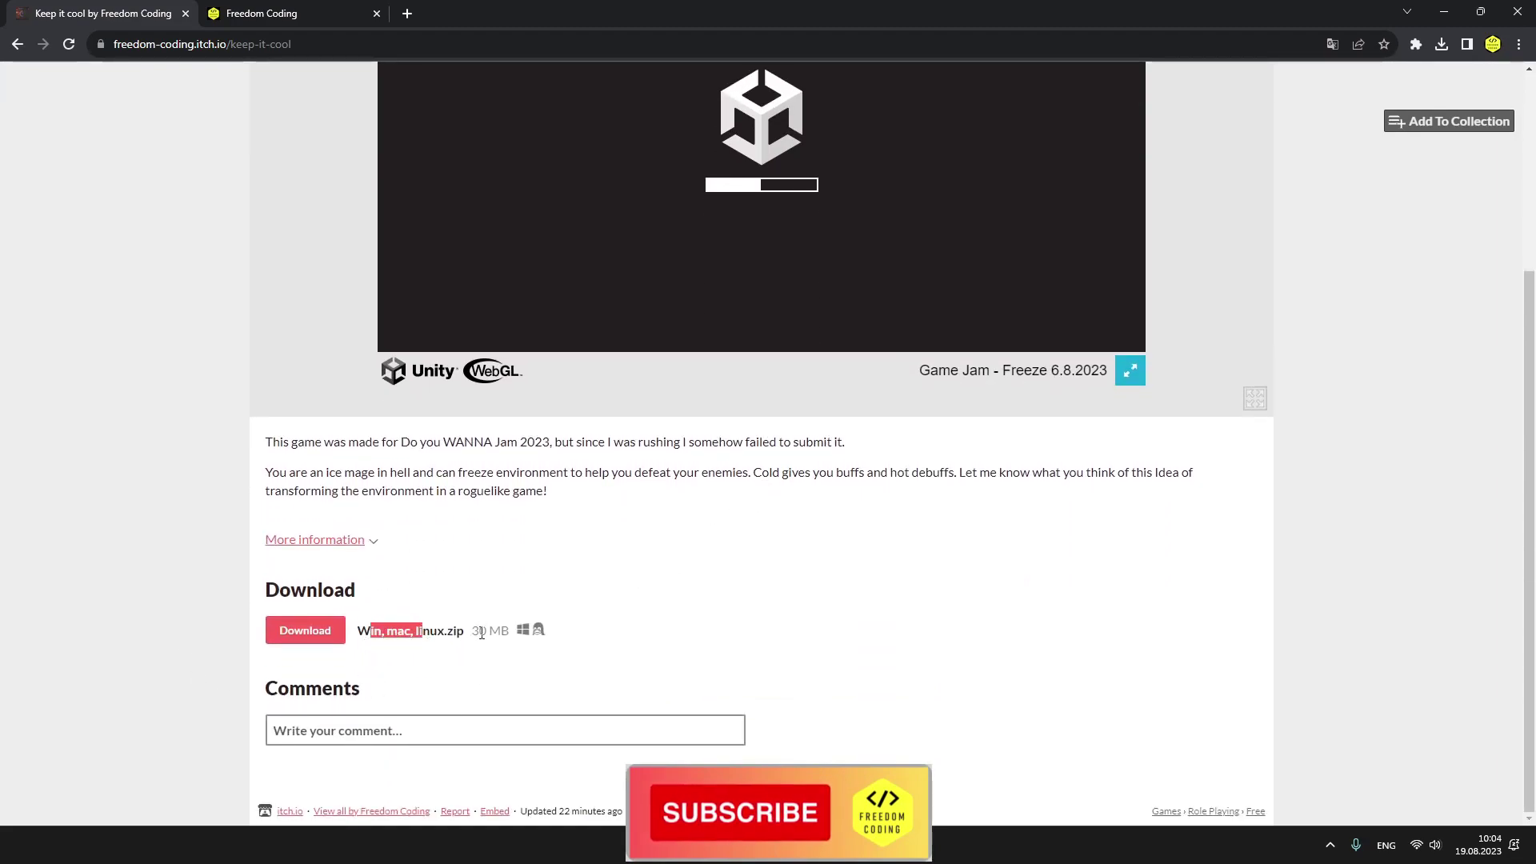
left_click(232, 595)
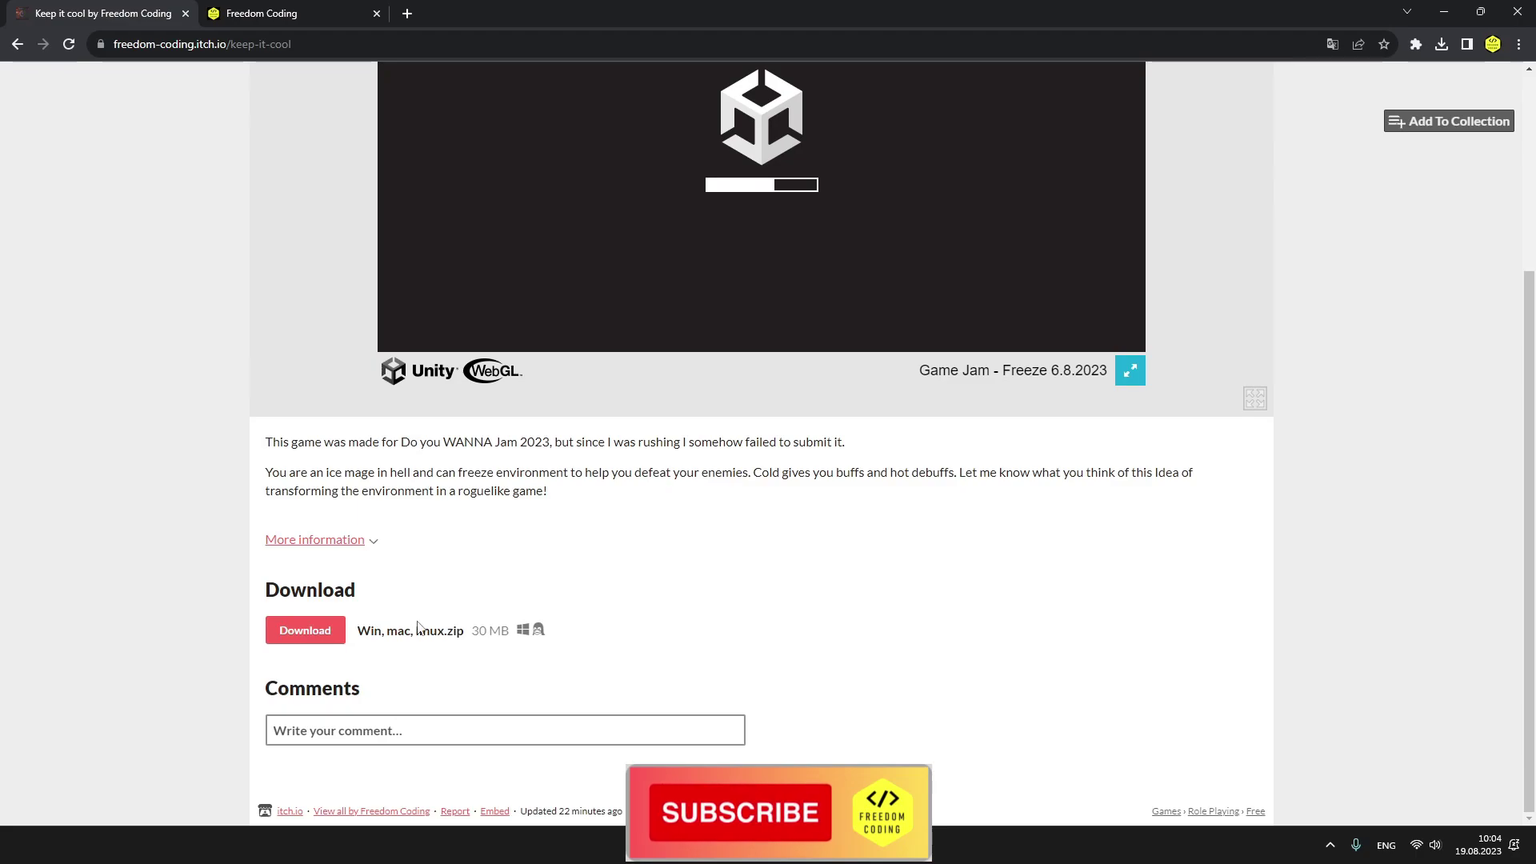
scroll(761, 590, "up", 3)
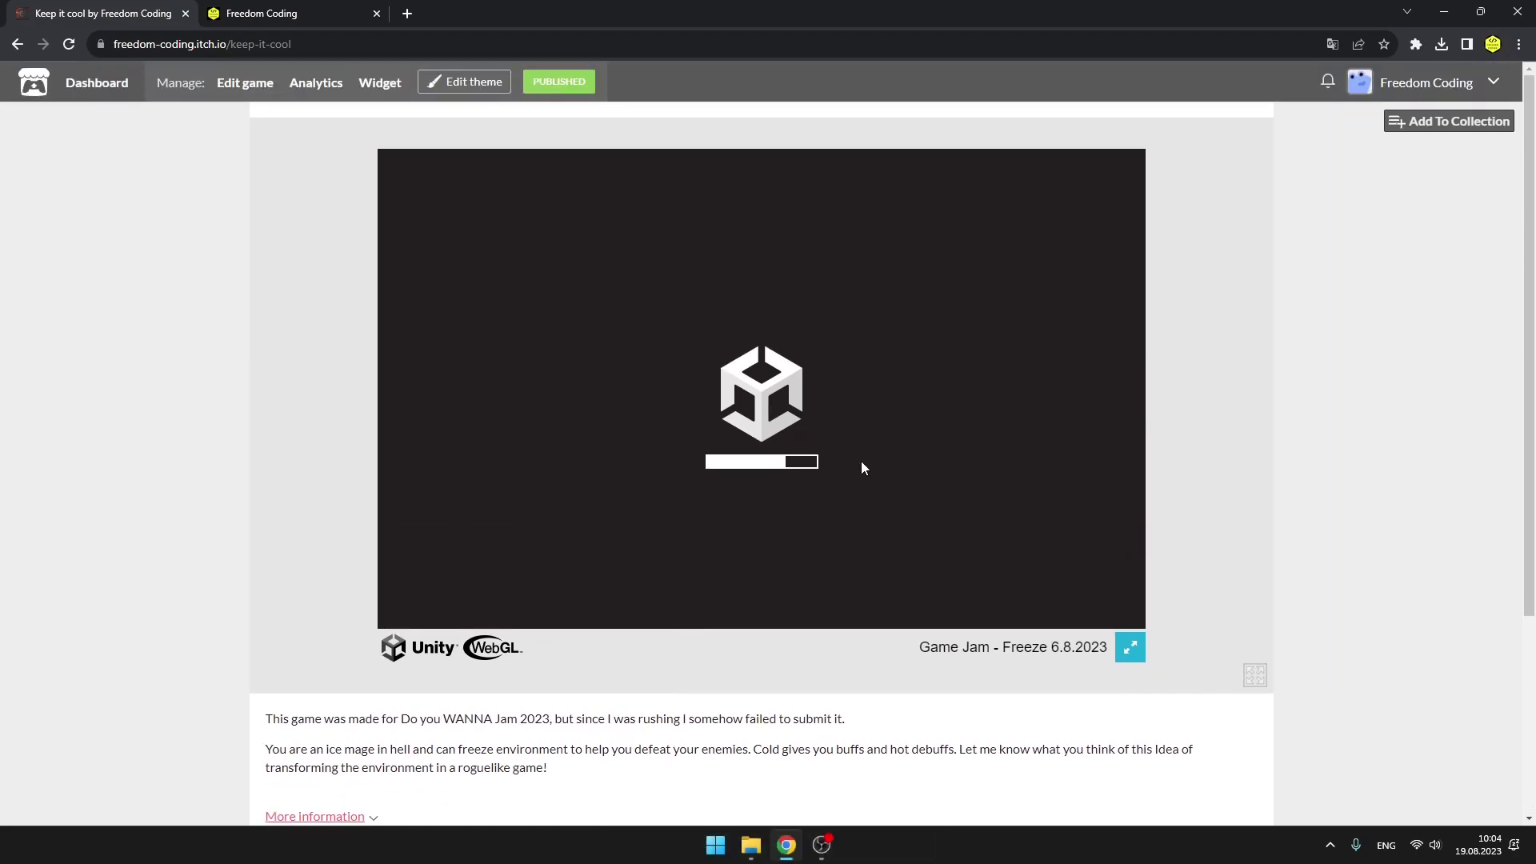
Start the Unity game and walk the wizard toward the frozen lava with W, A and D.
left_click(642, 336)
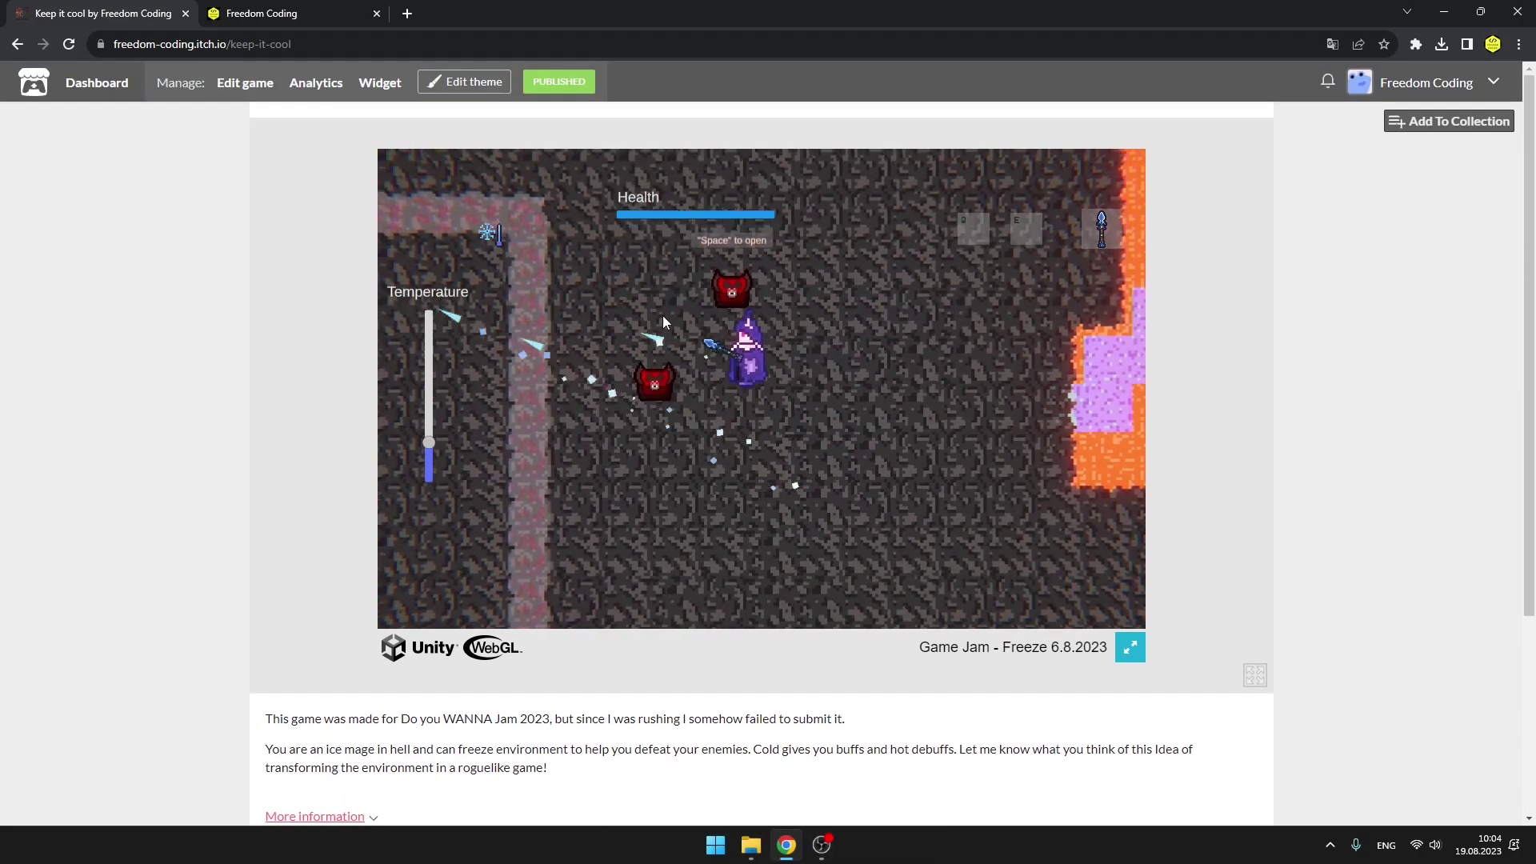
key("w")
key("a")
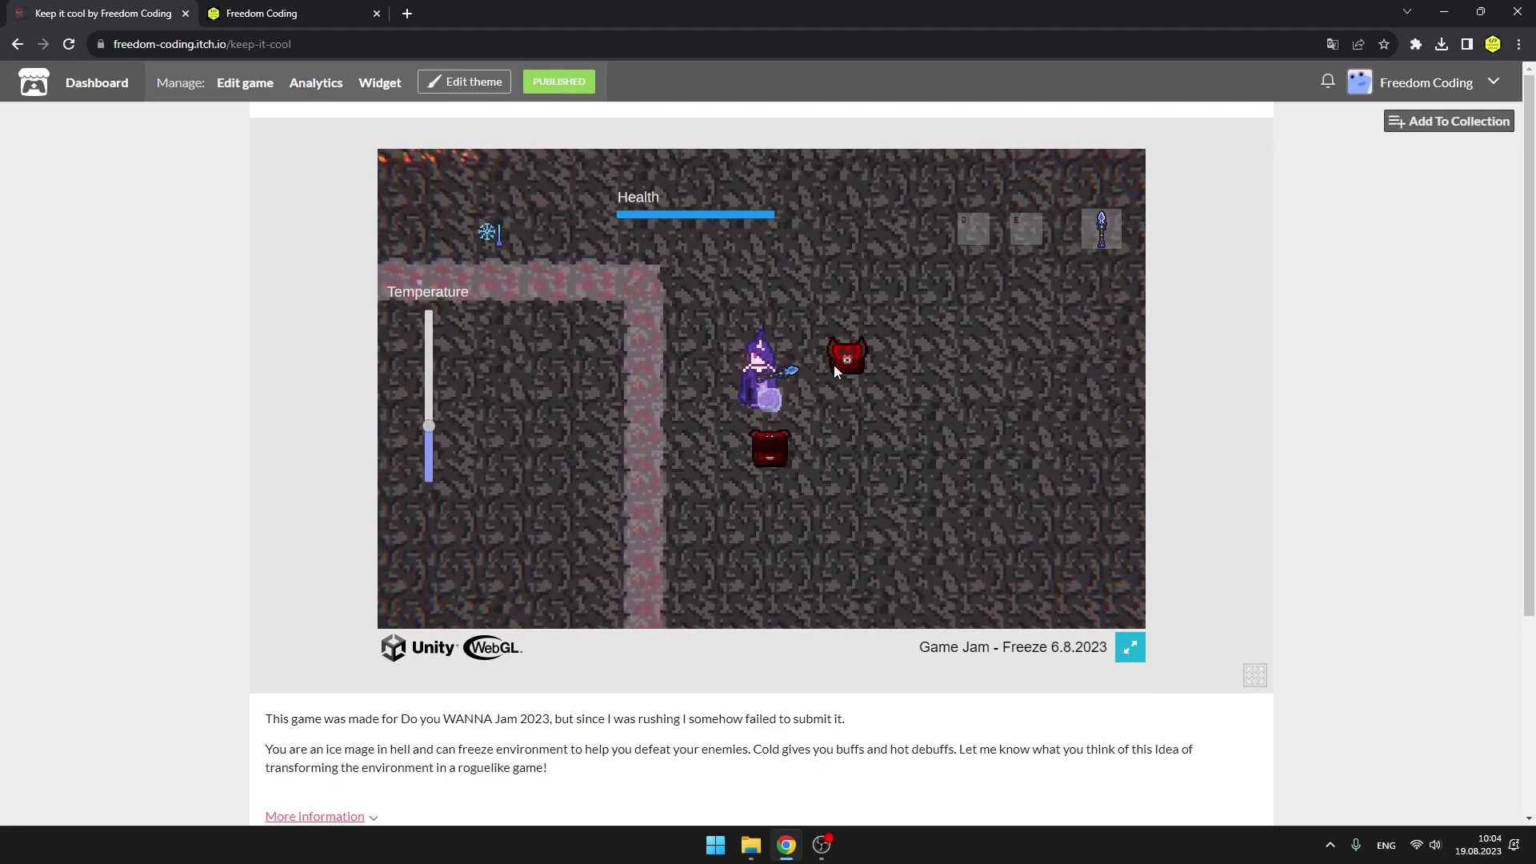
key("d")
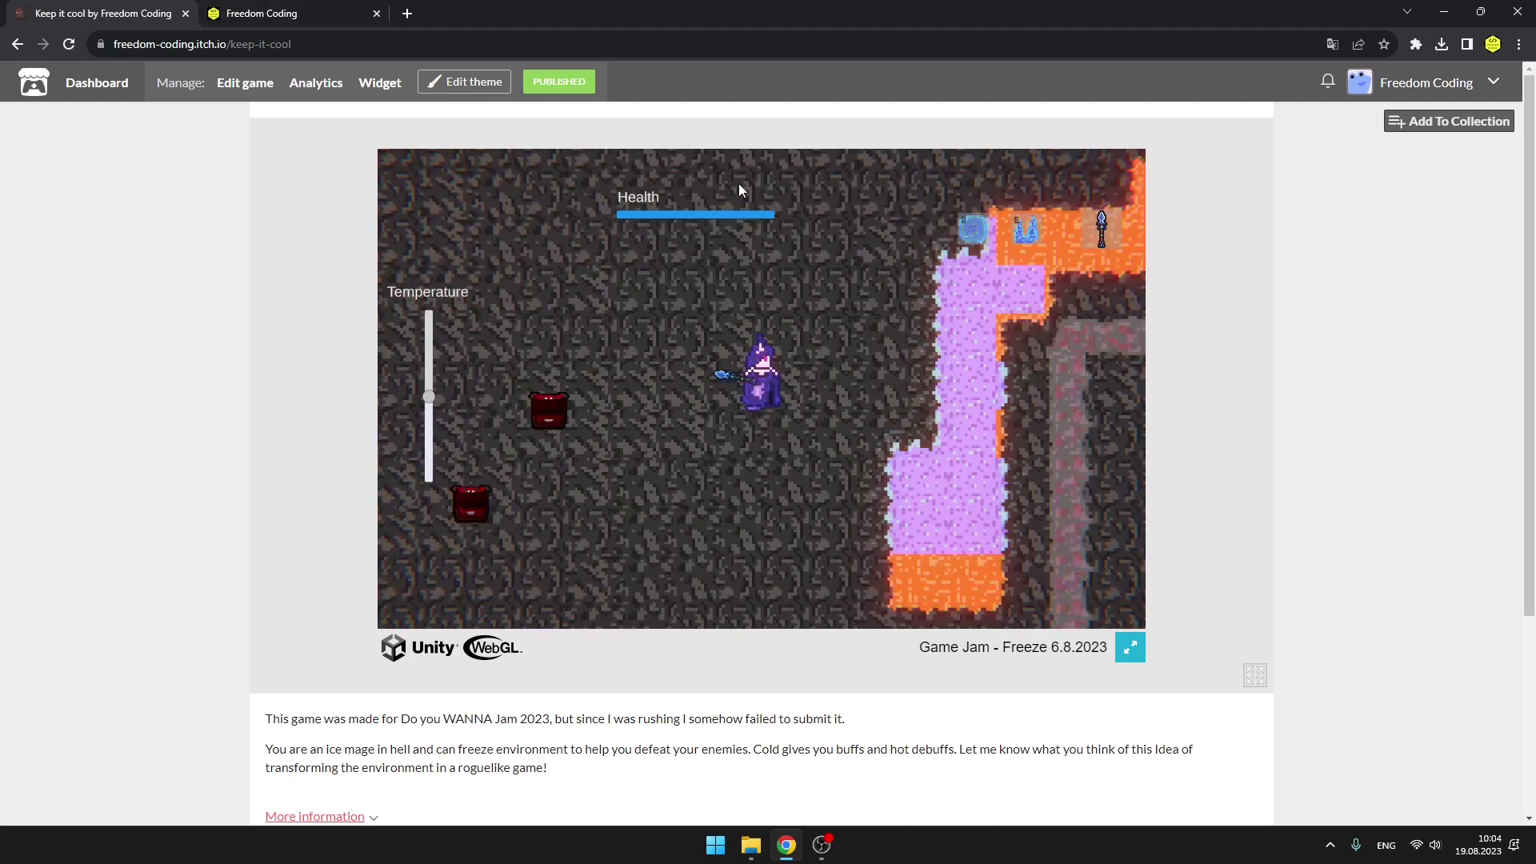
Glance over the Webnode site tab, then return to the itch.io game page.
key("ctrl+Tab")
scroll(1137, 496, "up", 1)
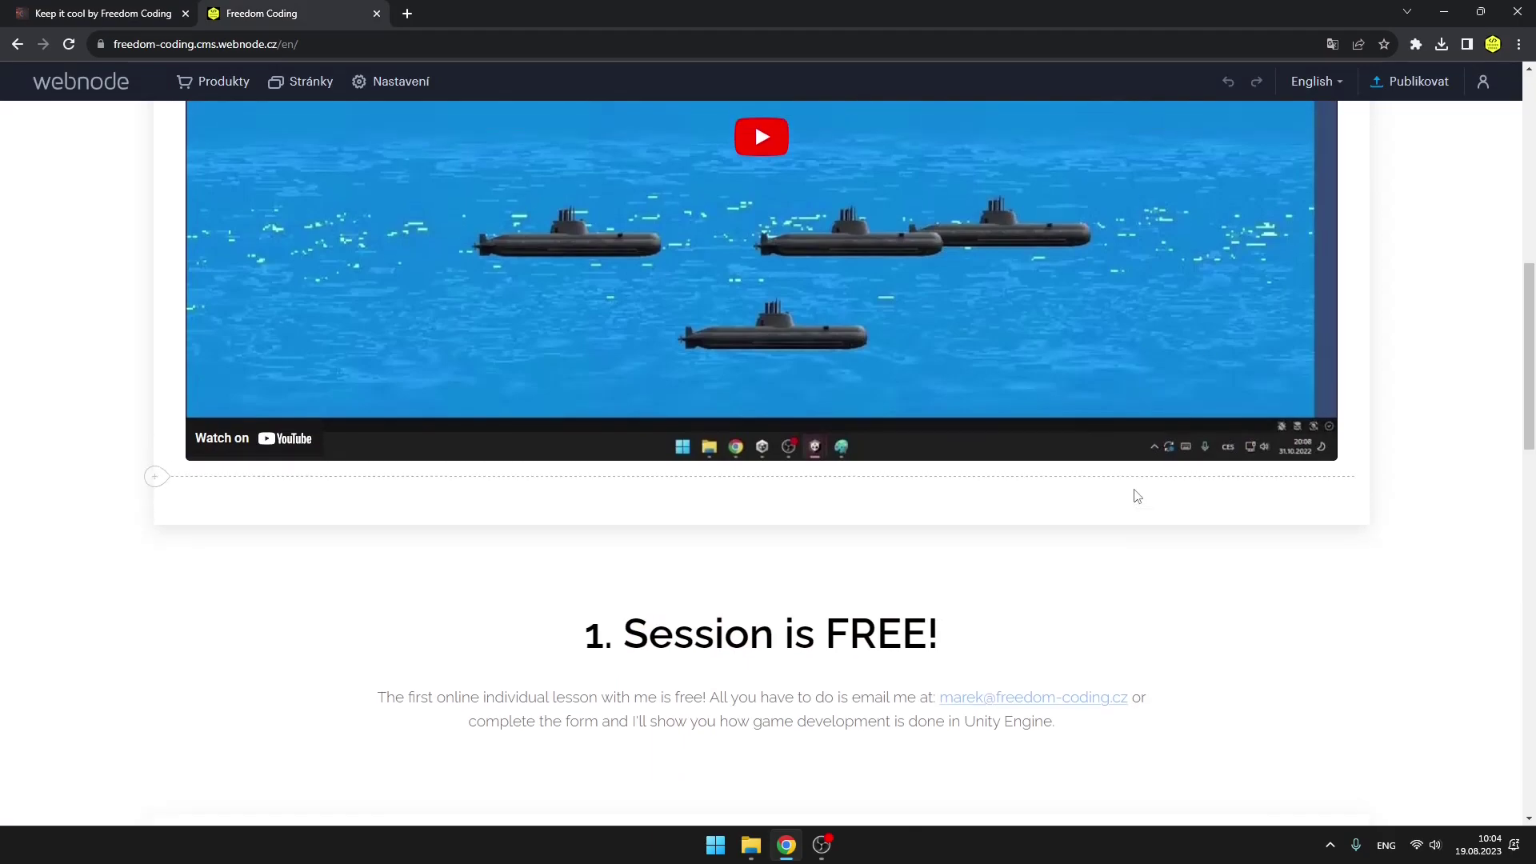
scroll(1133, 498, "up", 6)
scroll(1040, 512, "down", 7)
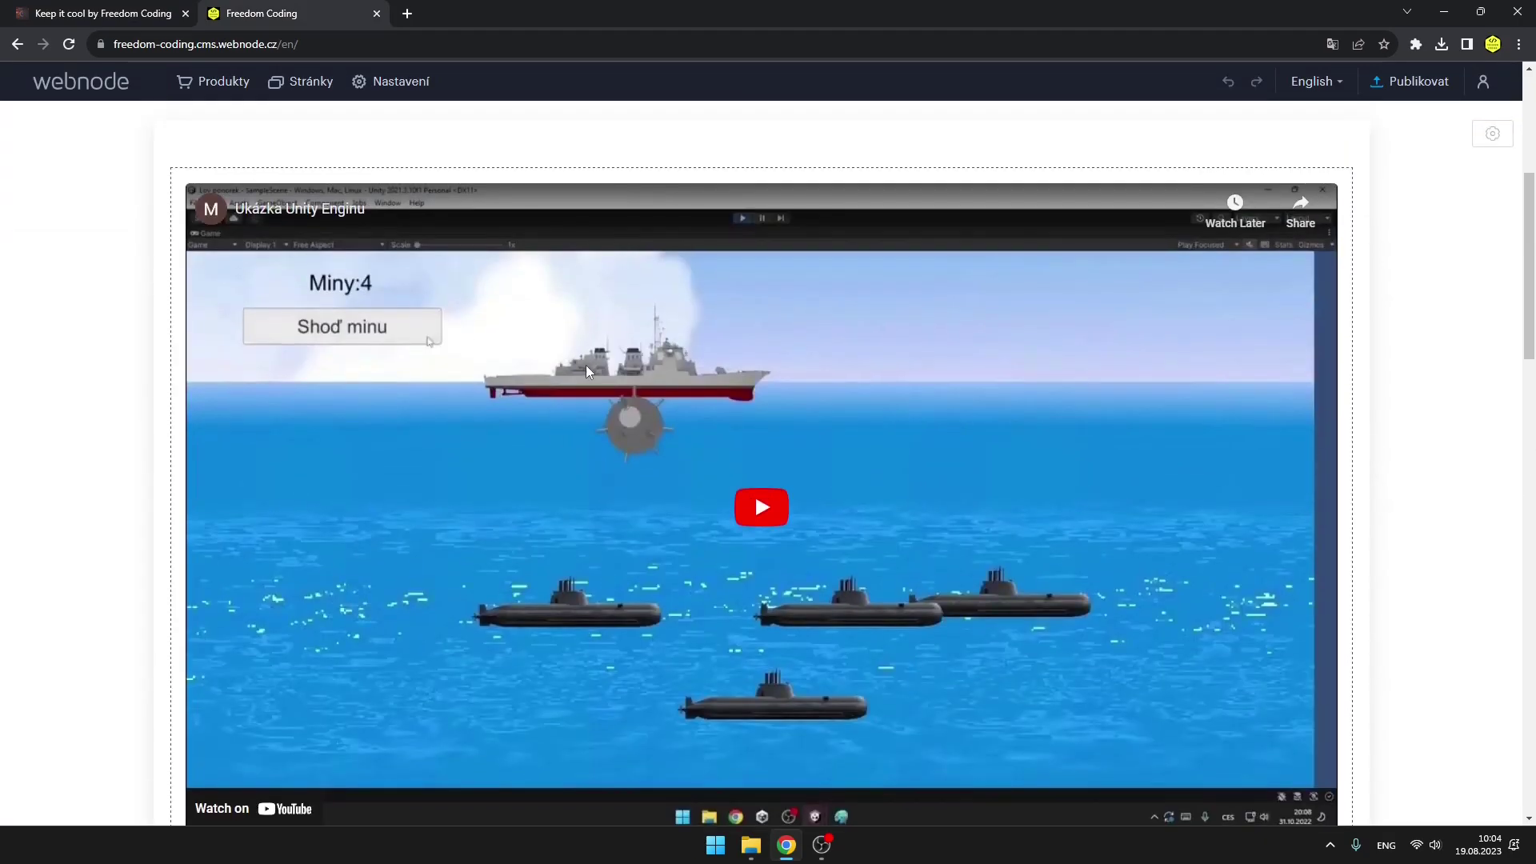
scroll(585, 365, "down", 7)
left_click(93, 9)
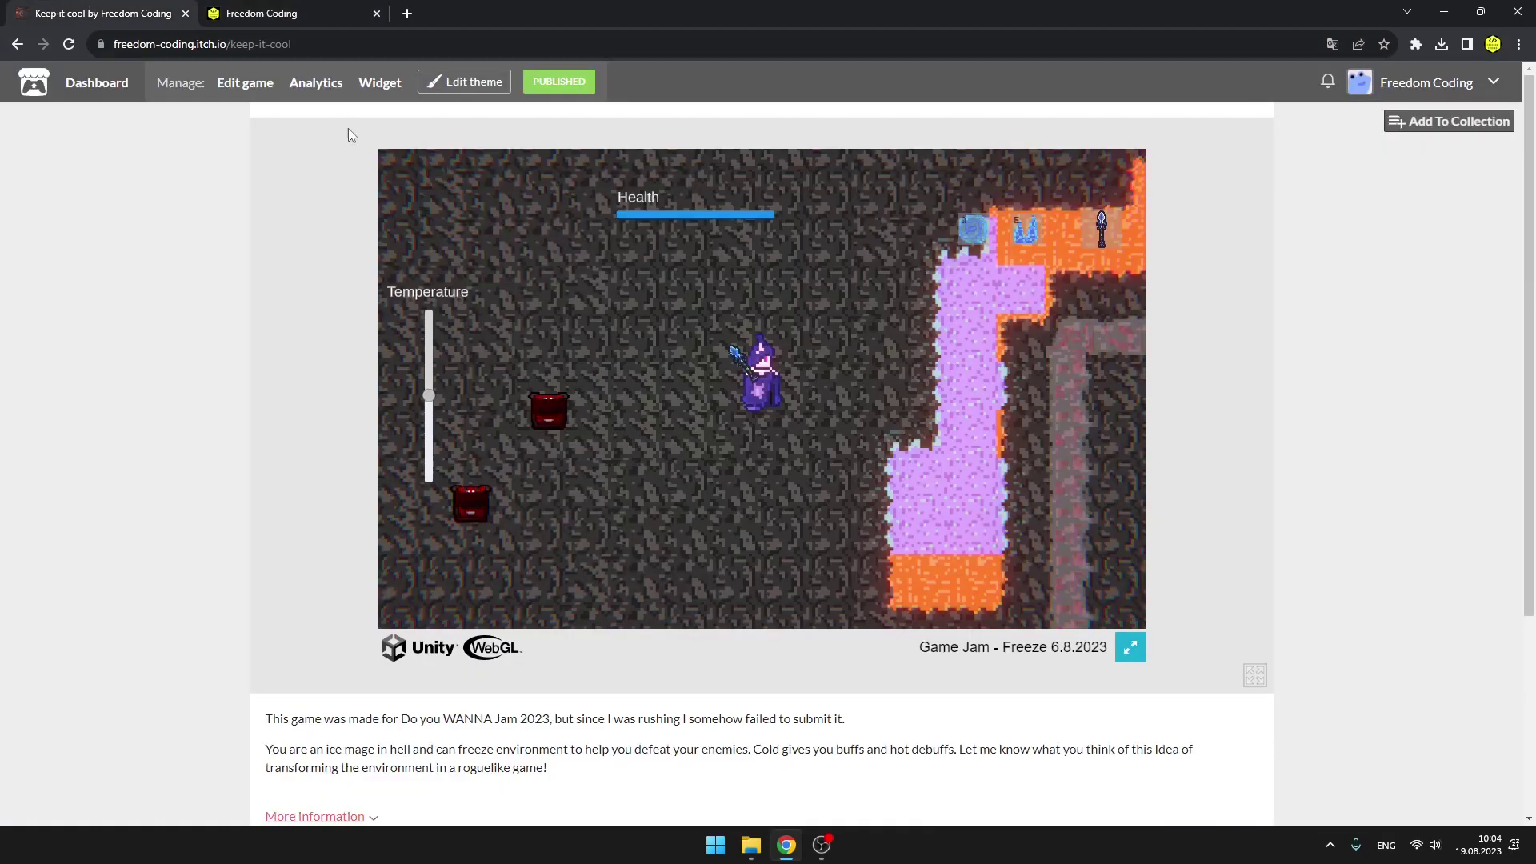
Select the 1280×740 iframe code from the game's Embed game page, then switch to Webnode.
left_click(245, 94)
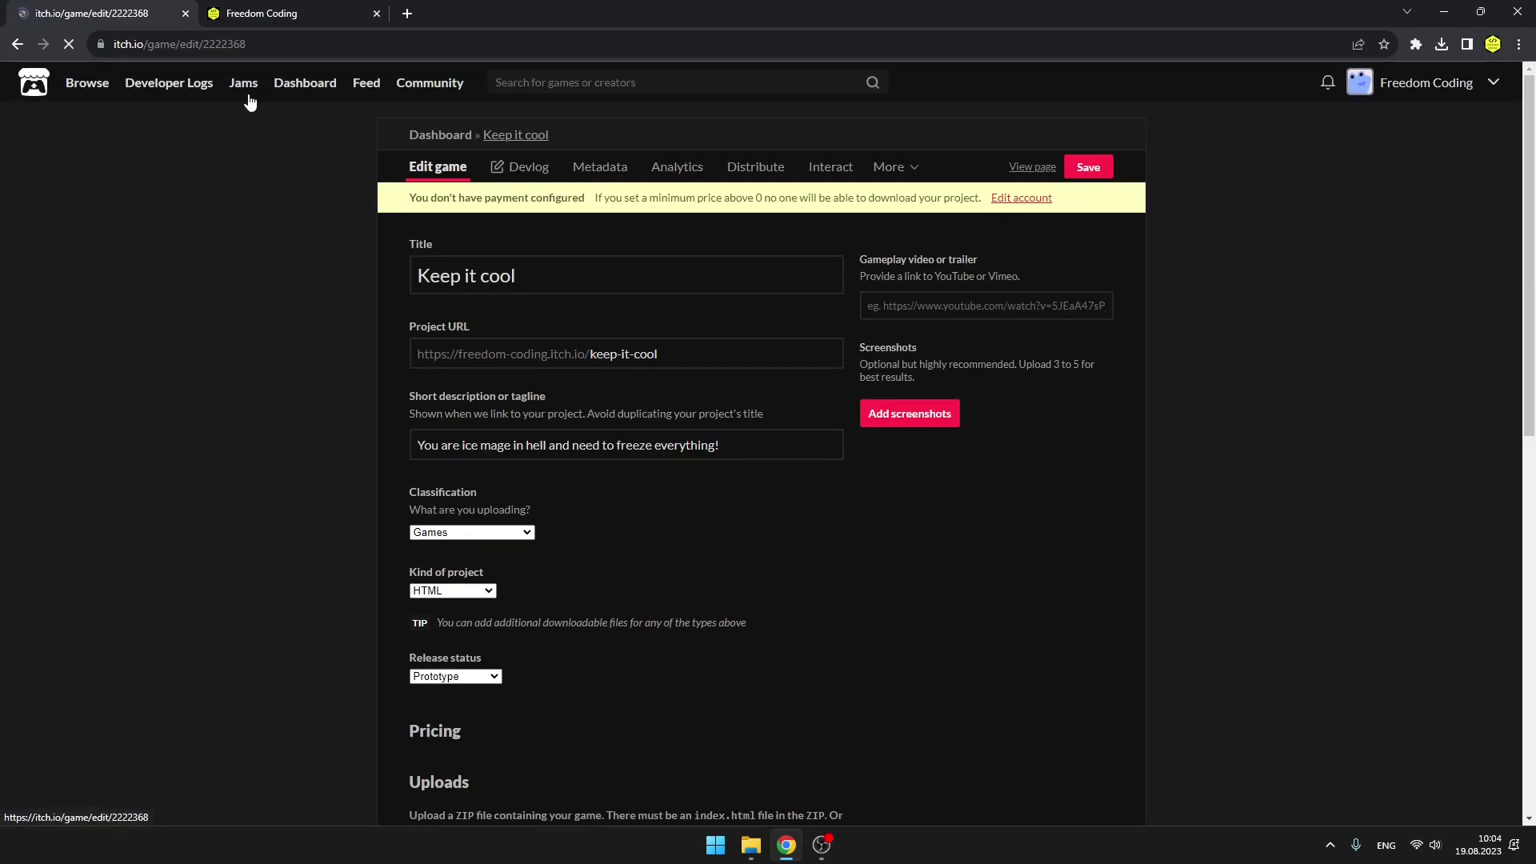
left_click(754, 165)
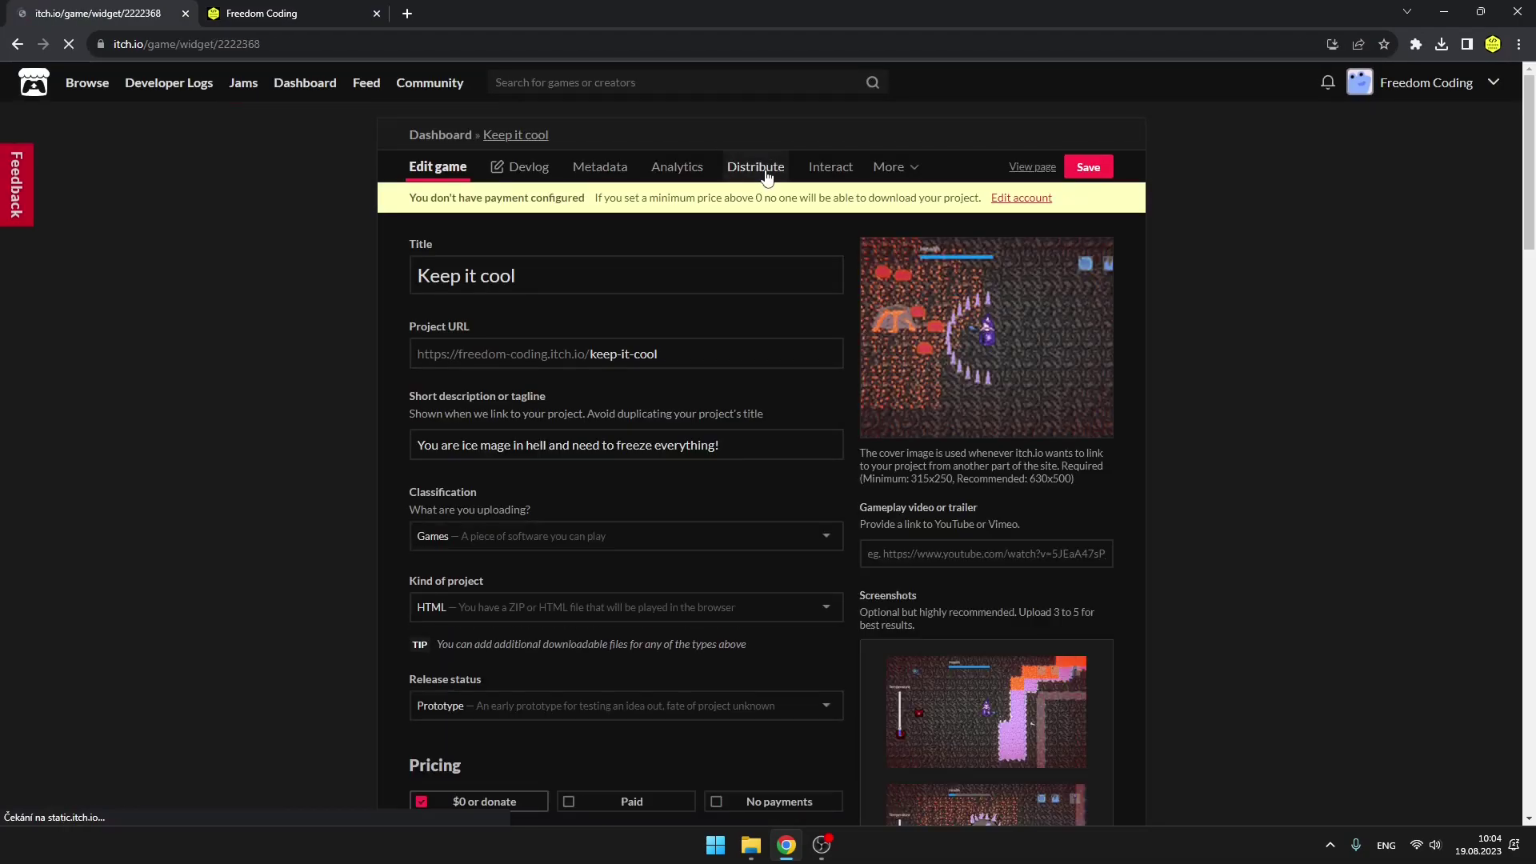
left_click(476, 235)
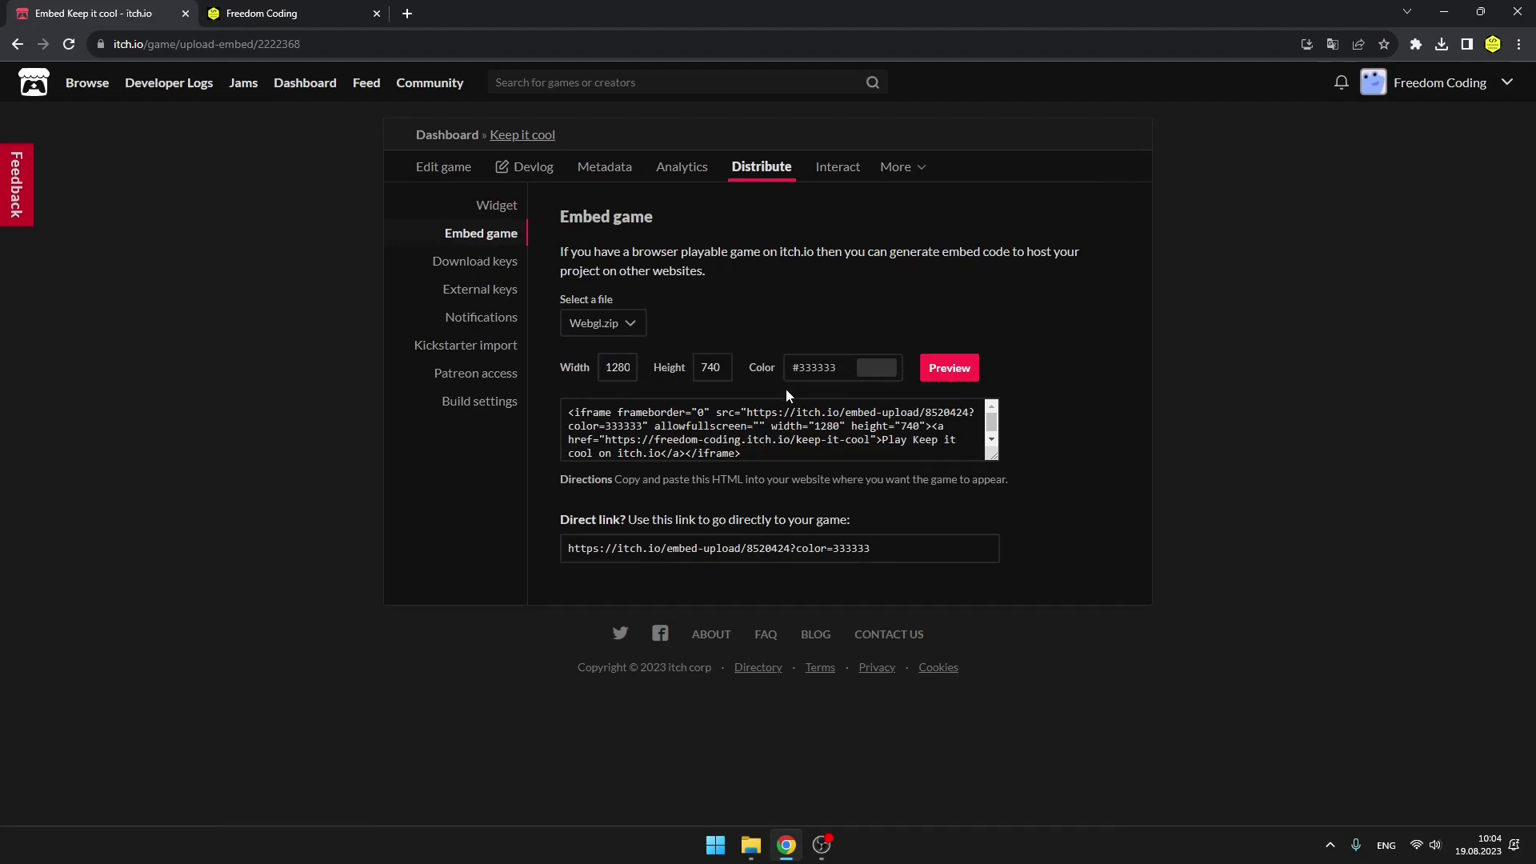
left_click(756, 456)
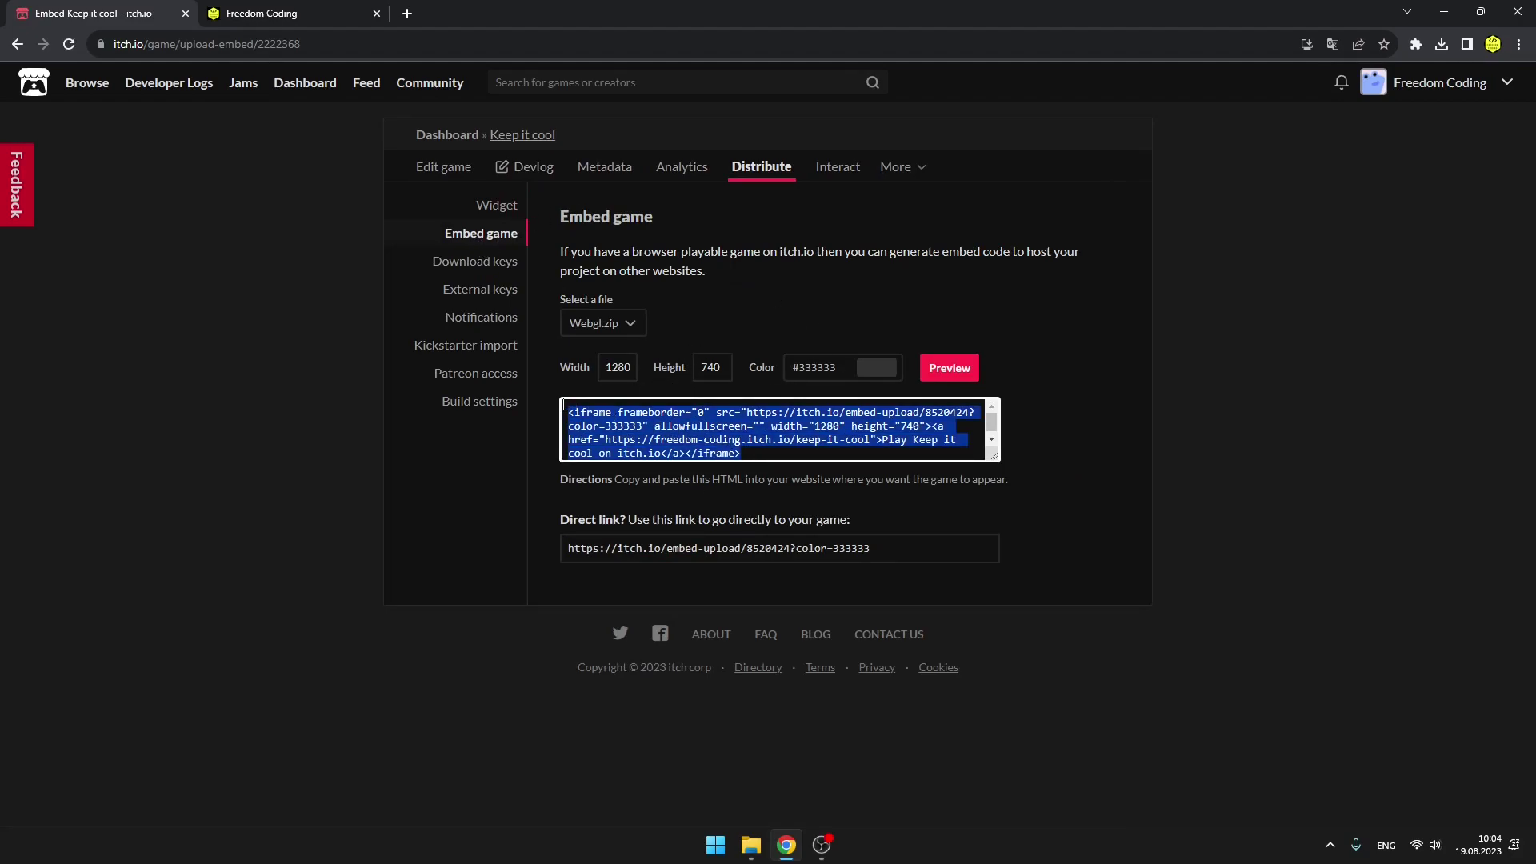
left_click(292, 13)
scroll(763, 520, "up", 7)
Insert an HTML block with the pasted itch.io iframe below the YouTube video, then publish the site.
scroll(771, 526, "down", 2)
scroll(773, 533, "down", 5)
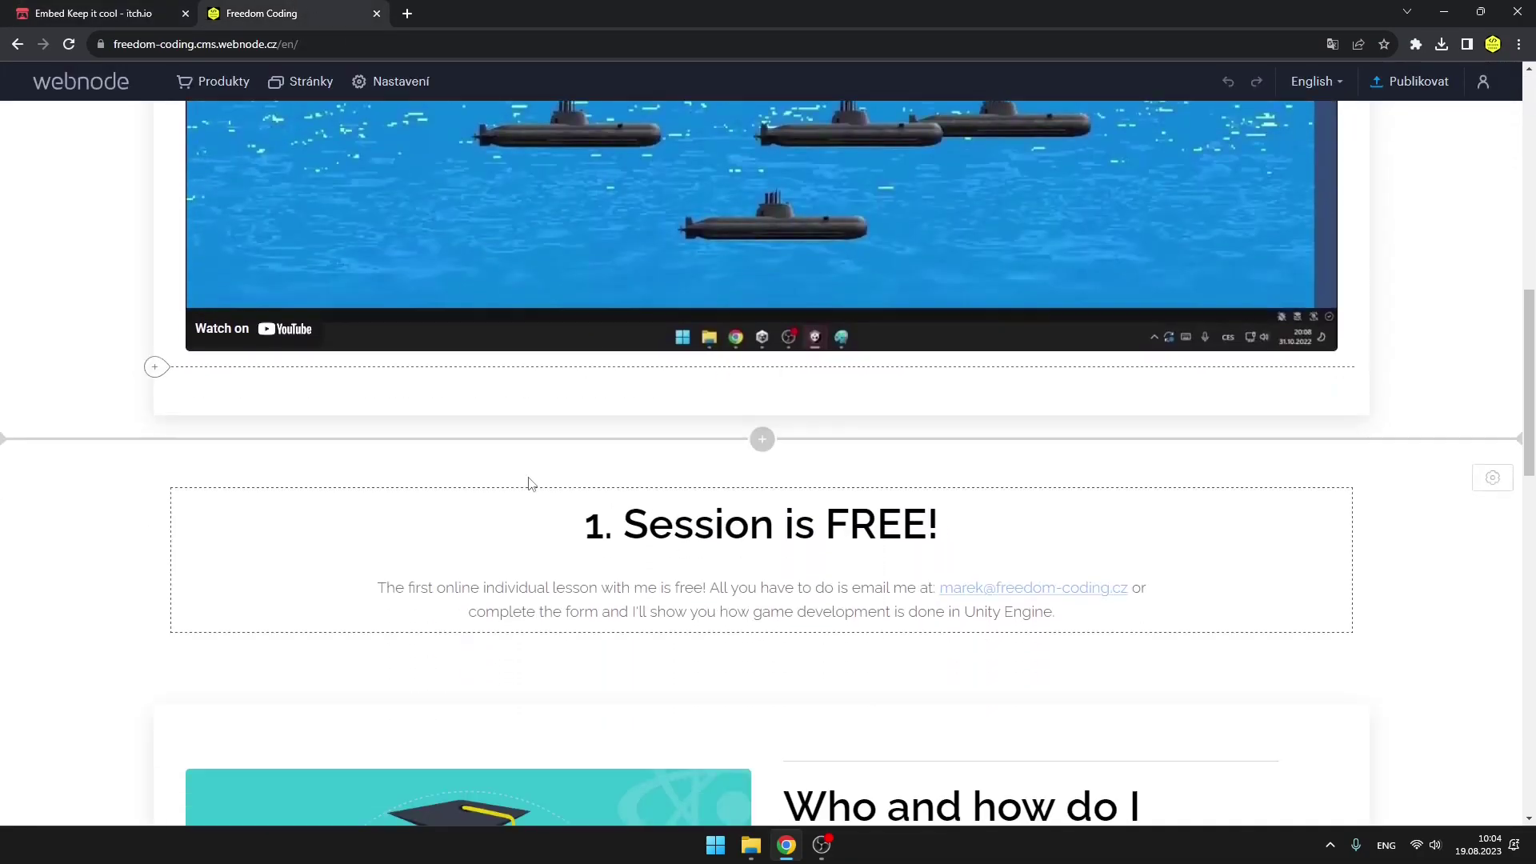
left_click(156, 289)
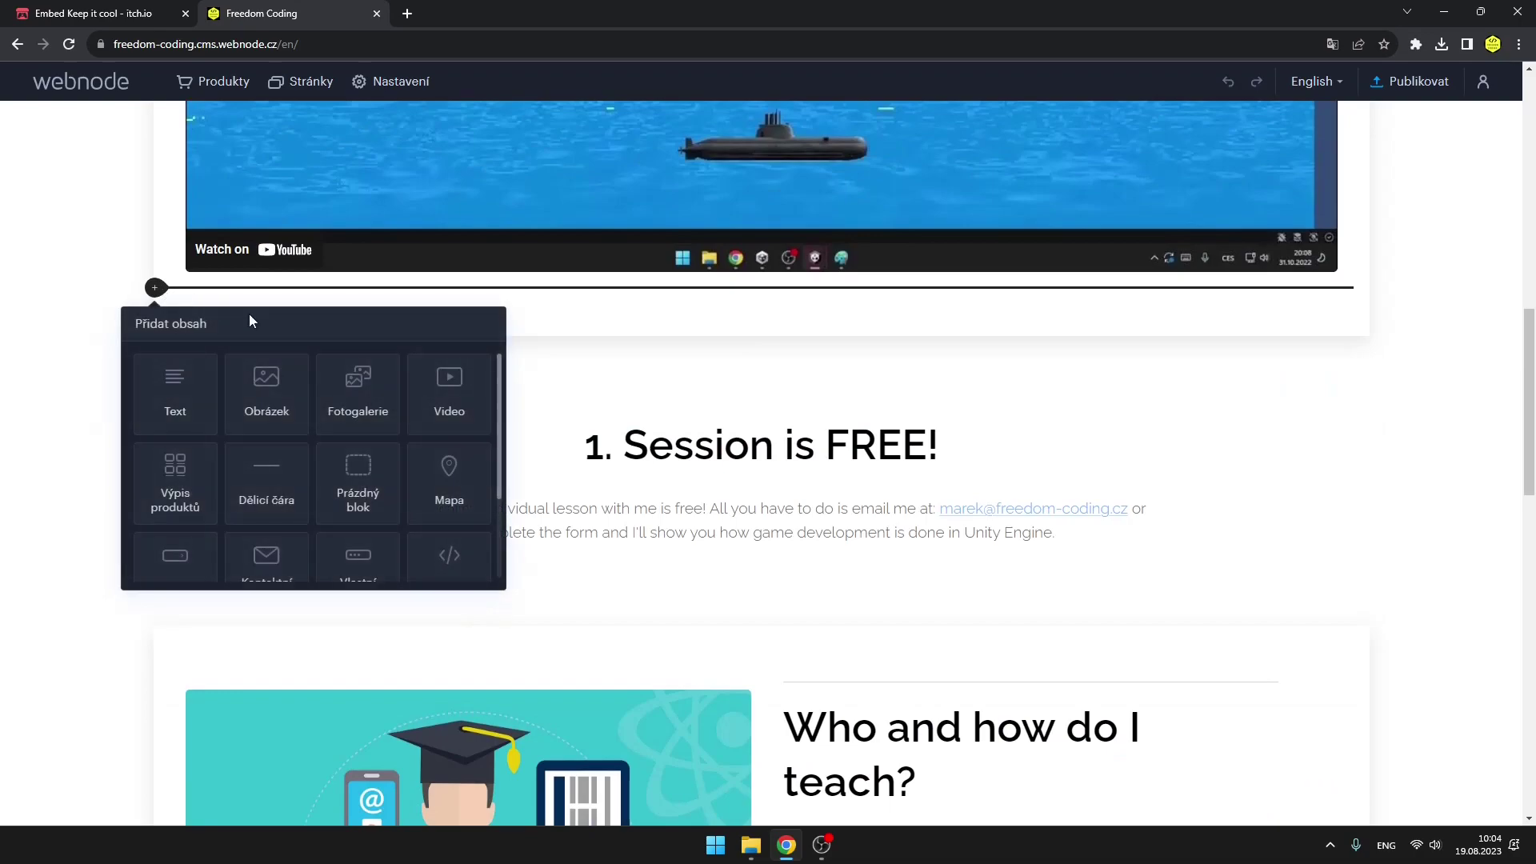
scroll(404, 480, "down", 2)
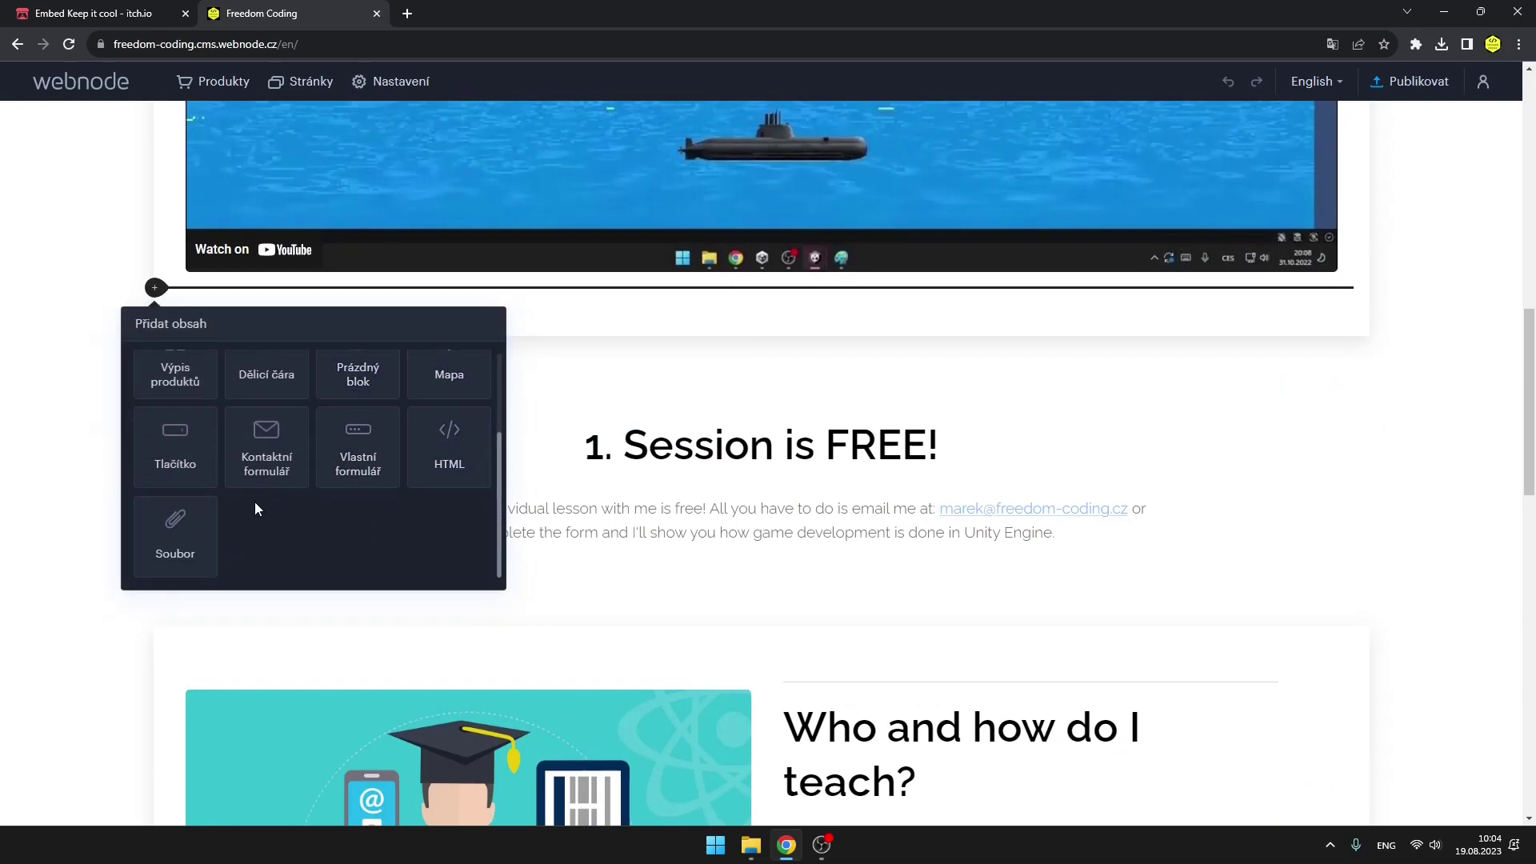
left_click(463, 457)
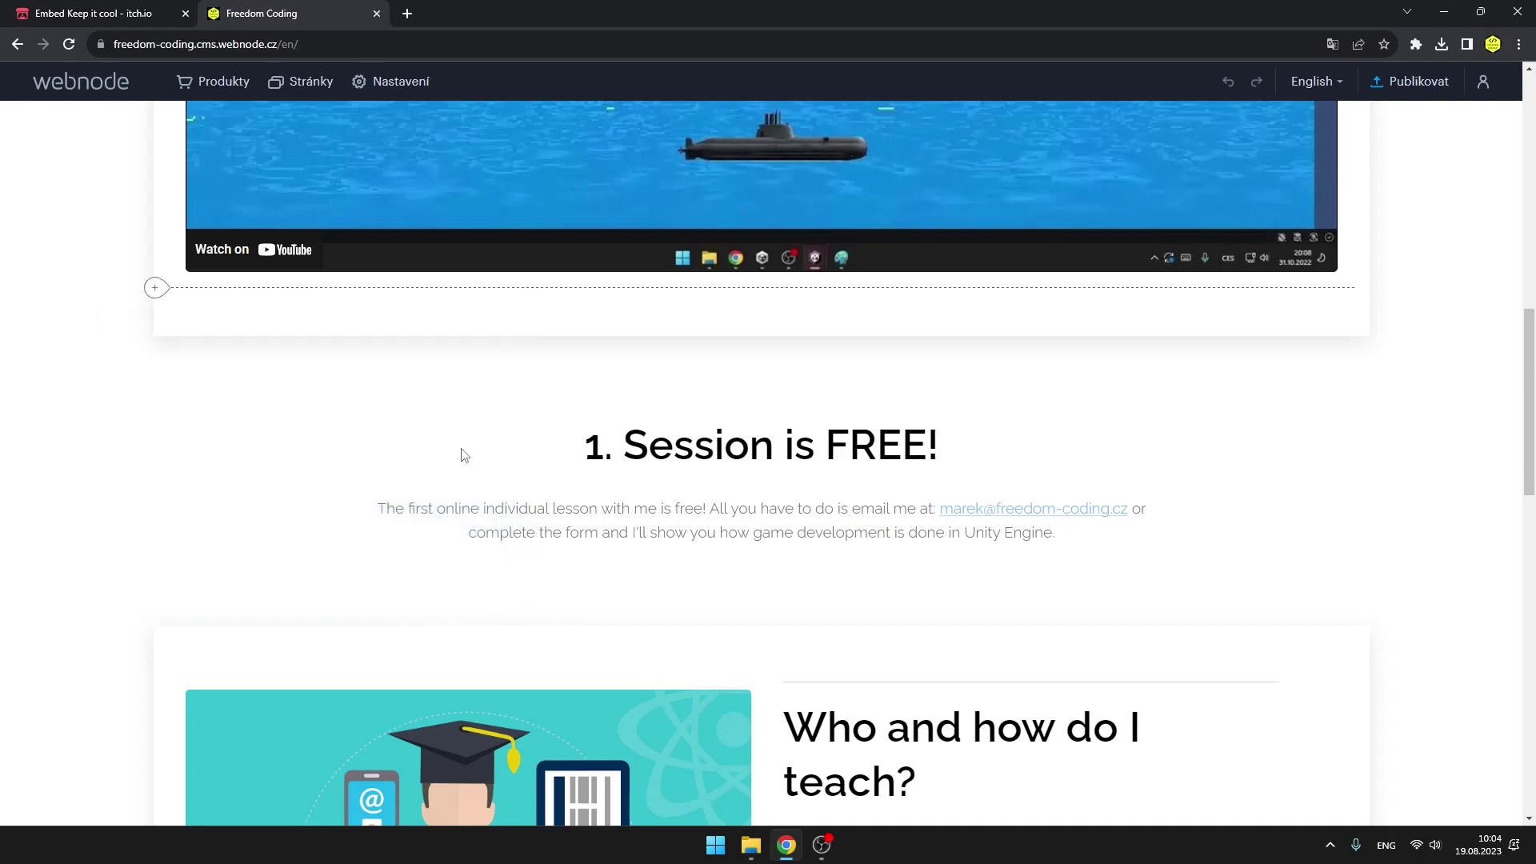
key("ctrl+v")
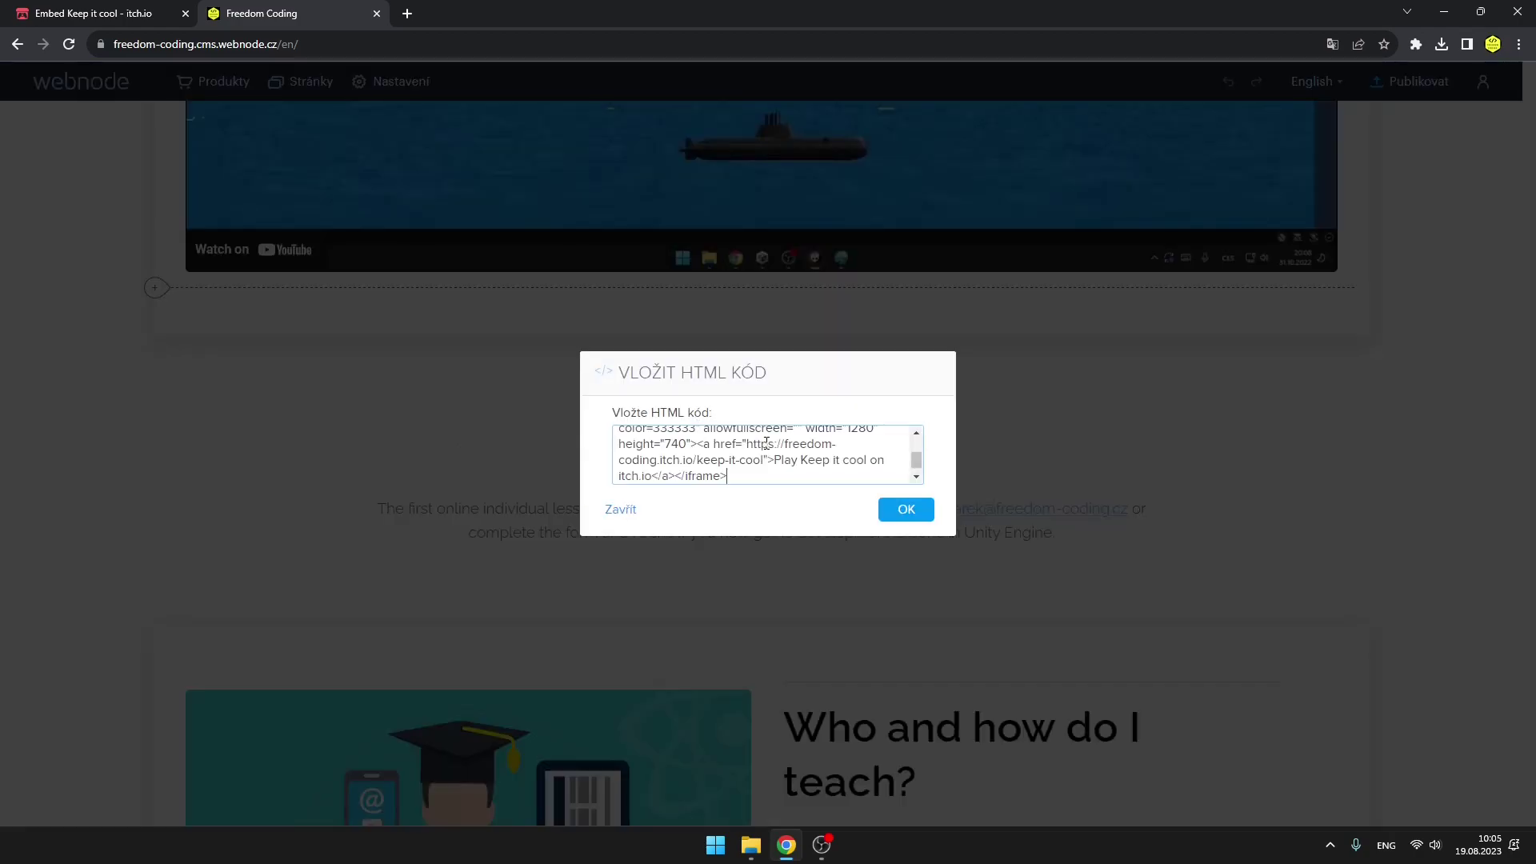
left_click(907, 509)
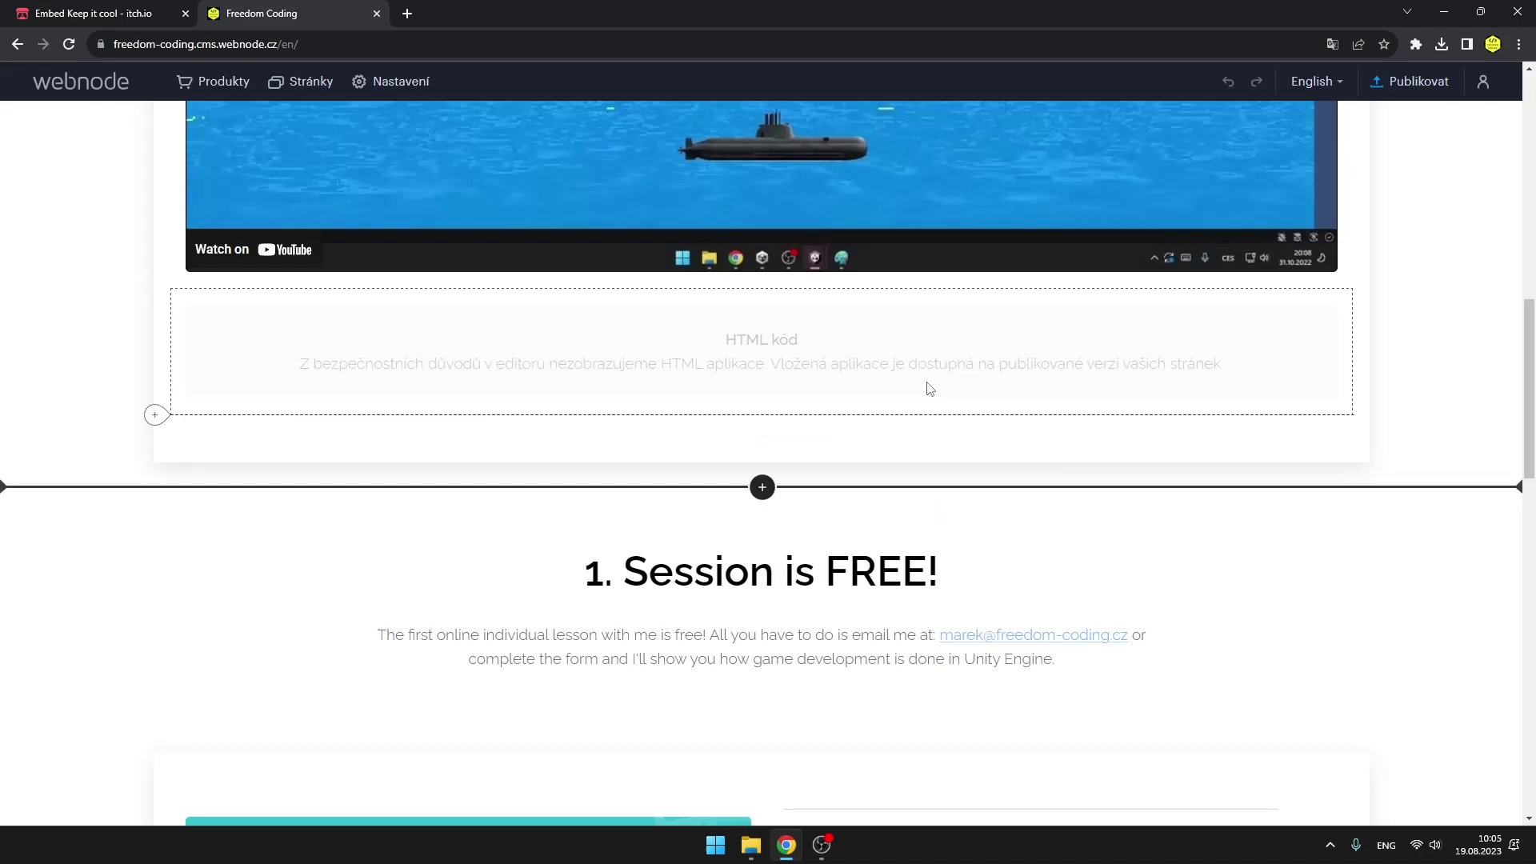
scroll(800, 400, "up", 1)
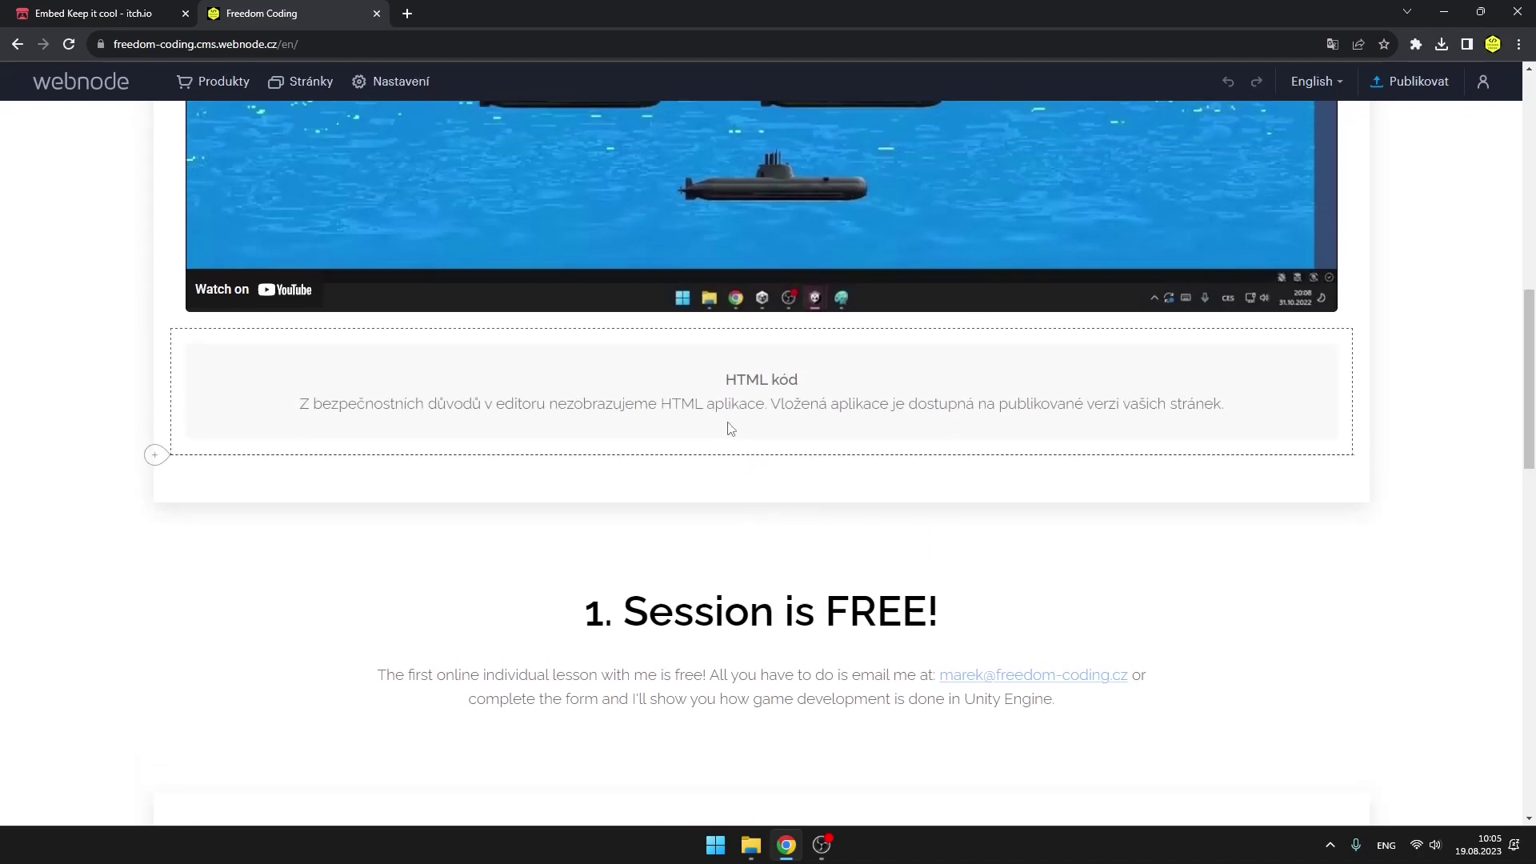
left_click(1409, 86)
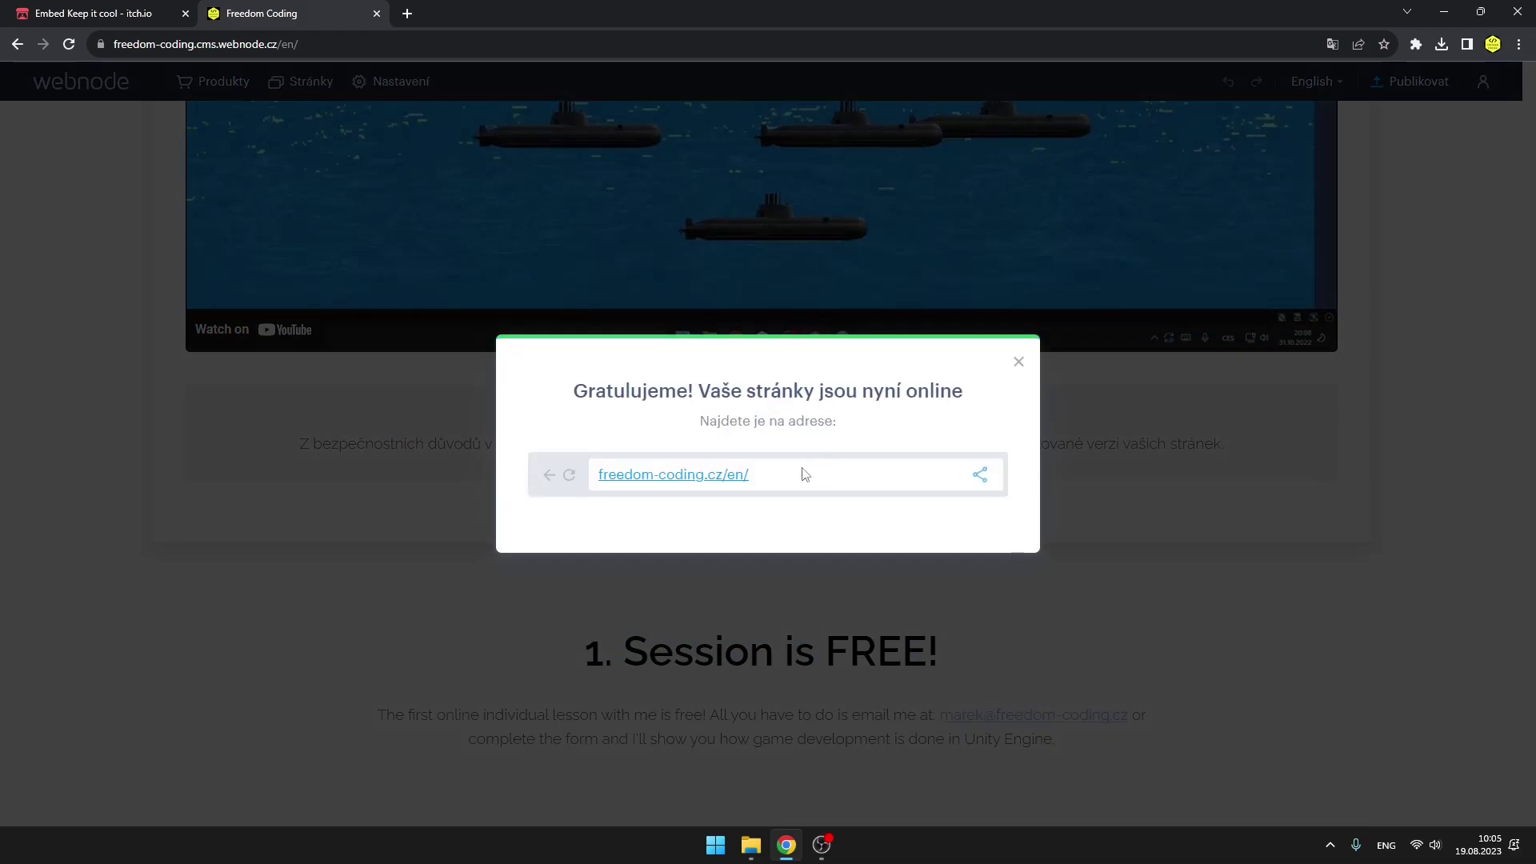
Open the live freedom-coding.cz/en/ page and play Keep it cool in the embed below the video.
left_click(705, 477)
scroll(661, 460, "down", 4)
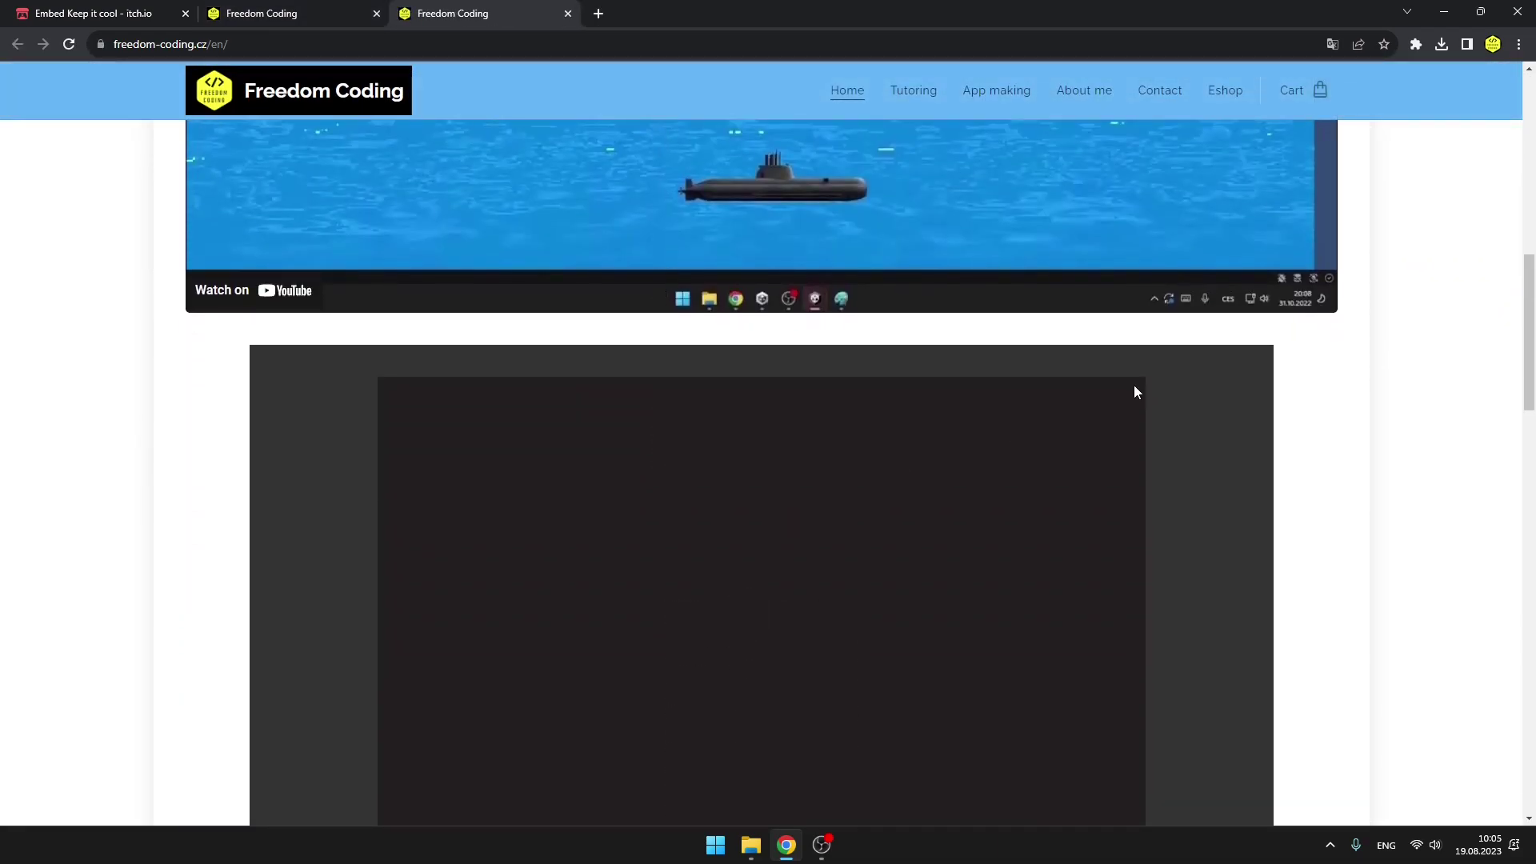
left_click_drag(1532, 338, 1531, 376)
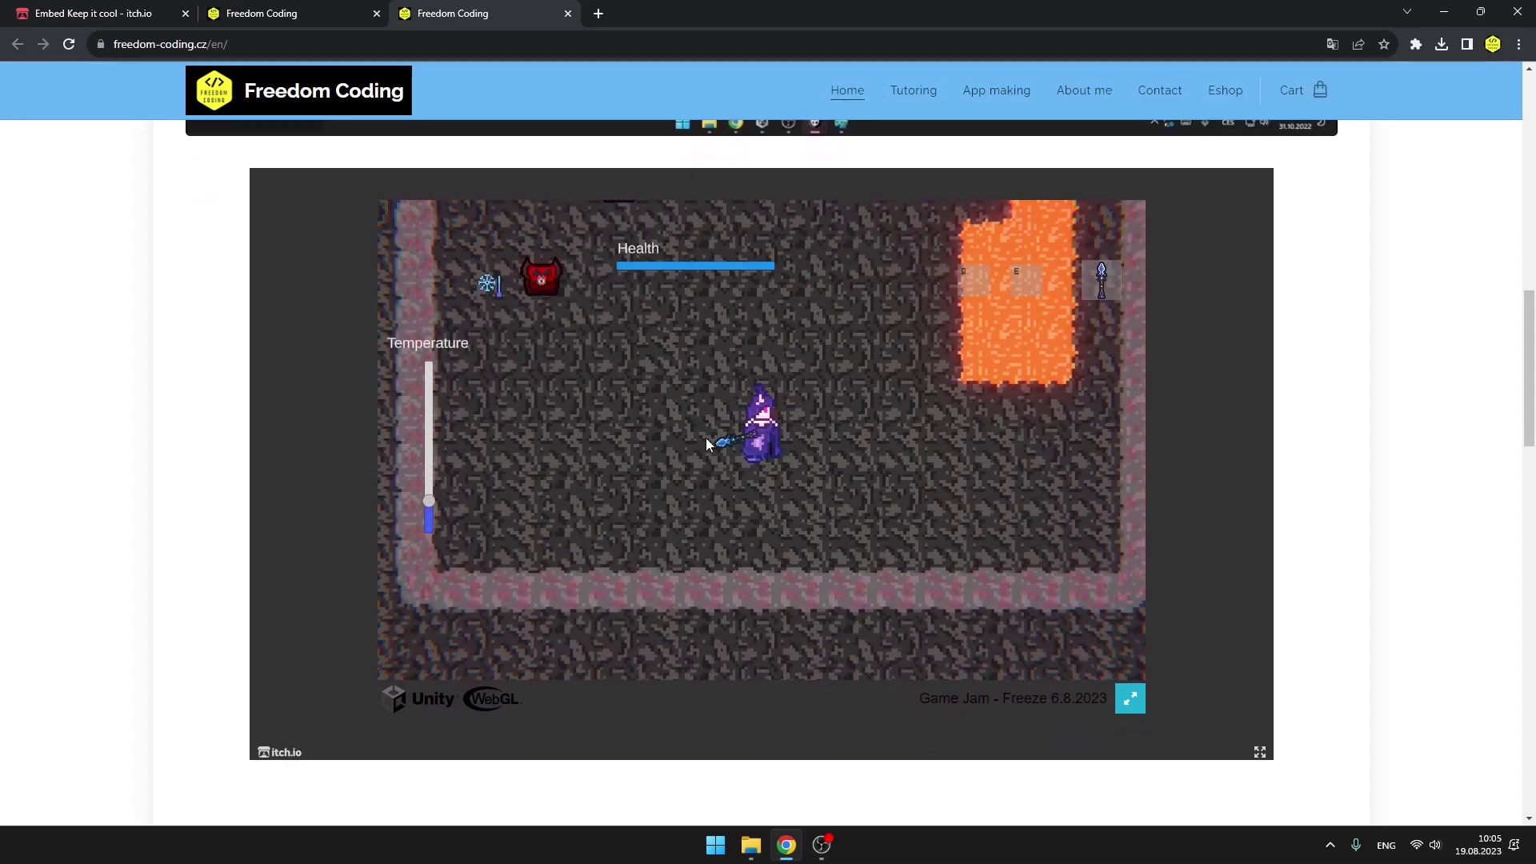
key("w")
mouse_move(841, 380)
left_mouse_down()
mouse_move(848, 360)
mouse_move(868, 388)
mouse_move(905, 344)
mouse_move(858, 345)
mouse_move(1007, 363)
mouse_move(954, 369)
mouse_move(978, 368)
left_mouse_up()
Walk the wizard up and left in Keep it cool, then close the published site's tab.
key("w")
key("w")
key("a")
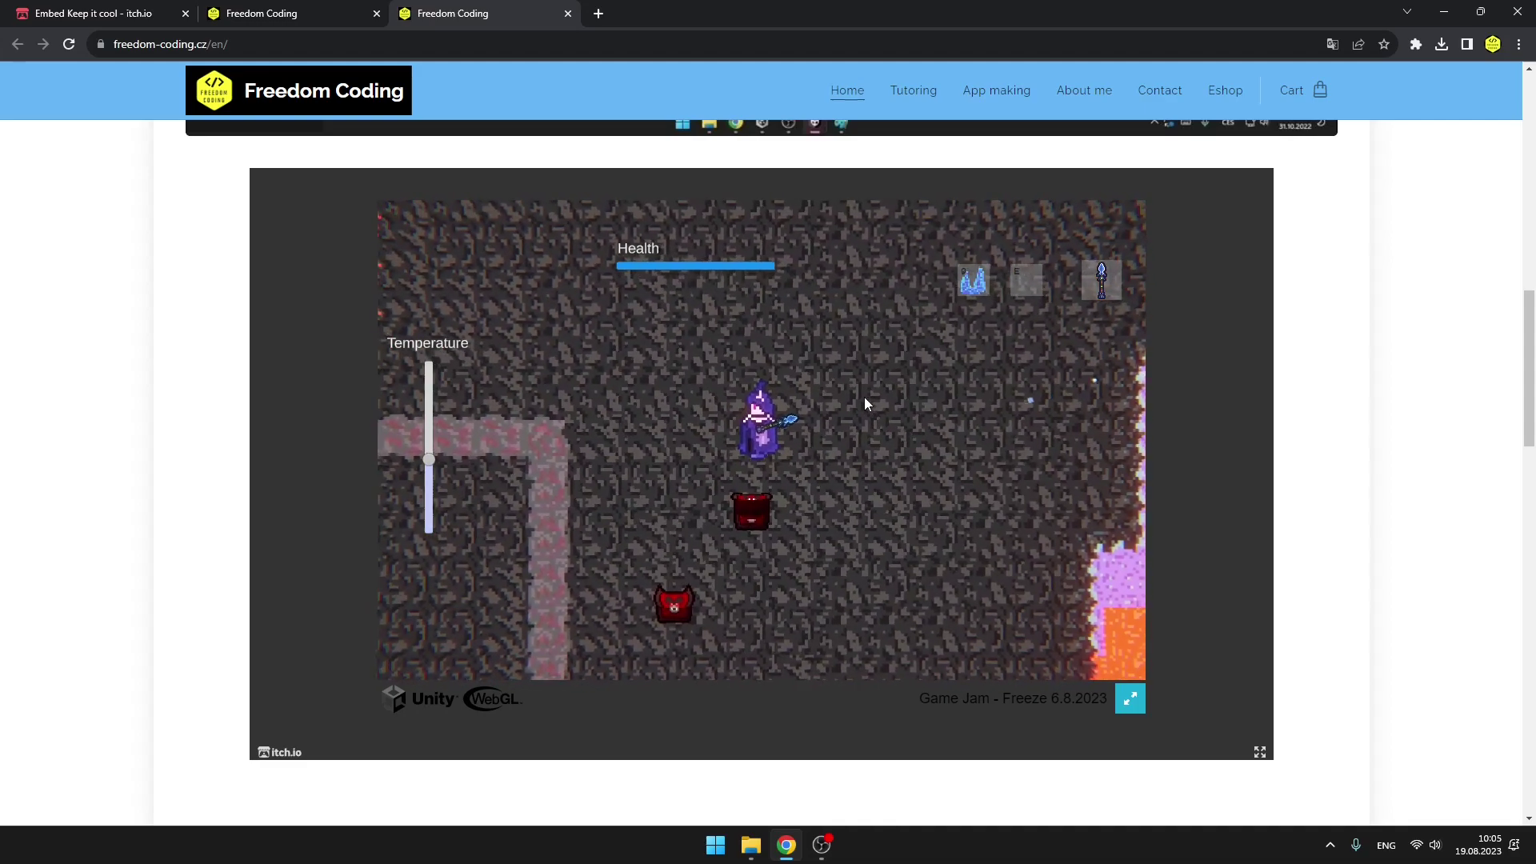
key("w")
key("a")
left_click(561, 324)
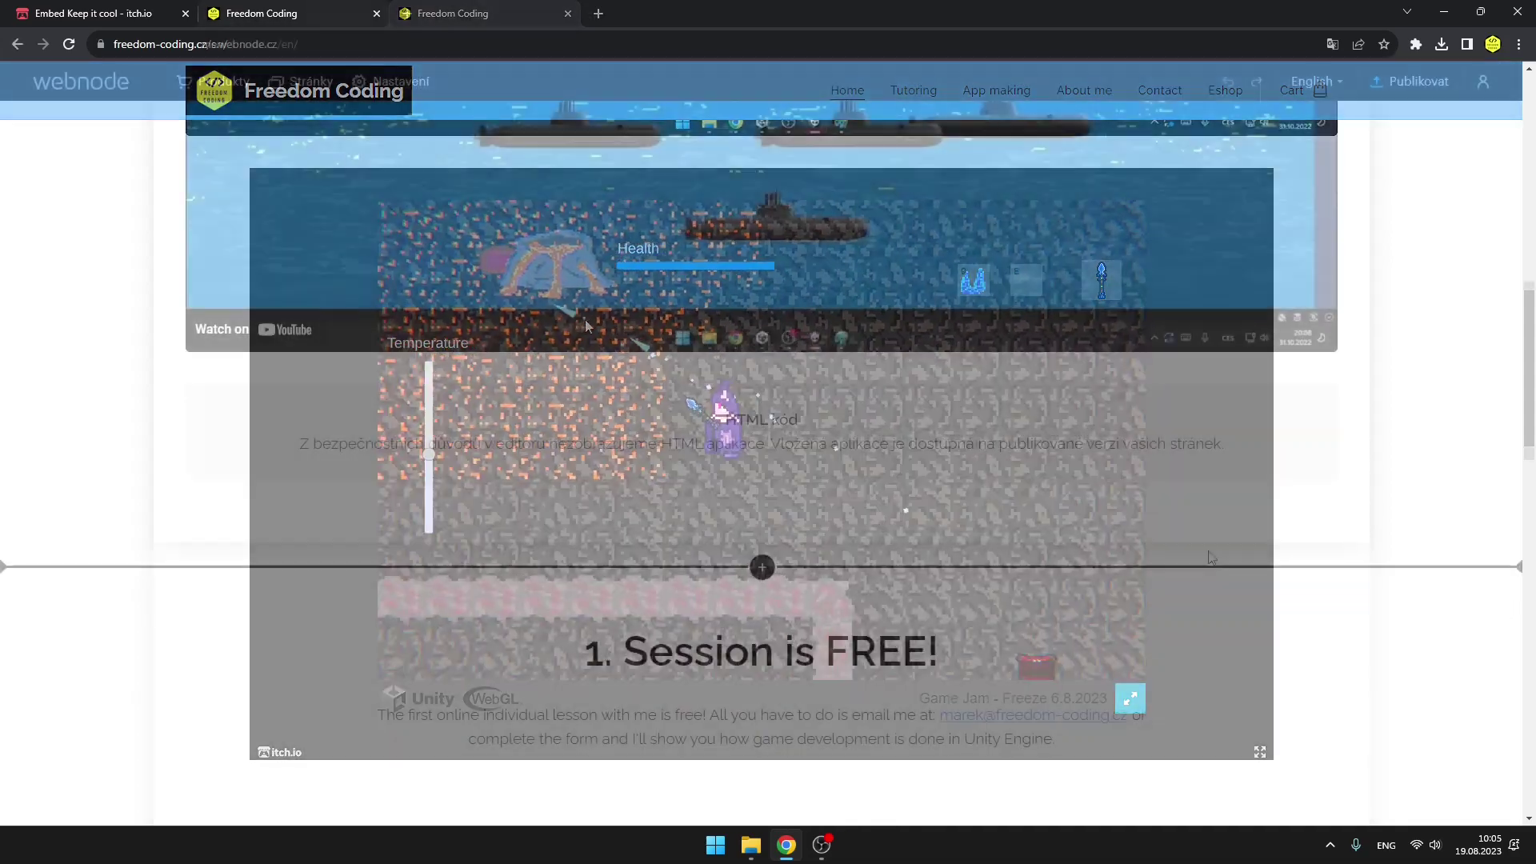